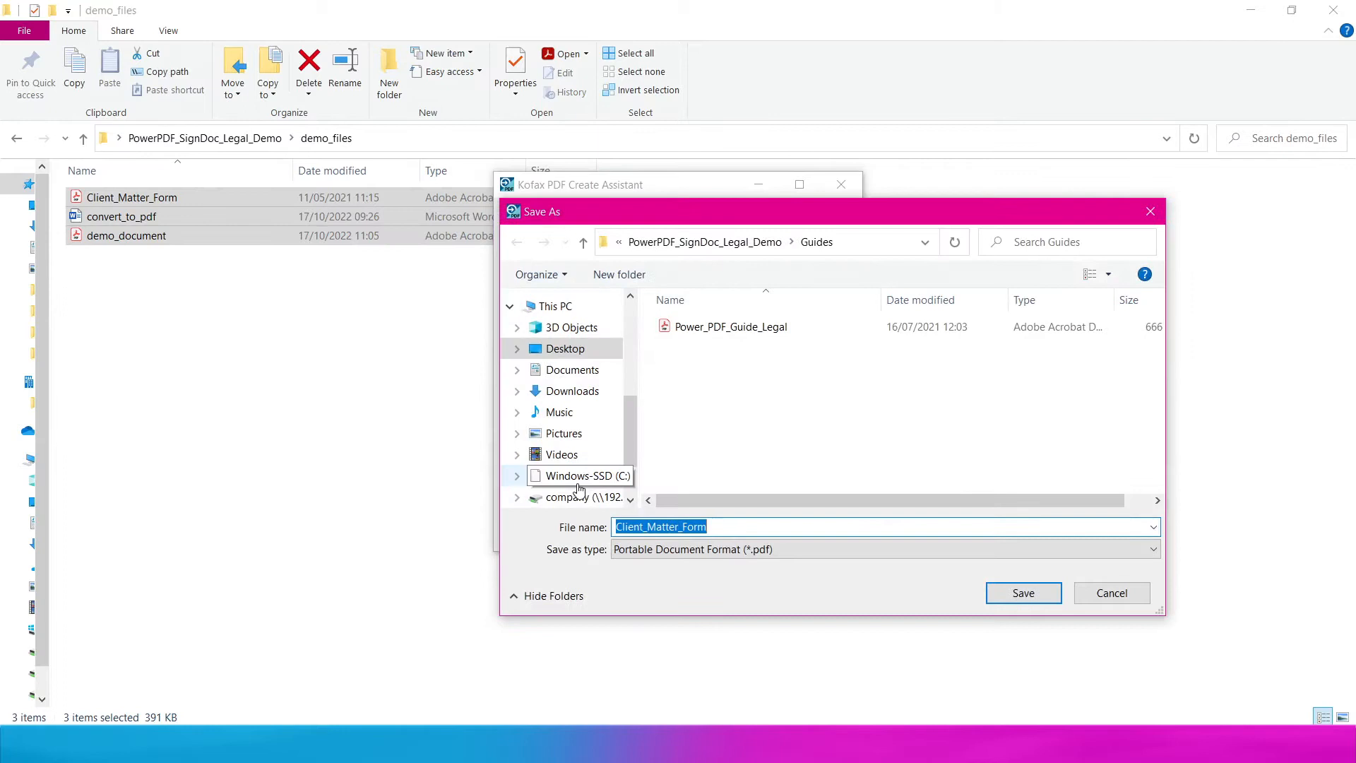
# - Save the combined PDF as 'test' in the demo_files folder
pyautogui.click(723, 242)
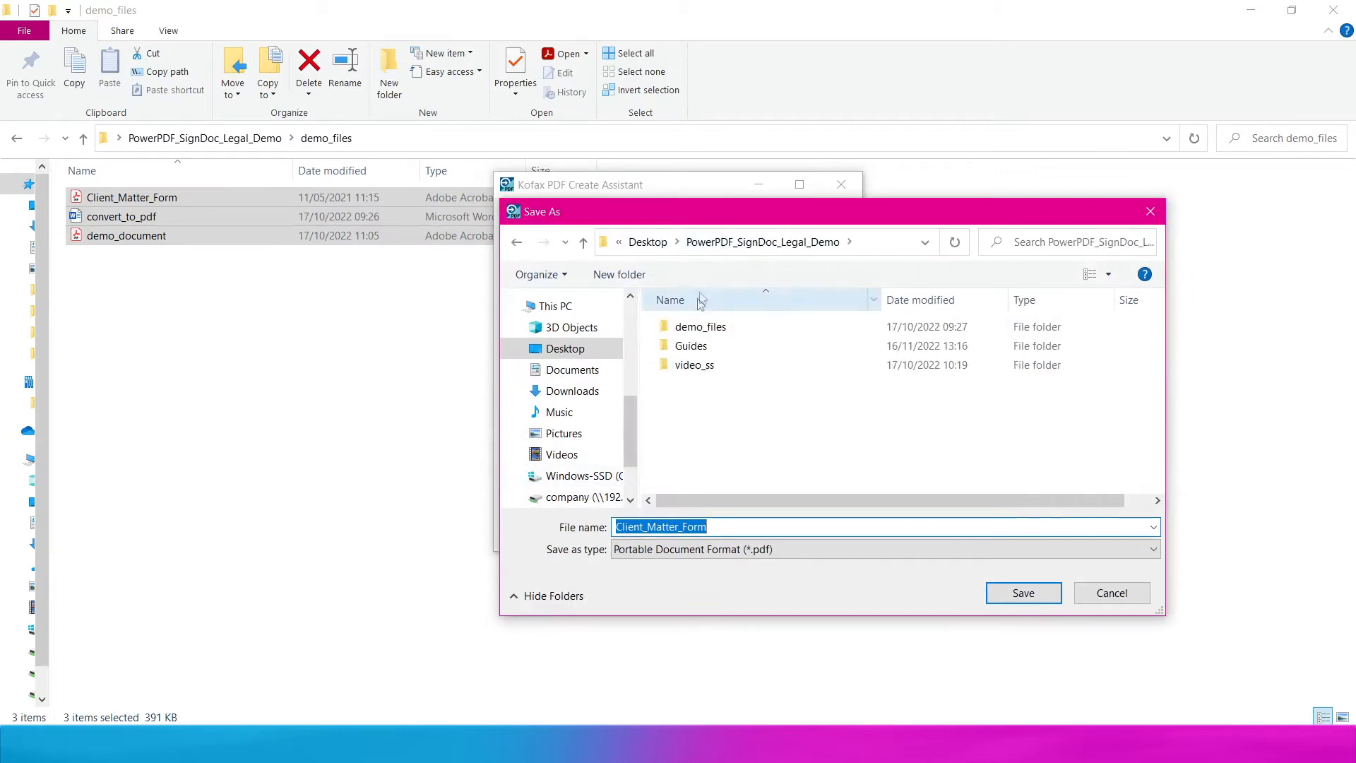
pyautogui.doubleClick(720, 332)
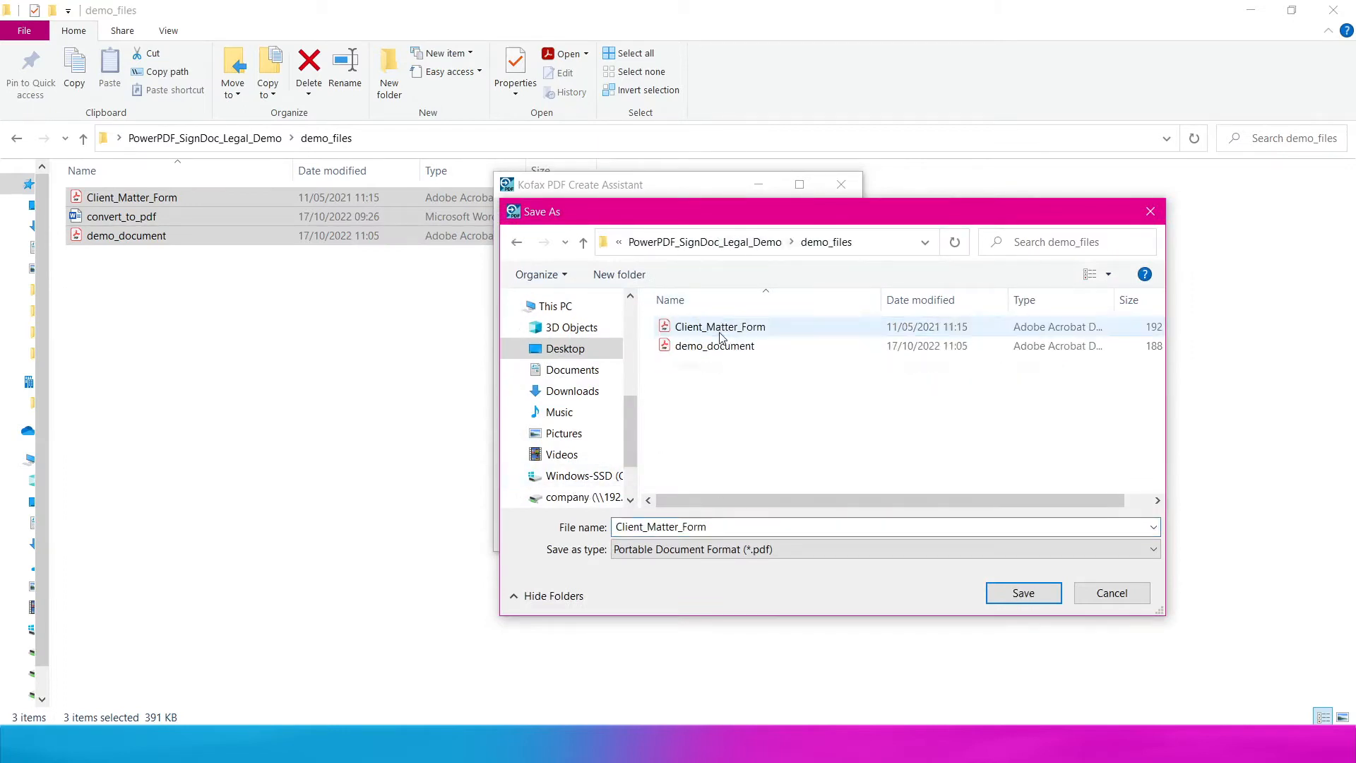
pyautogui.write('test')
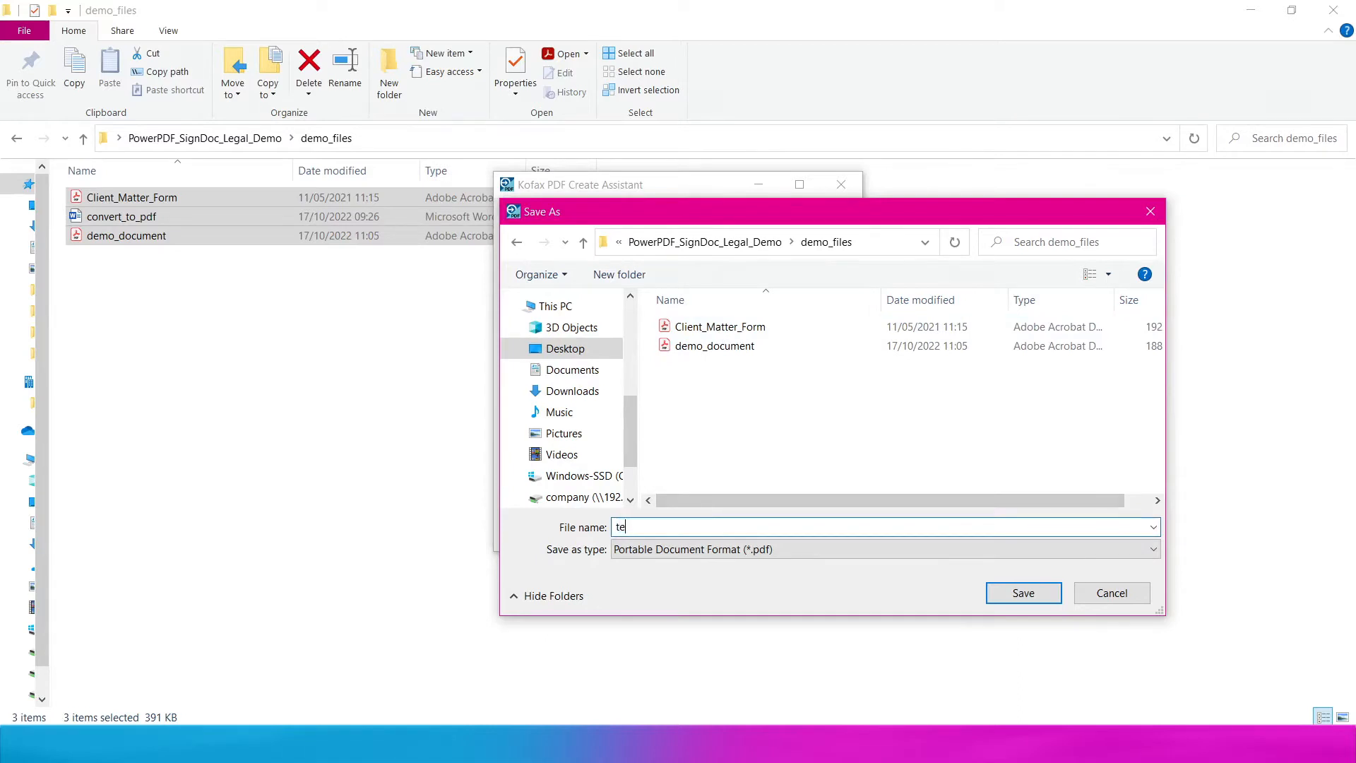
pyautogui.press('Return')
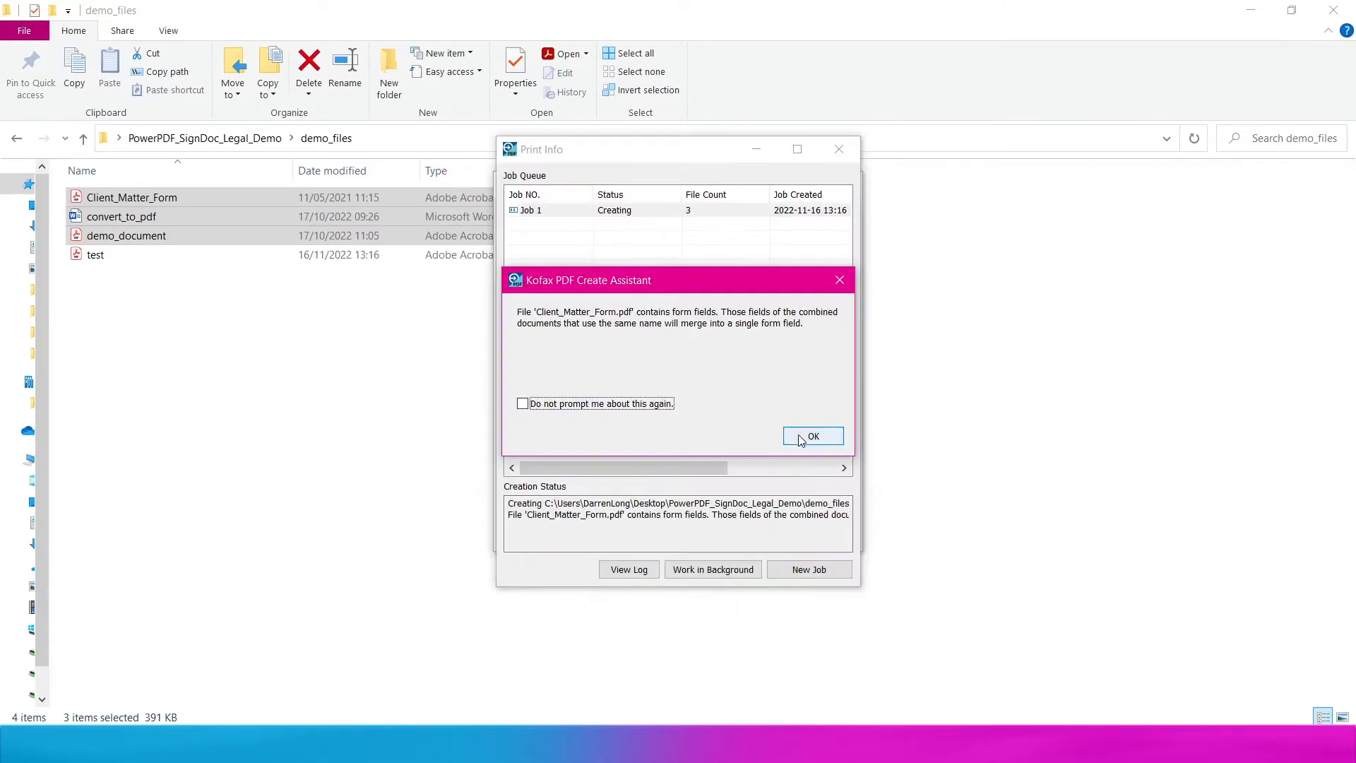
# - Acknowledge the form-fields notice, then close Print Info and the Create Assistant
pyautogui.click(805, 436)
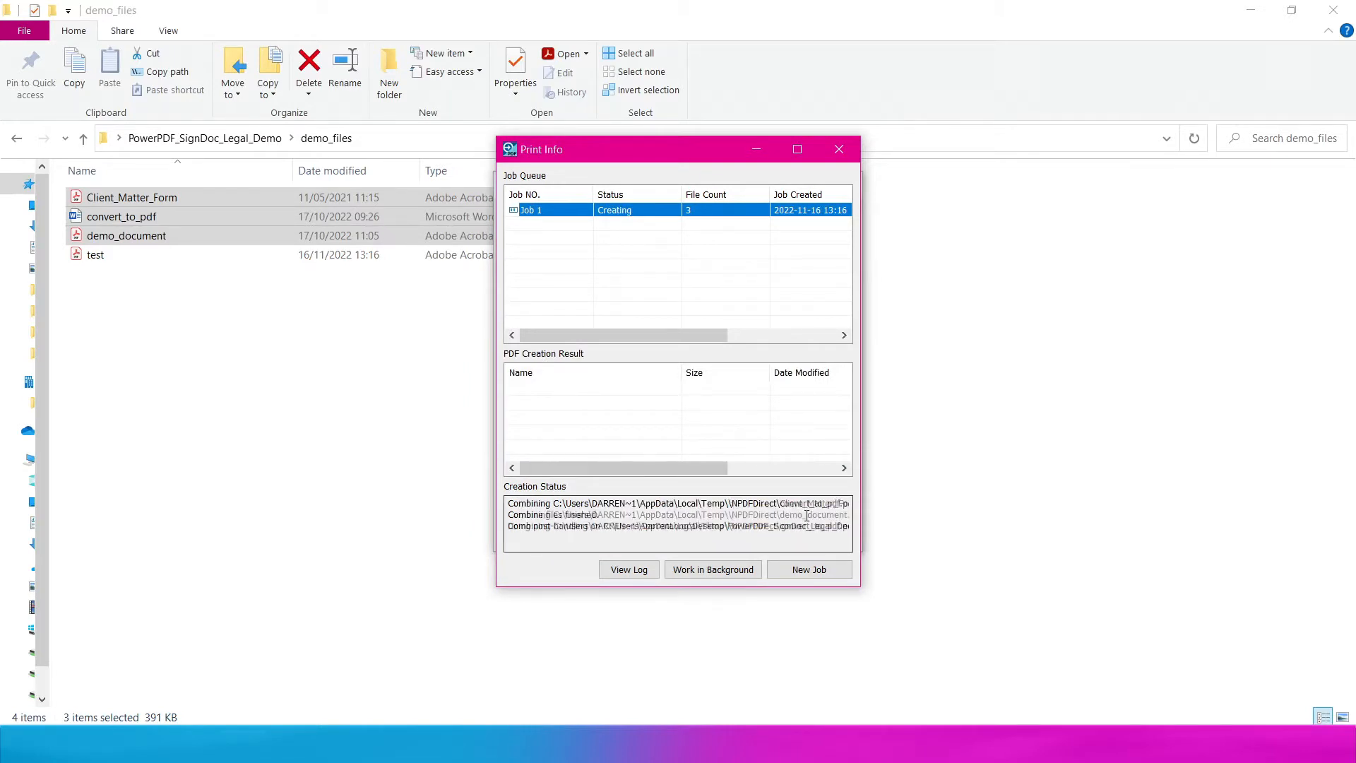
pyautogui.click(824, 571)
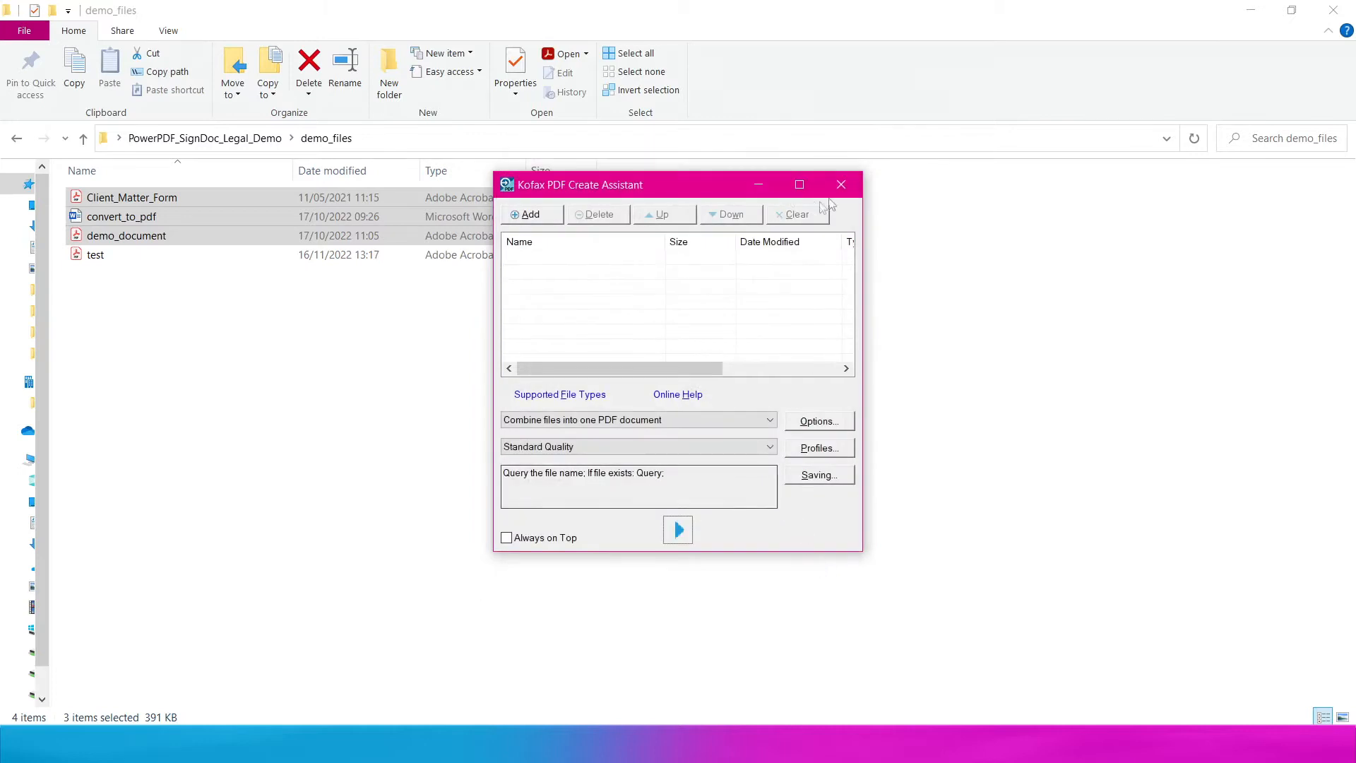
pyautogui.click(841, 184)
# - Open the test file from demo_files with Kofax Power PDF using Open with
pyautogui.rightClick(125, 255)
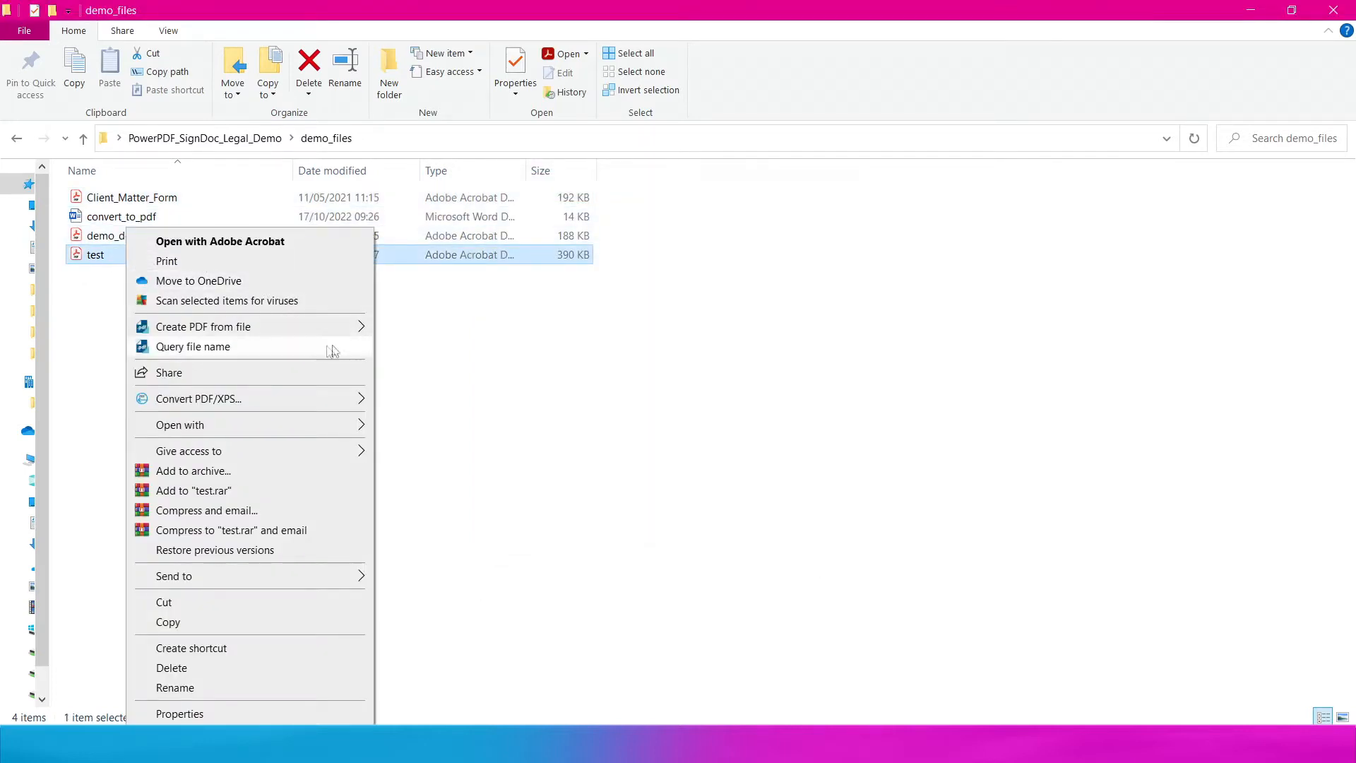
pyautogui.moveTo(342, 426)
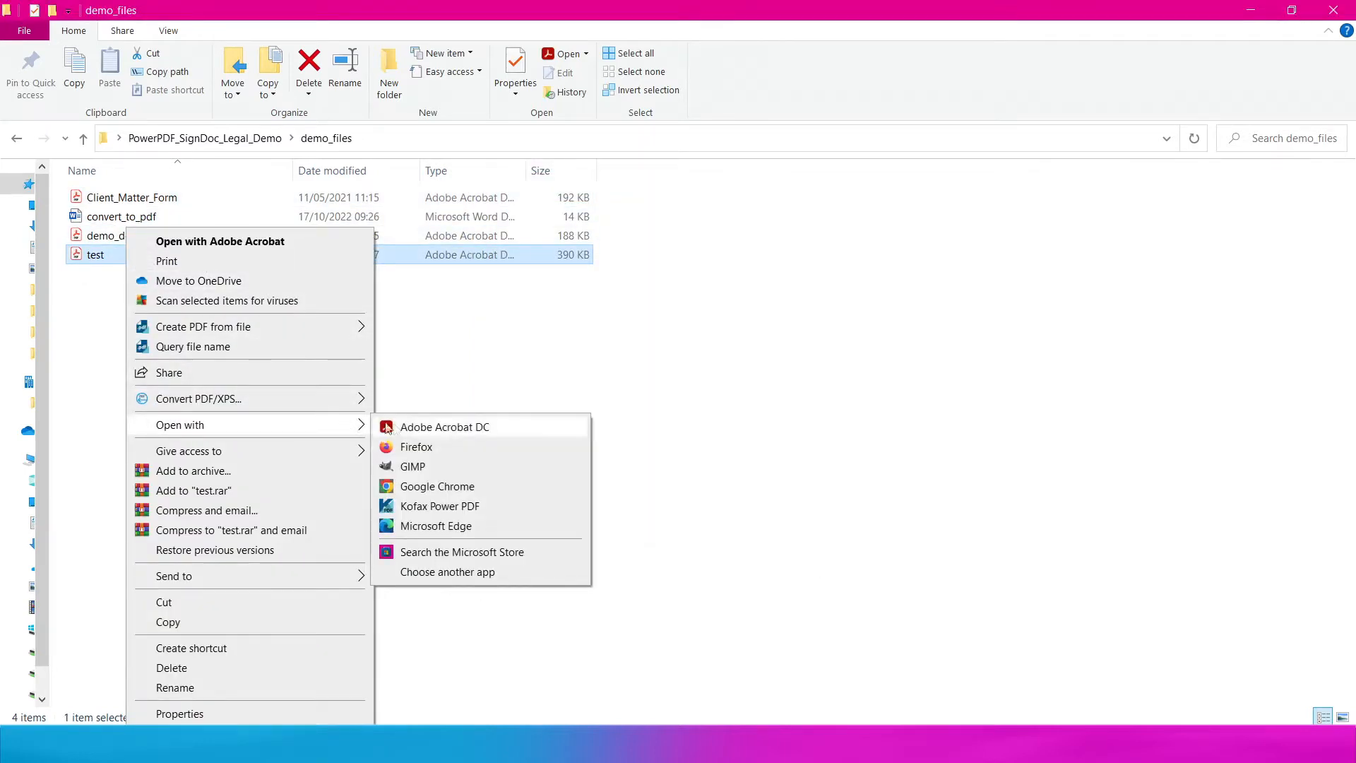
pyautogui.click(433, 504)
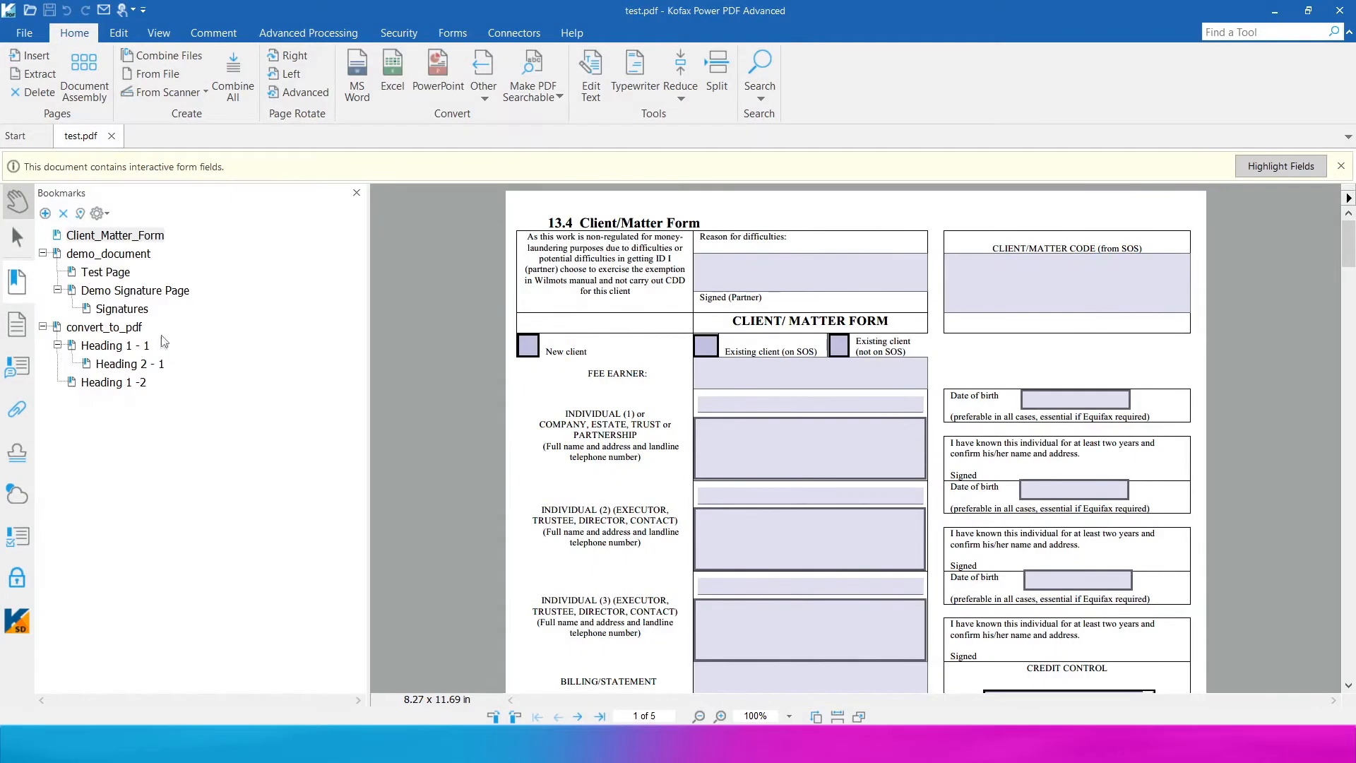
# - Check the demo_document and convert_to_pdf bookmarks in test.pdf
pyautogui.click(107, 254)
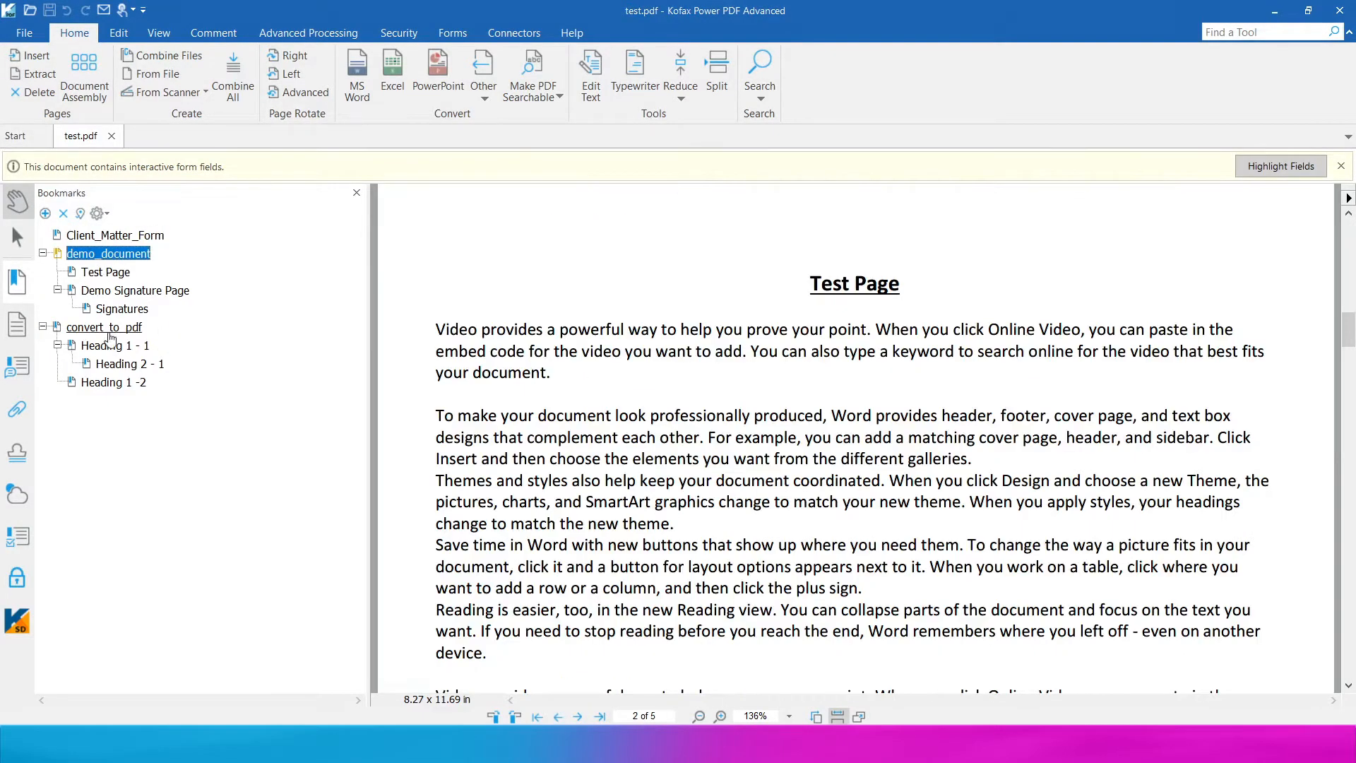
pyautogui.click(108, 327)
pyautogui.scroll(-2, 170, 364)
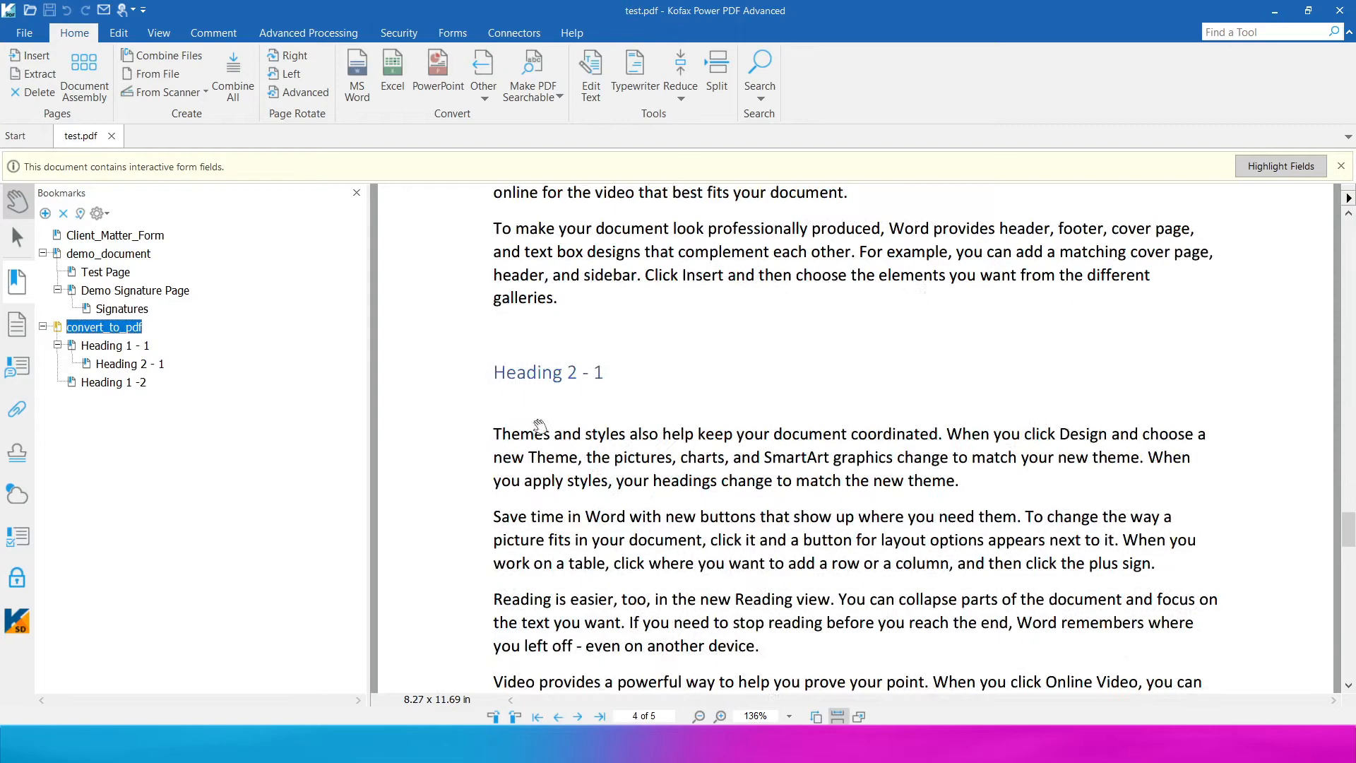
pyautogui.scroll(-4, 533, 427)
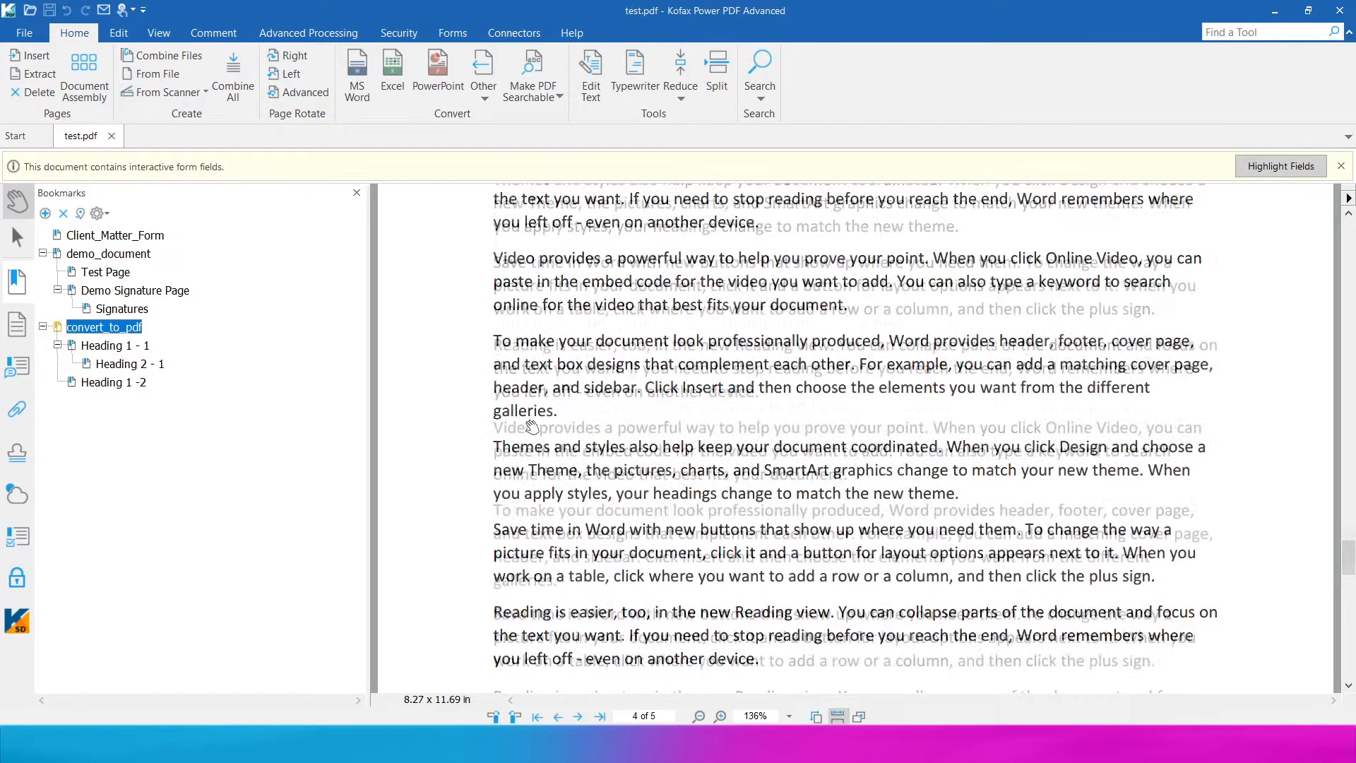
pyautogui.scroll(8, 533, 427)
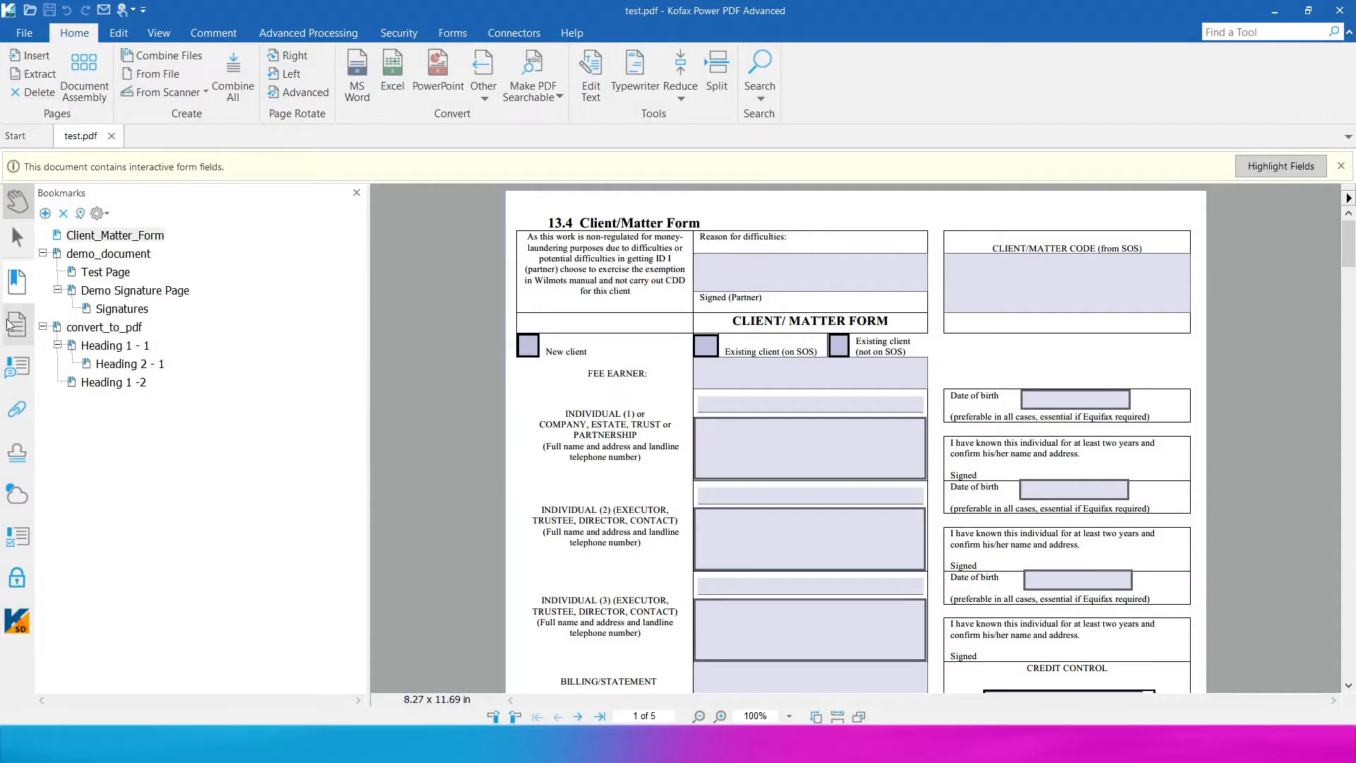
# - In the page thumbnails, move page 2 before page 1 and page 5 before page 4
pyautogui.click(19, 331)
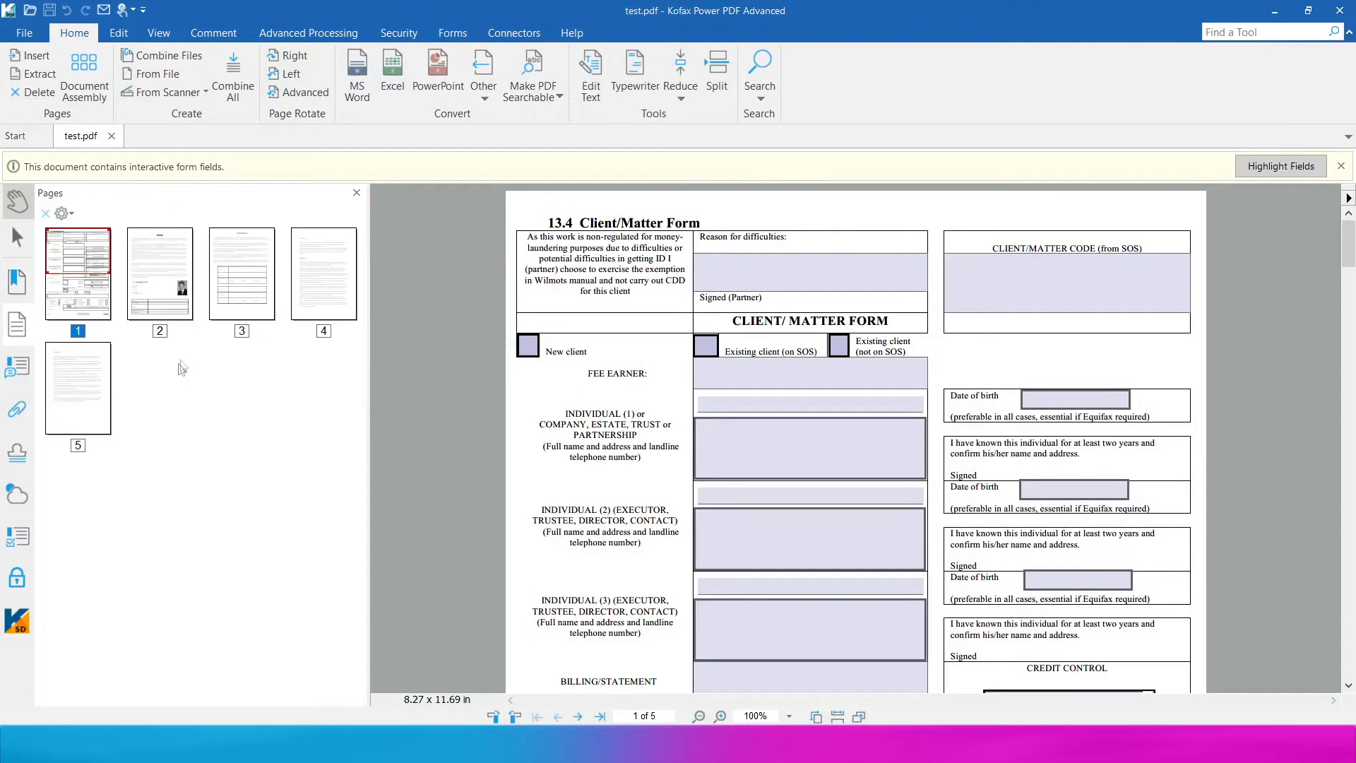
pyautogui.click(158, 275)
pyautogui.moveTo(156, 240); pyautogui.dragTo(55, 249)
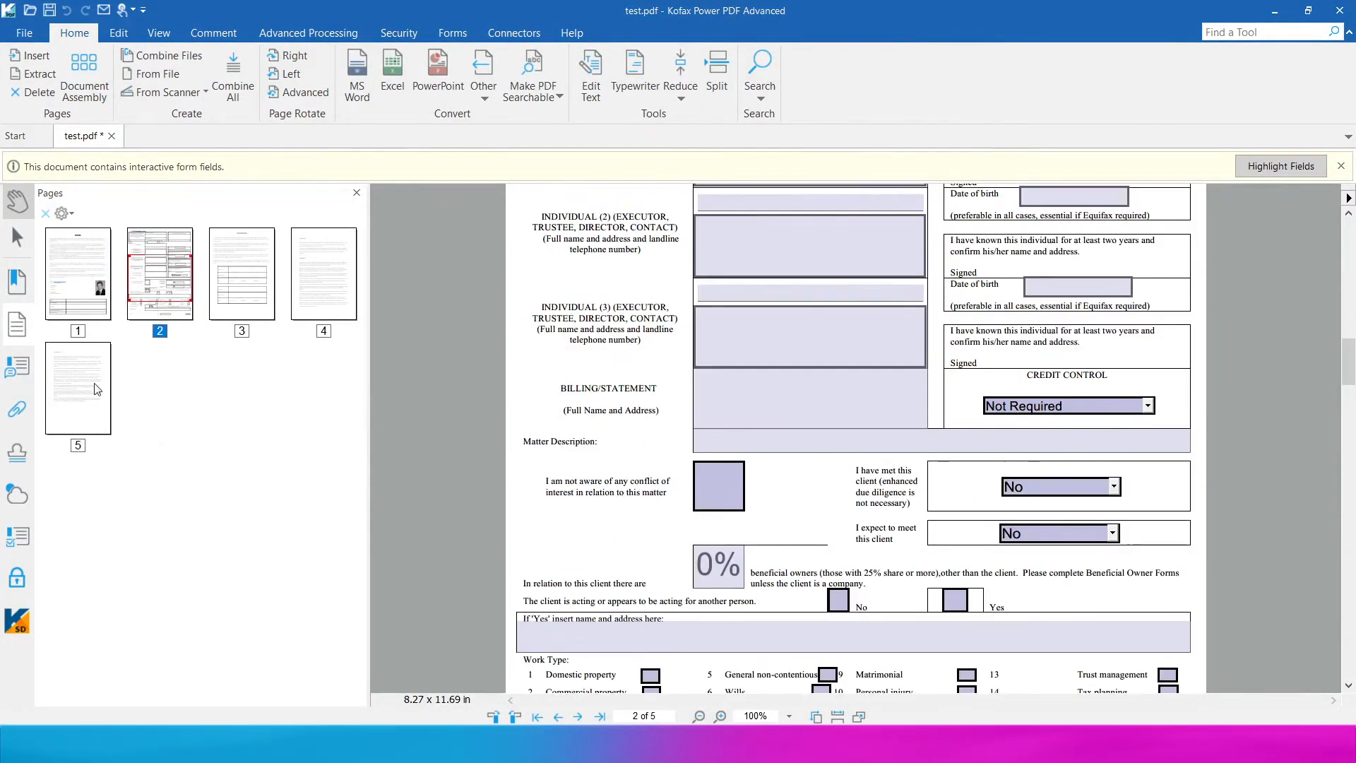
pyautogui.click(96, 390)
pyautogui.moveTo(75, 420); pyautogui.dragTo(239, 305)
# - Delete page 3, leaving four pages
pyautogui.rightClick(243, 273)
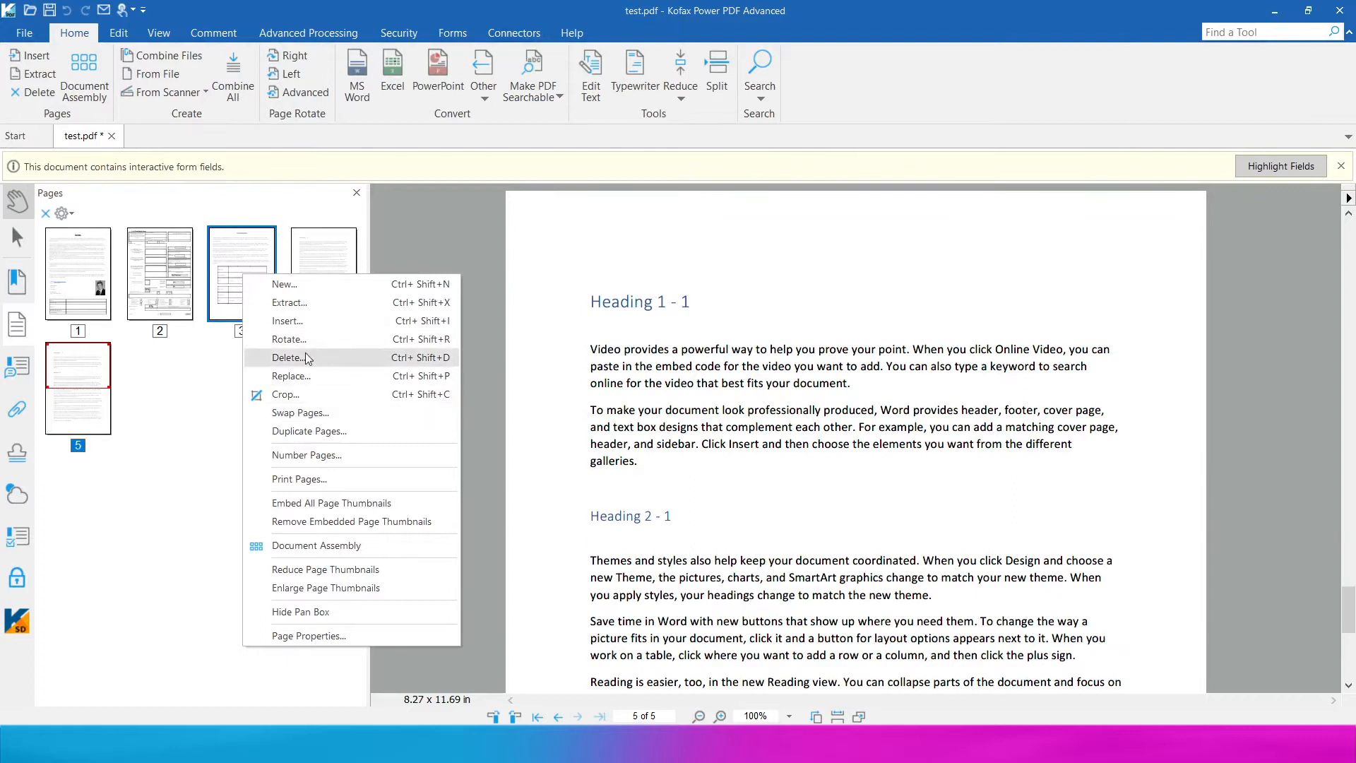
pyautogui.click(307, 359)
pyautogui.click(712, 448)
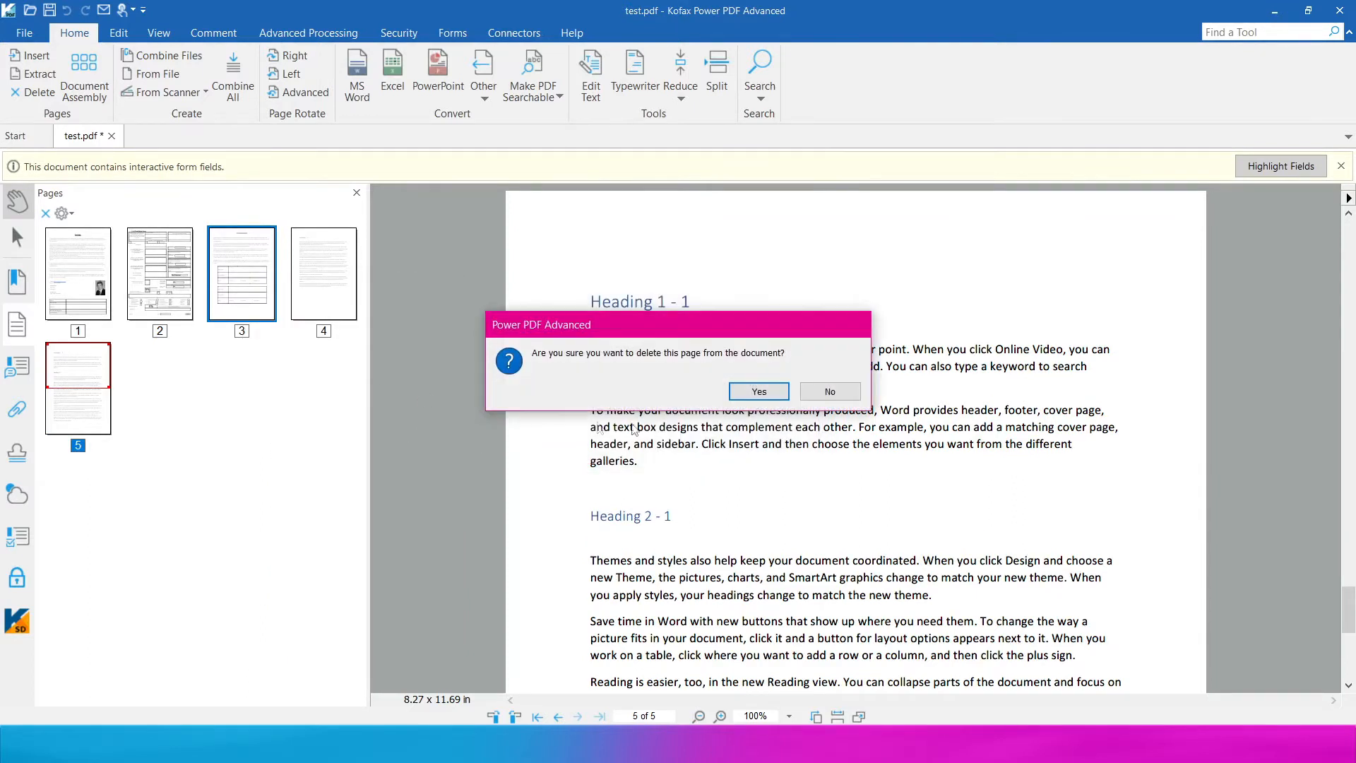
pyautogui.click(749, 400)
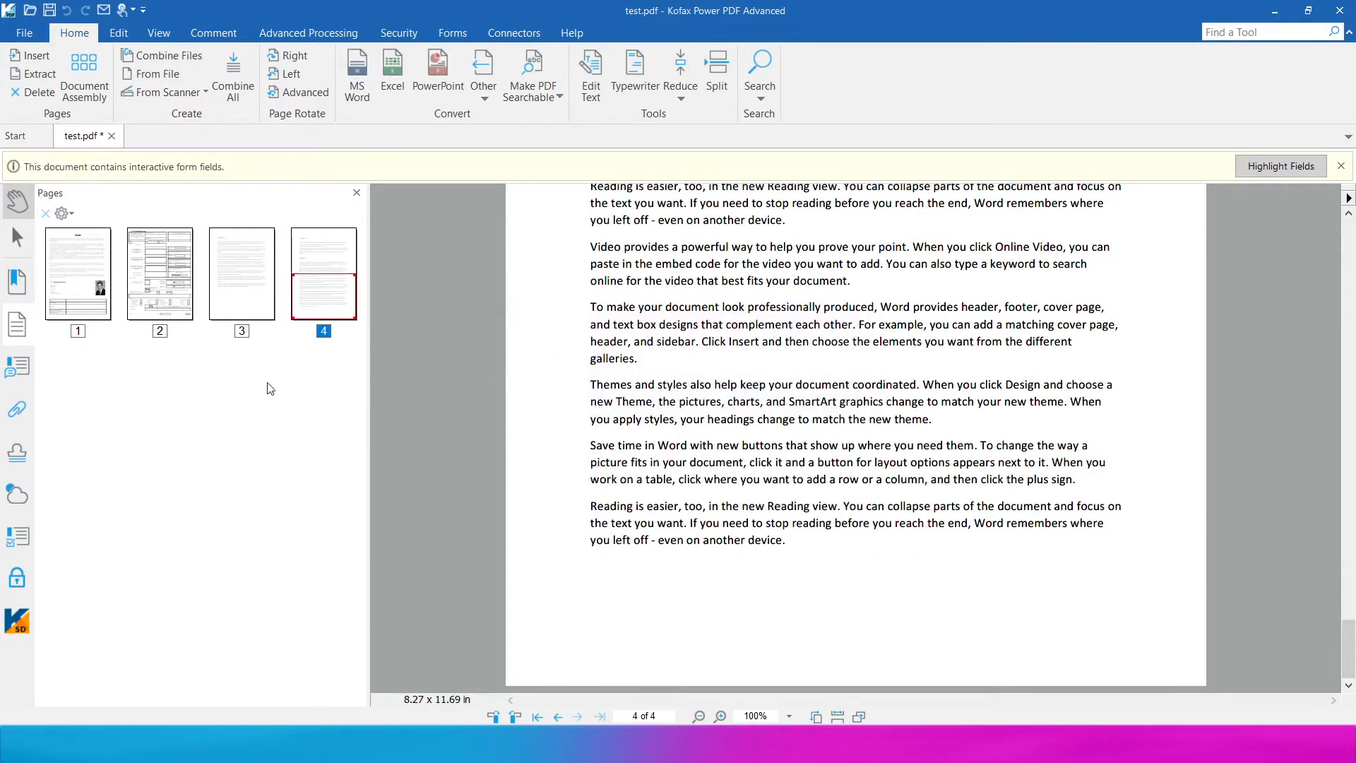
# - Create a table of contents from the bookmarks with 3 display levels
pyautogui.click(98, 213)
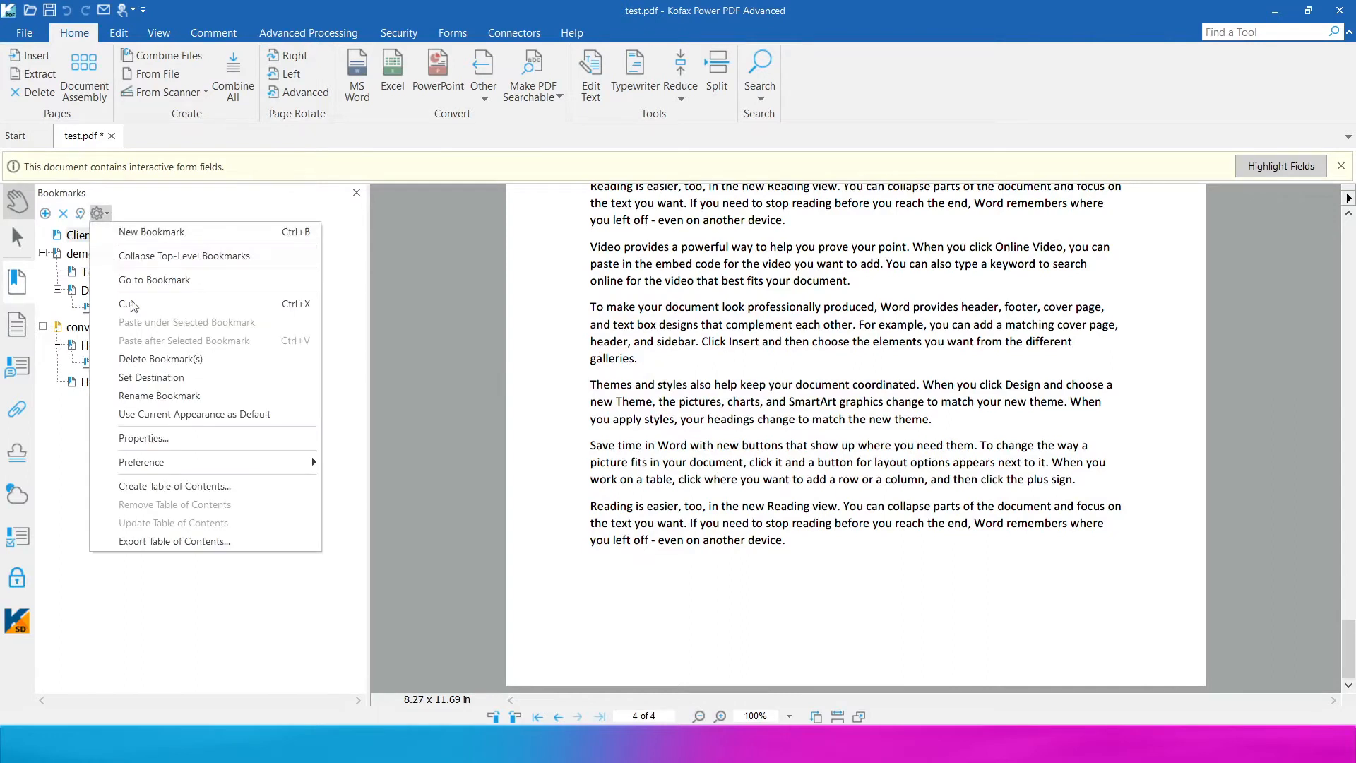
pyautogui.click(210, 487)
pyautogui.click(577, 315)
pyautogui.click(565, 355)
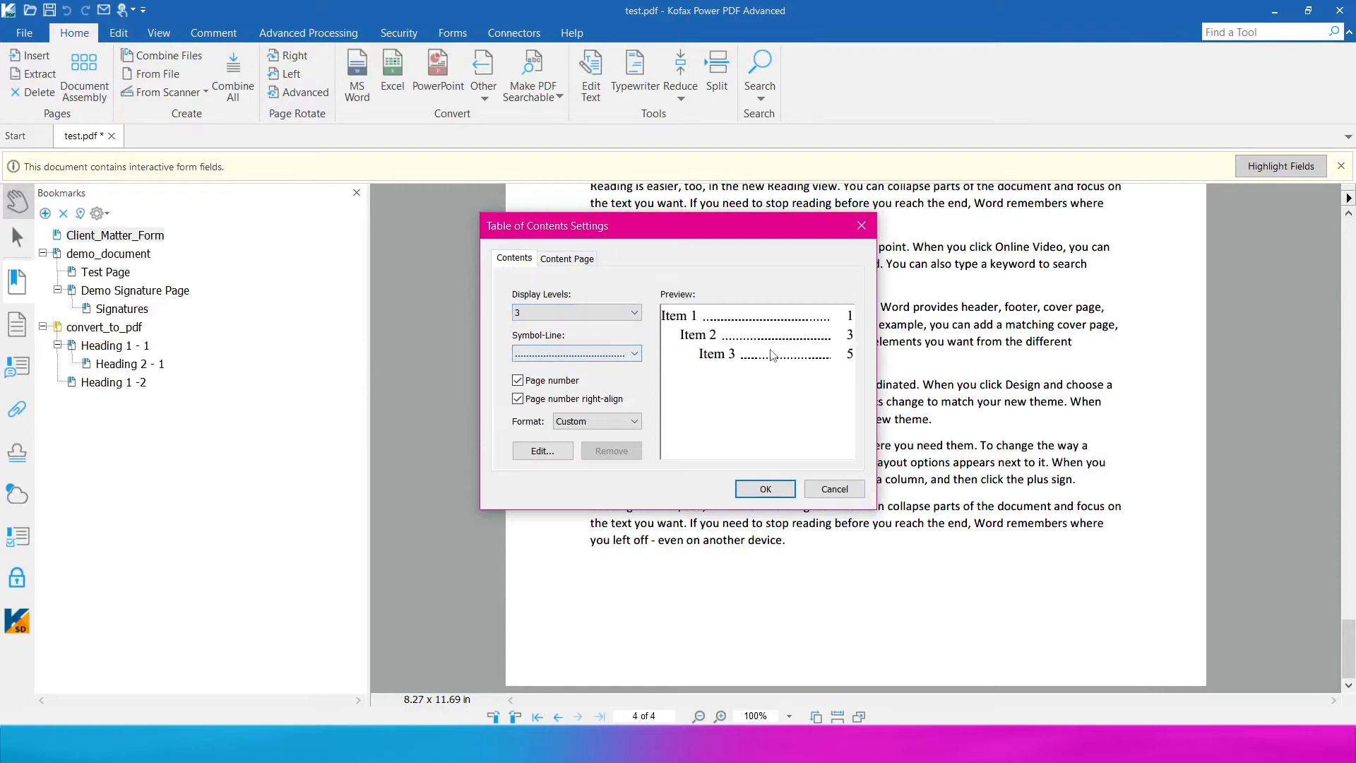
pyautogui.click(765, 489)
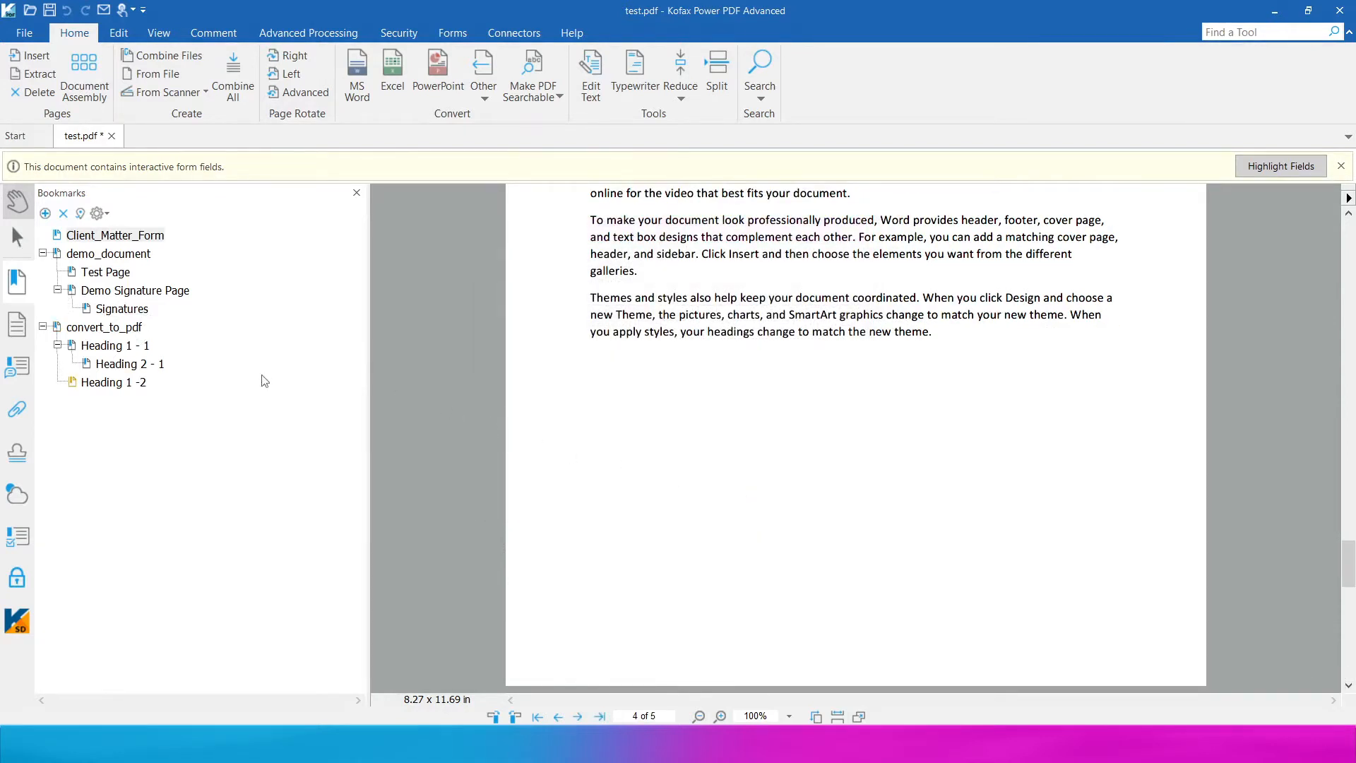
# - Test the contents page by jumping to the convert_to_pdf entry, then zoom out
pyautogui.moveTo(1347, 562); pyautogui.dragTo(1335, 203)
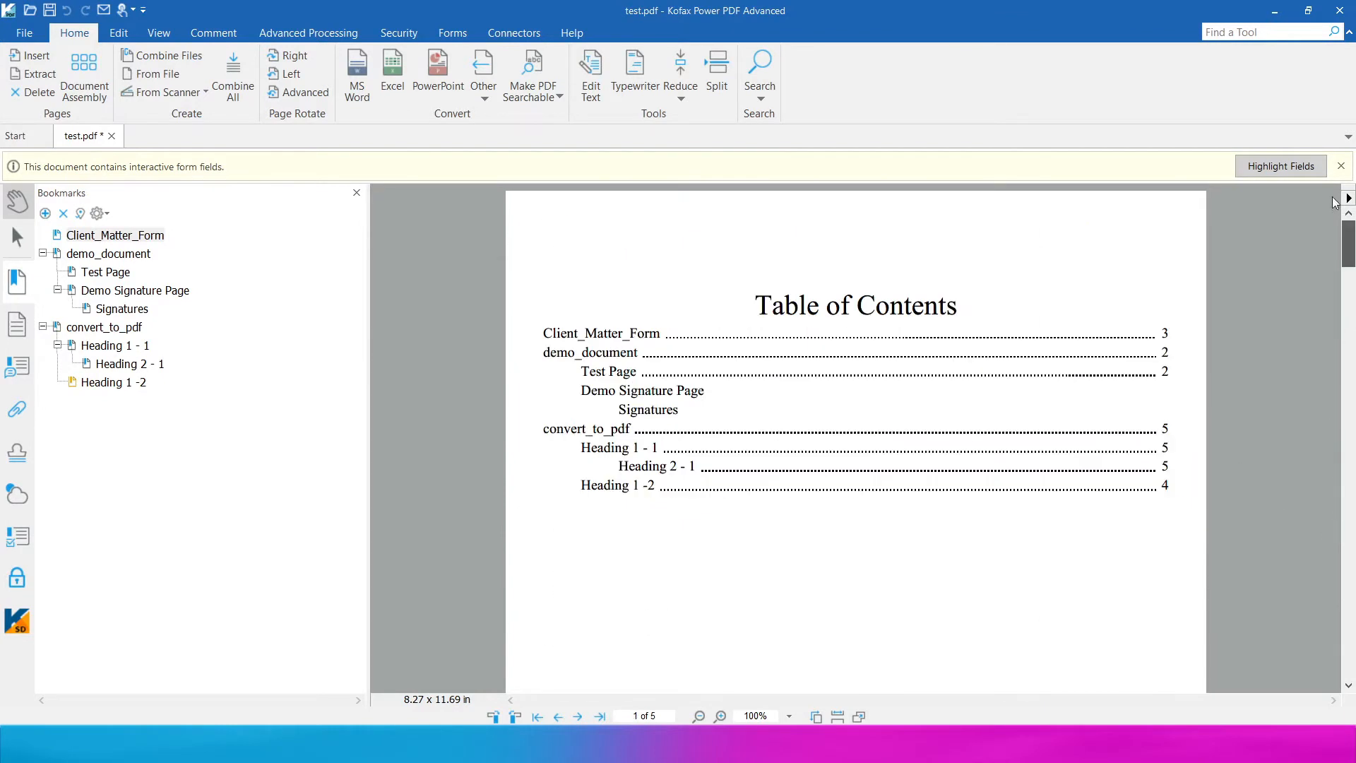
pyautogui.click(570, 434)
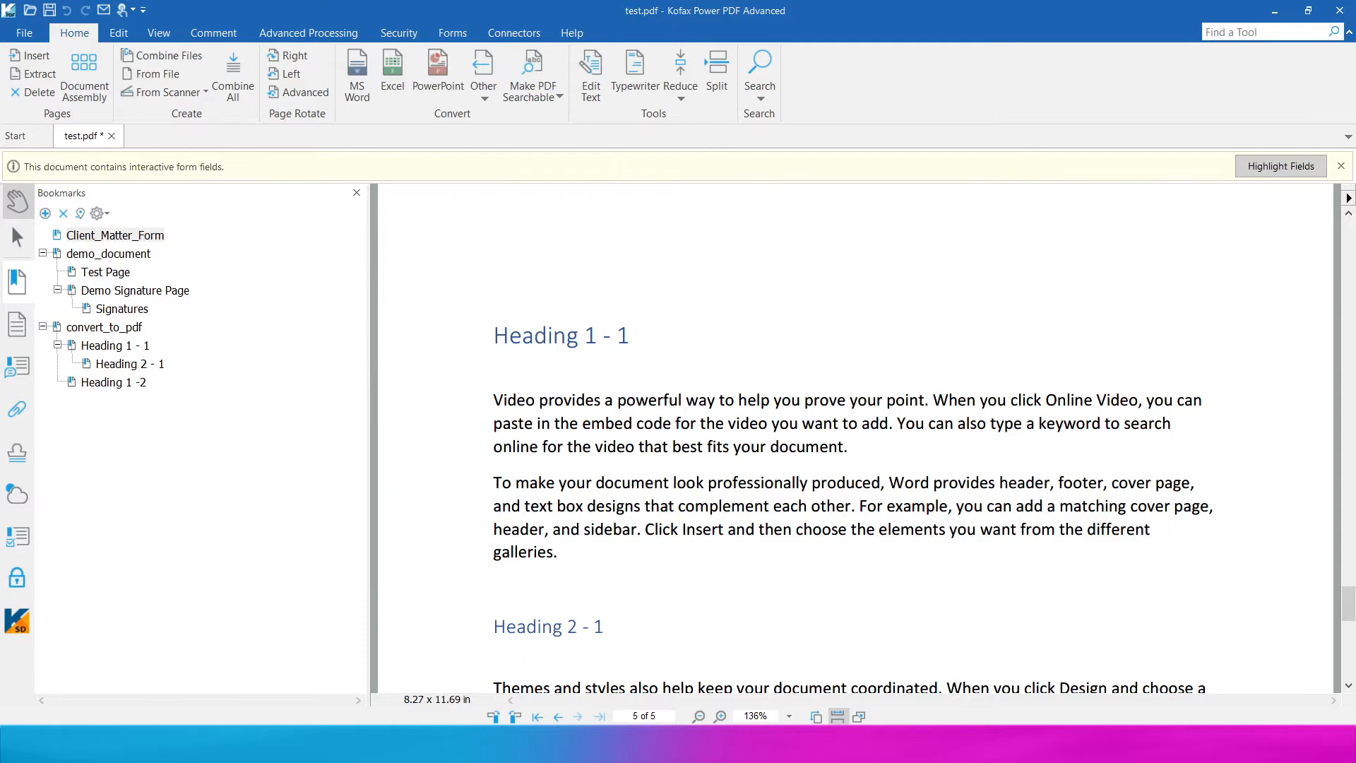
pyautogui.click(698, 716)
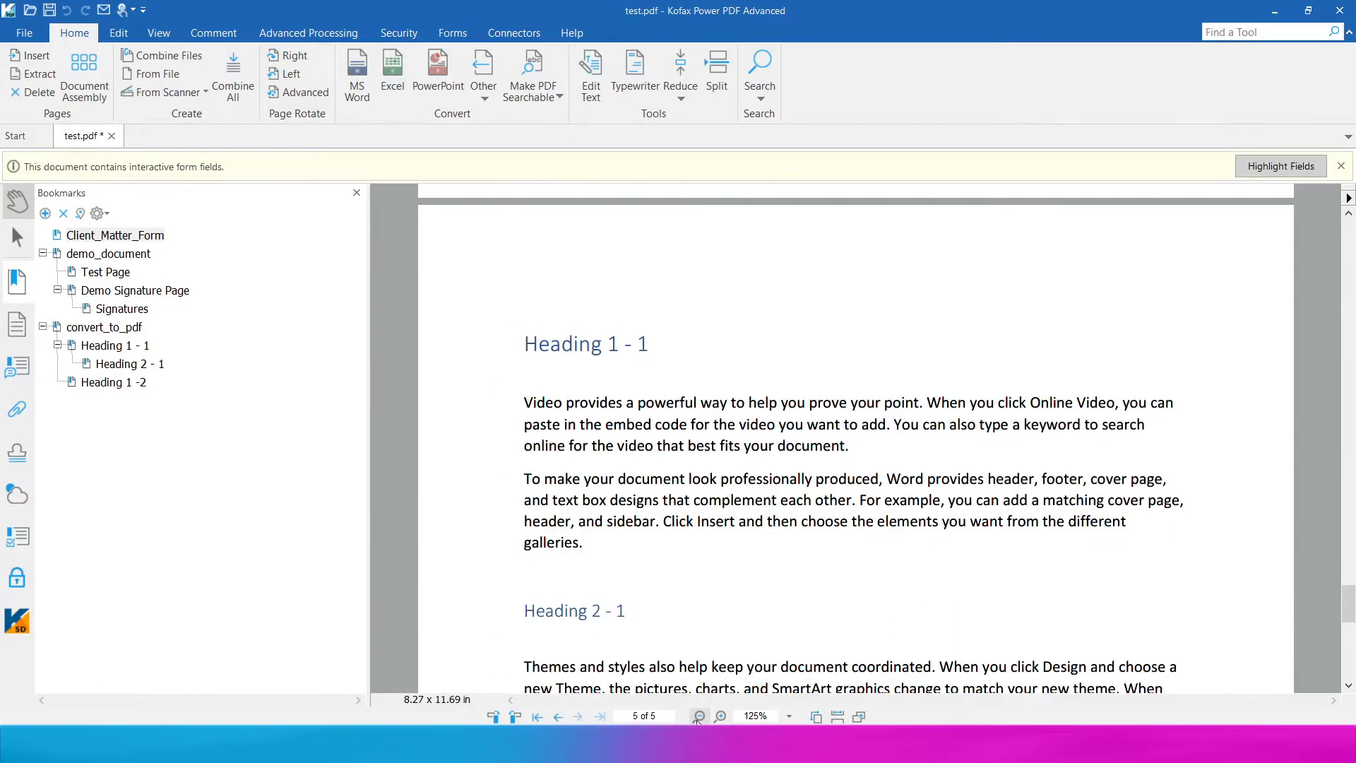
# - At 100% zoom, highlight the first paragraph under Heading 1 - 1
pyautogui.click(698, 716)
pyautogui.click(212, 34)
pyautogui.click(201, 60)
pyautogui.click(224, 80)
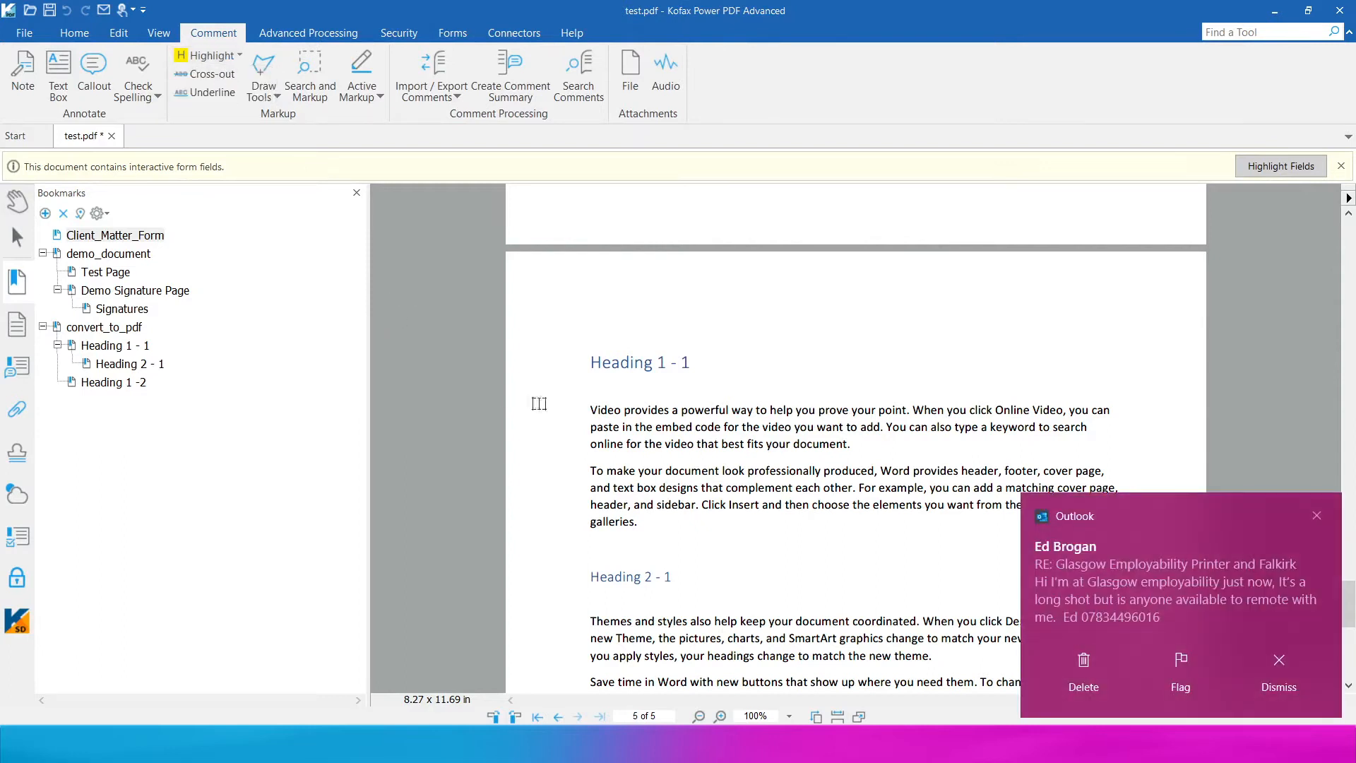
pyautogui.moveTo(592, 408)
pyautogui.mouseDown()
pyautogui.moveTo(750, 410)
pyautogui.moveTo(865, 445)
pyautogui.moveTo(851, 446)
pyautogui.mouseUp()
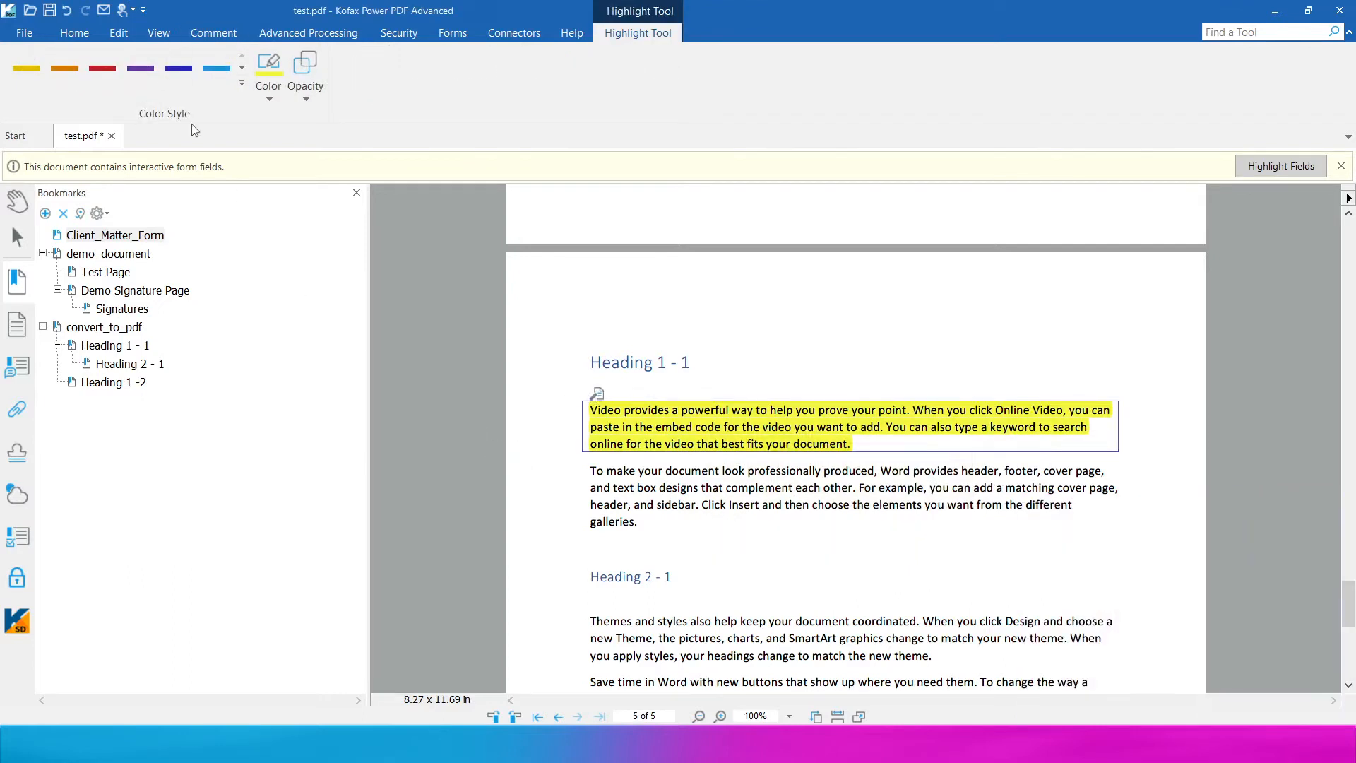
# - Add the 'Test' text box on the page
pyautogui.click(192, 33)
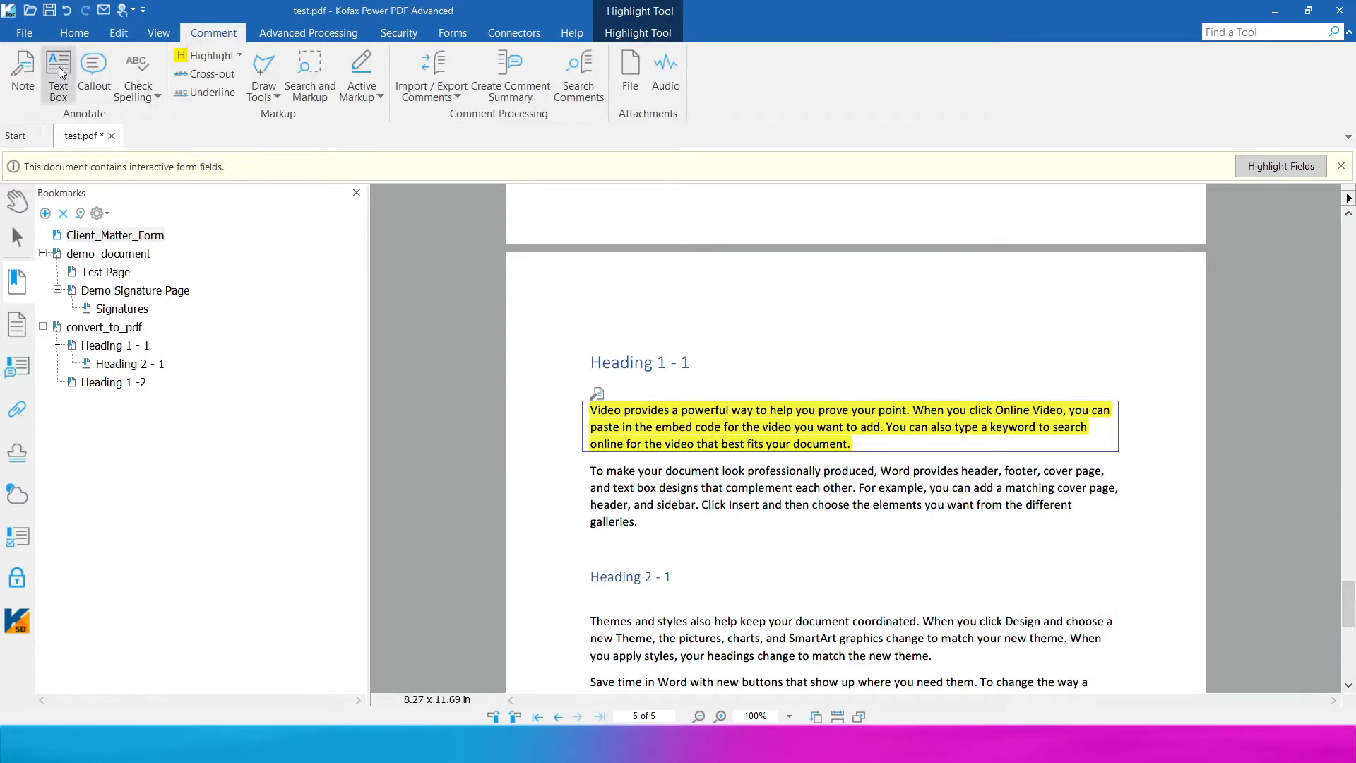
pyautogui.click(58, 75)
pyautogui.click(669, 538)
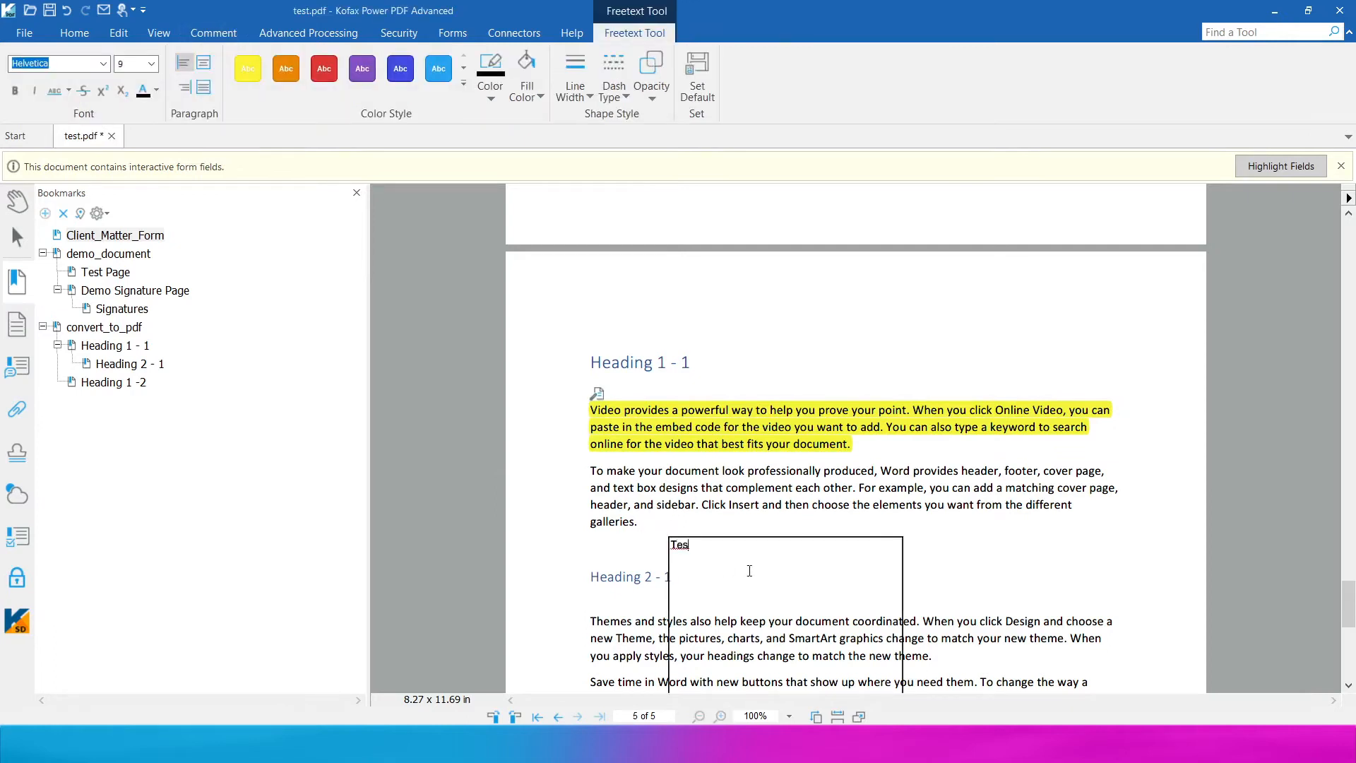
# - Place an orange callout reading 'Customer to sign here' near Heading 1 - 1
pyautogui.click(208, 33)
pyautogui.click(94, 71)
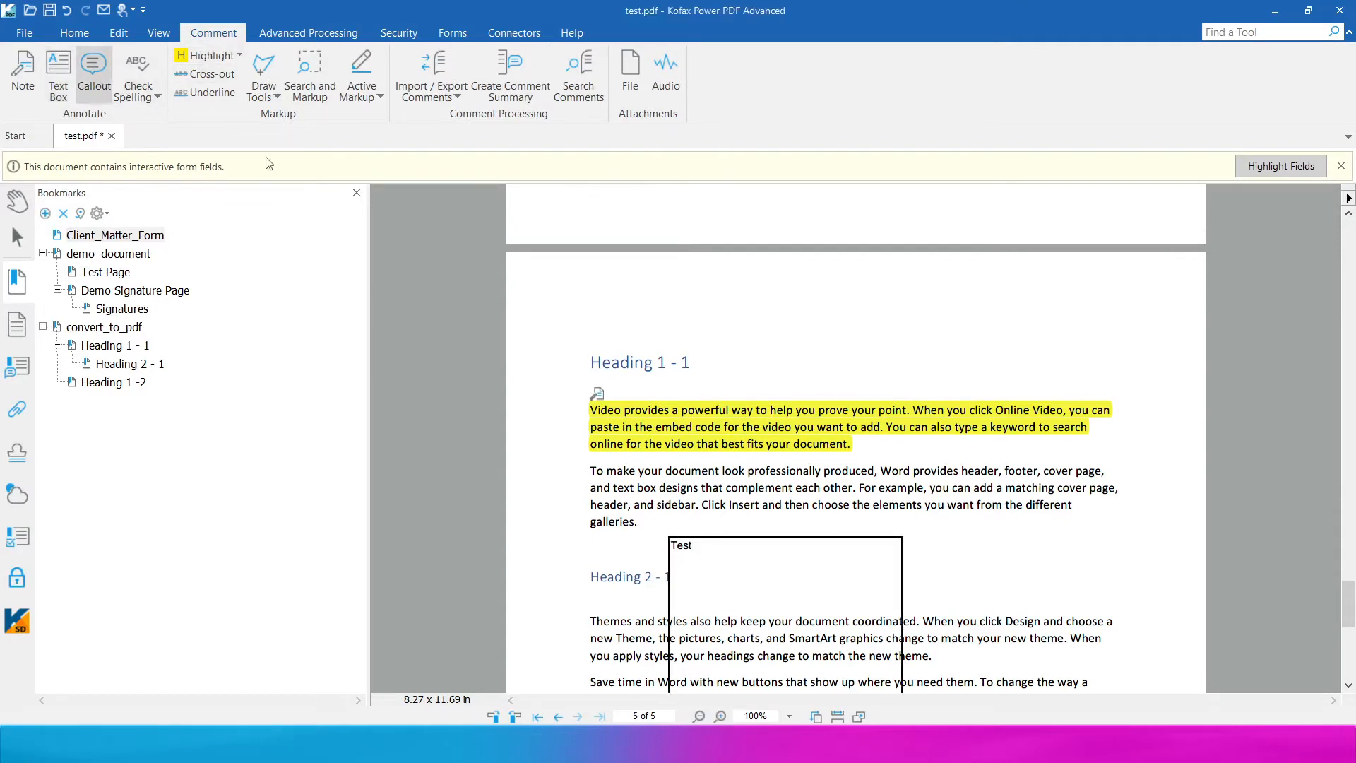
pyautogui.click(882, 382)
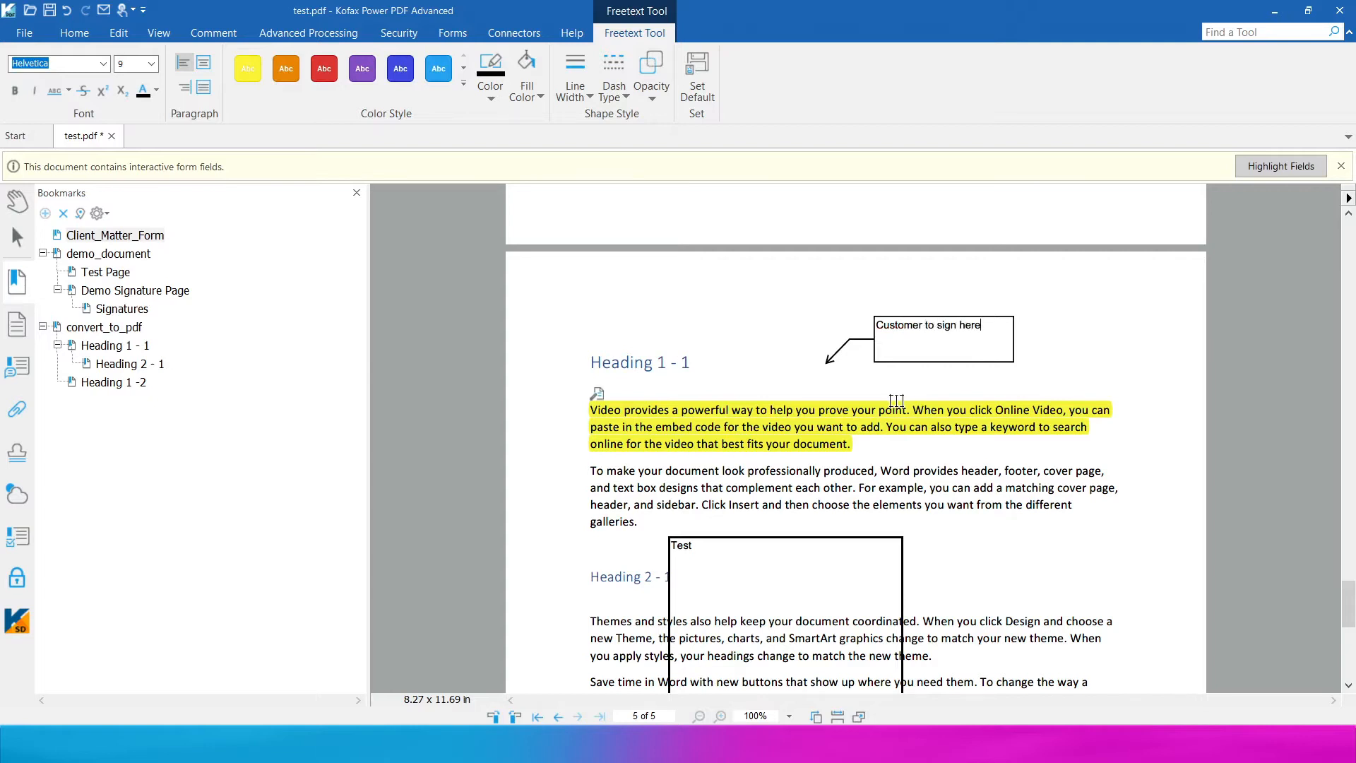
pyautogui.click(286, 69)
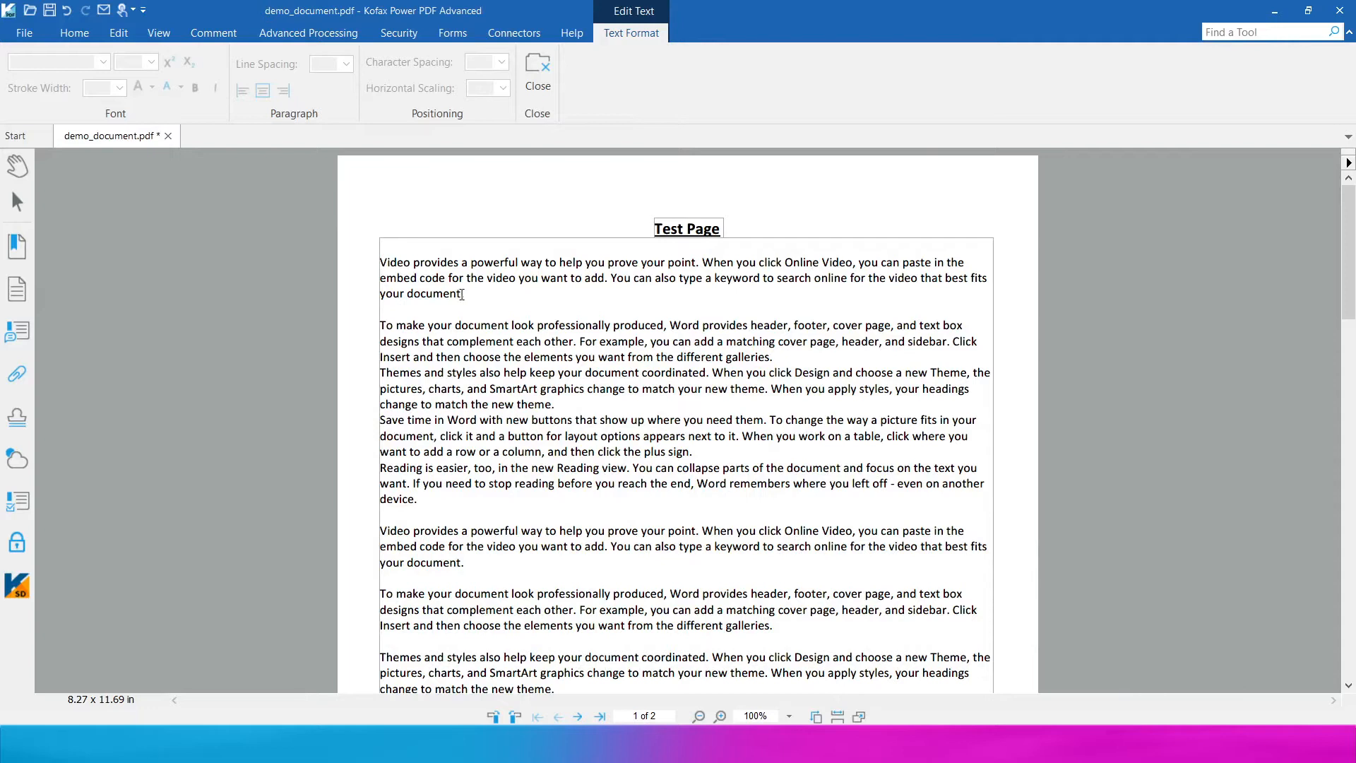
# - Replace the word 'document' with 'h' and delete the Reading paragraph's last sentence
pyautogui.moveTo(444, 294); pyautogui.dragTo(416, 291)
pyautogui.write('hello')
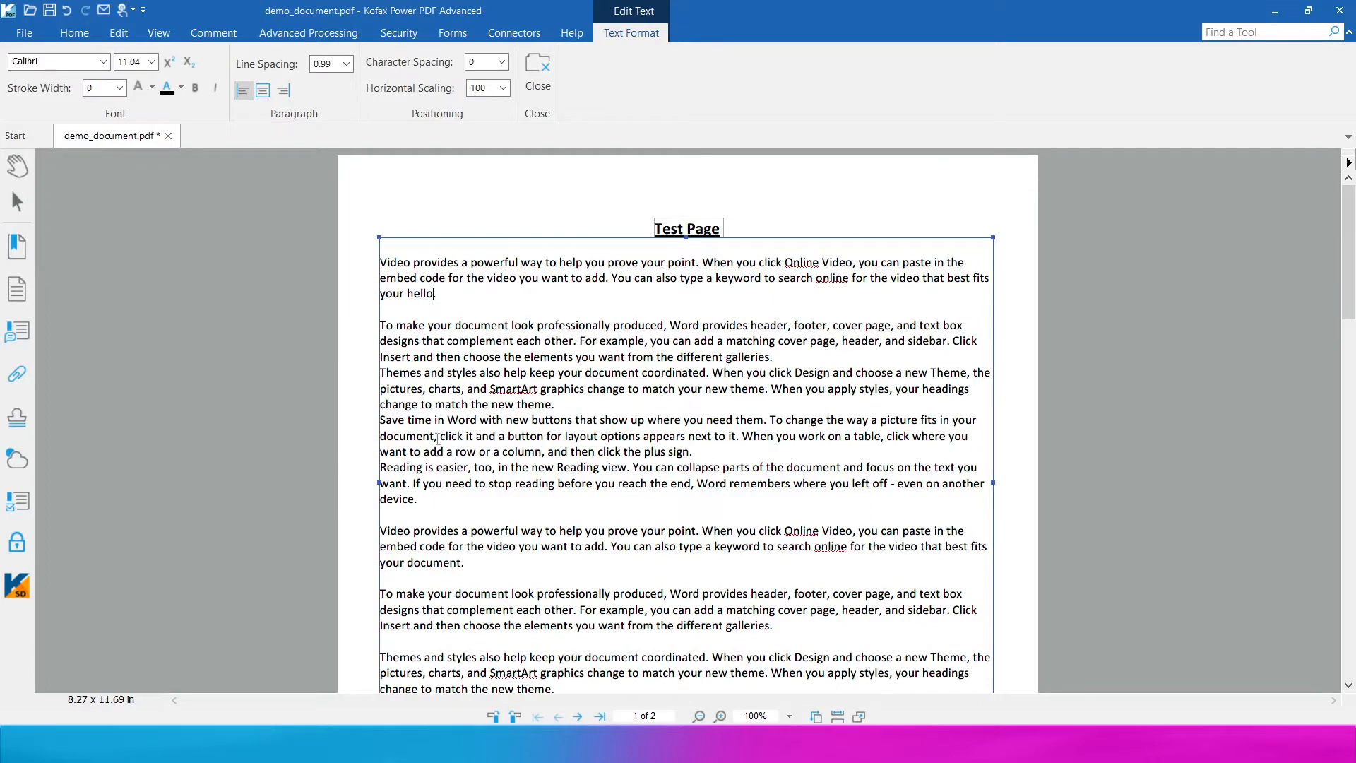
pyautogui.moveTo(429, 497); pyautogui.dragTo(421, 484)
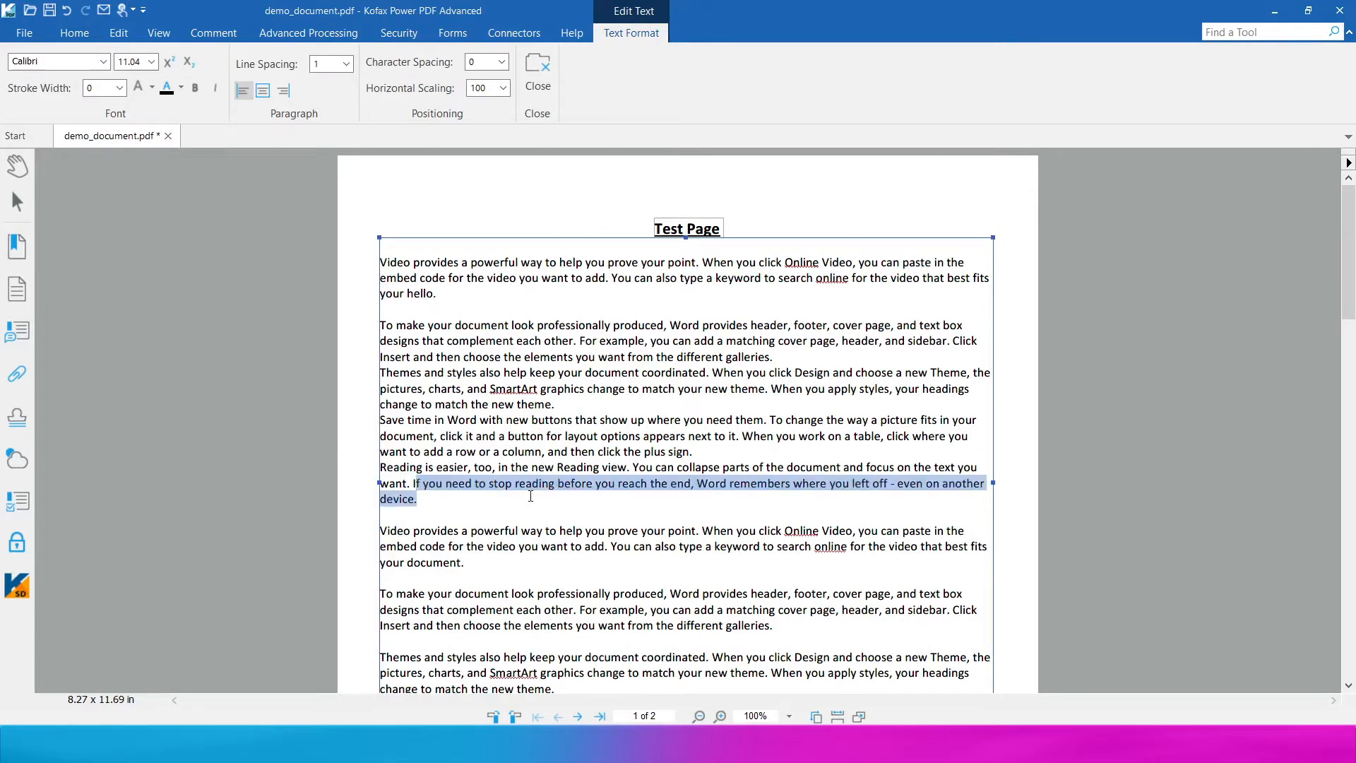
pyautogui.press('Delete')
pyautogui.scroll(-4, 531, 496)
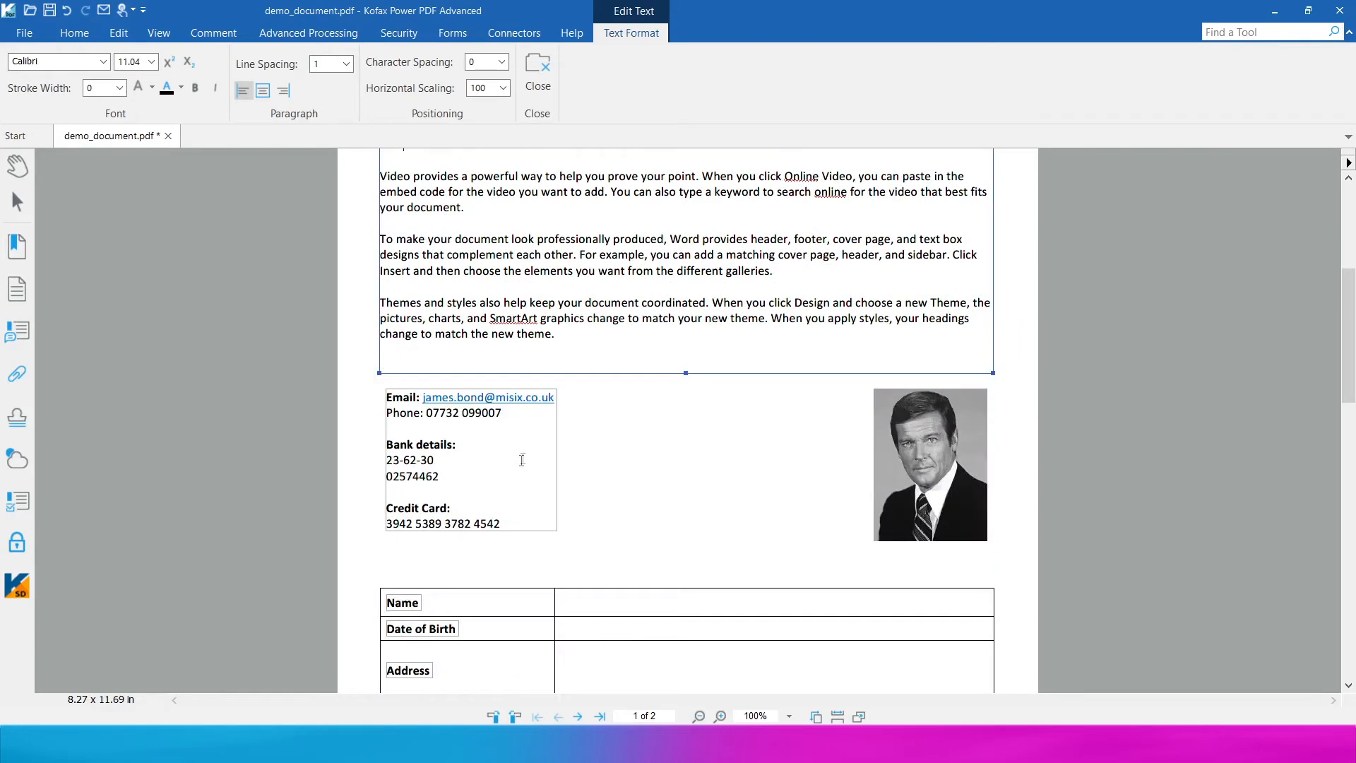
pyautogui.scroll(4, 521, 461)
pyautogui.scroll(-3, 678, 456)
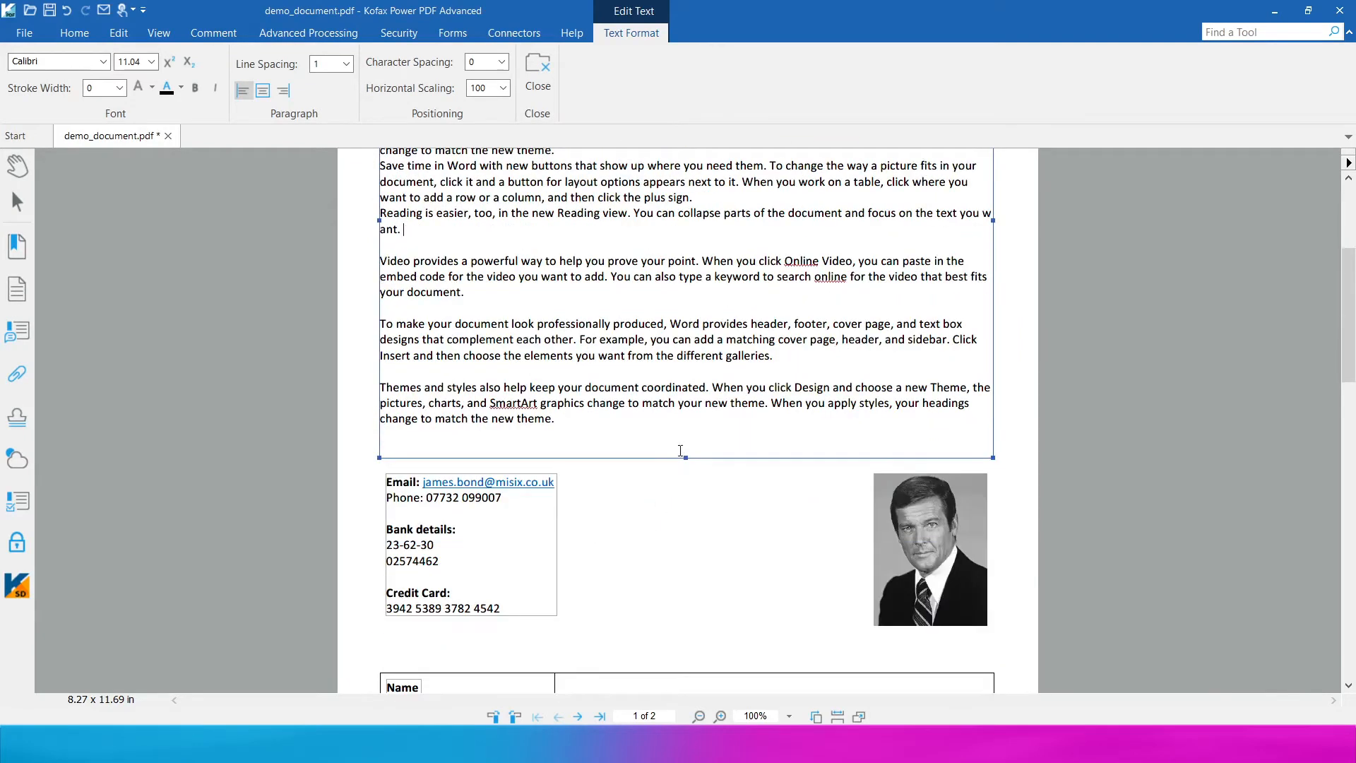
pyautogui.scroll(2, 644, 528)
pyautogui.scroll(-2, 644, 528)
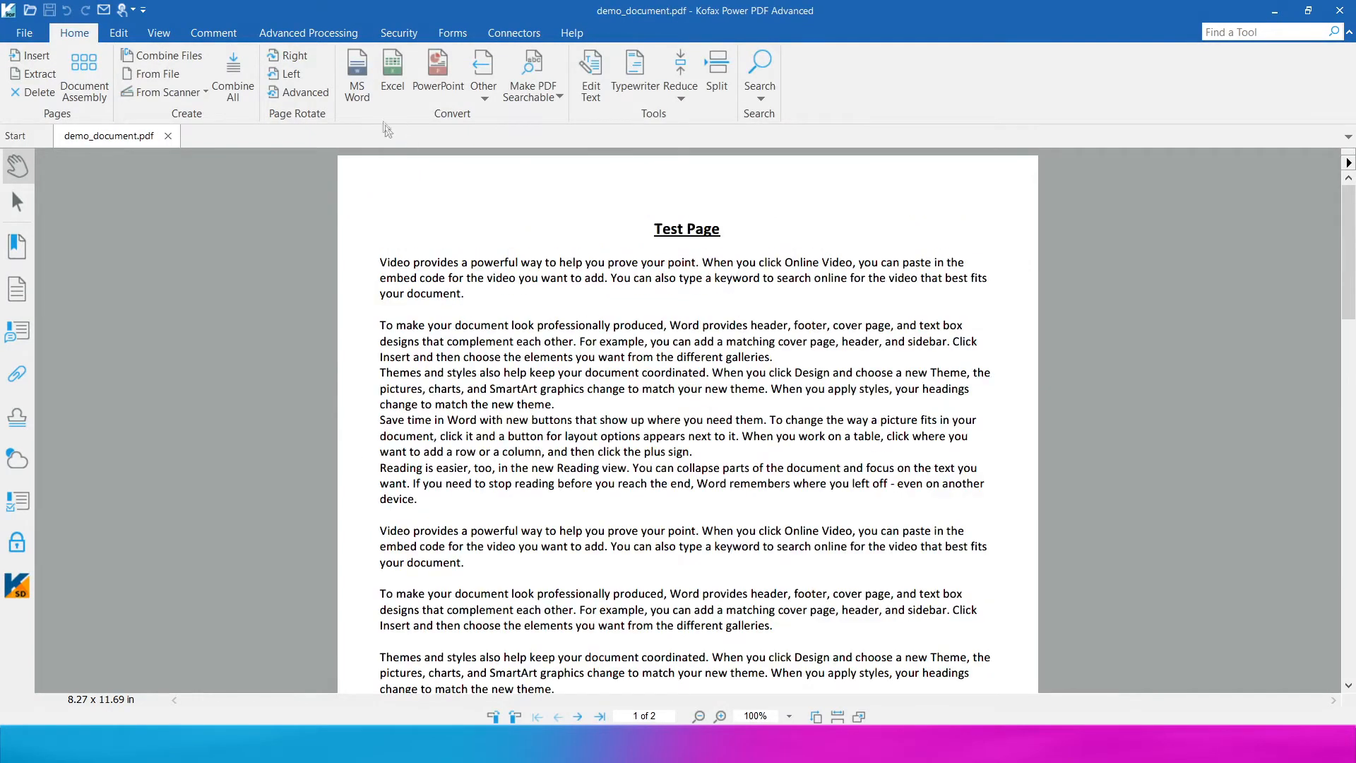
# - Convert the PDF to a Word document saved as demo_document
pyautogui.click(356, 74)
pyautogui.click(712, 469)
pyautogui.click(940, 521)
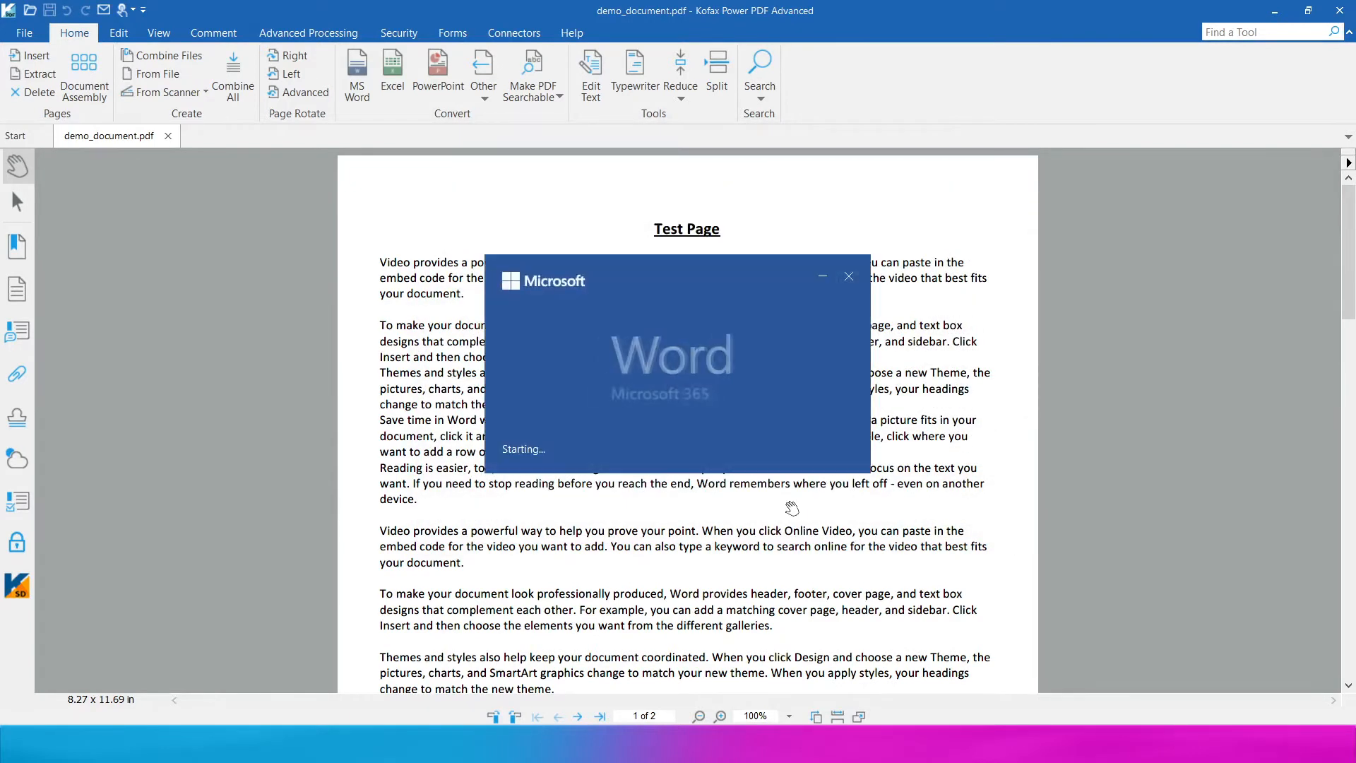
# - Scroll through the converted Word document and clear a selection over the contact details
pyautogui.scroll(-10, 656, 455)
pyautogui.scroll(-15, 655, 455)
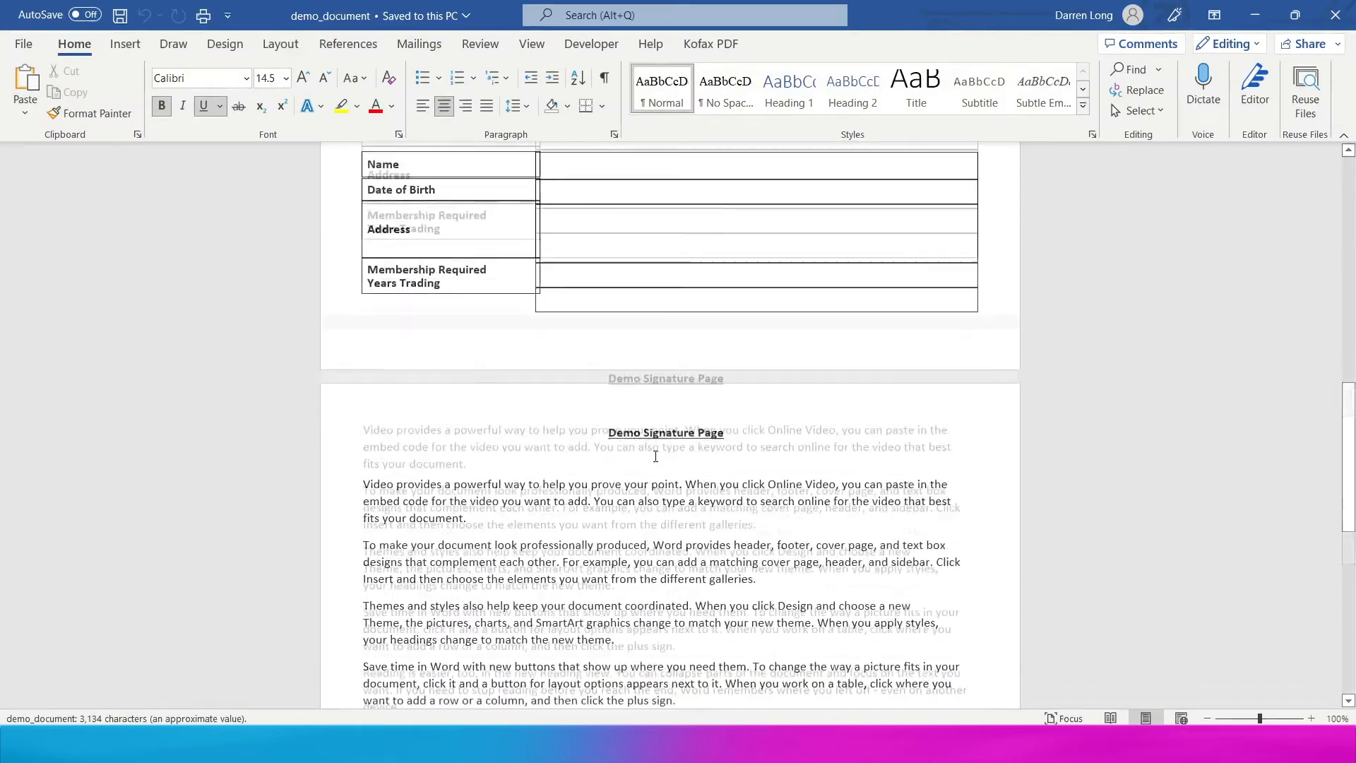
pyautogui.scroll(15, 655, 455)
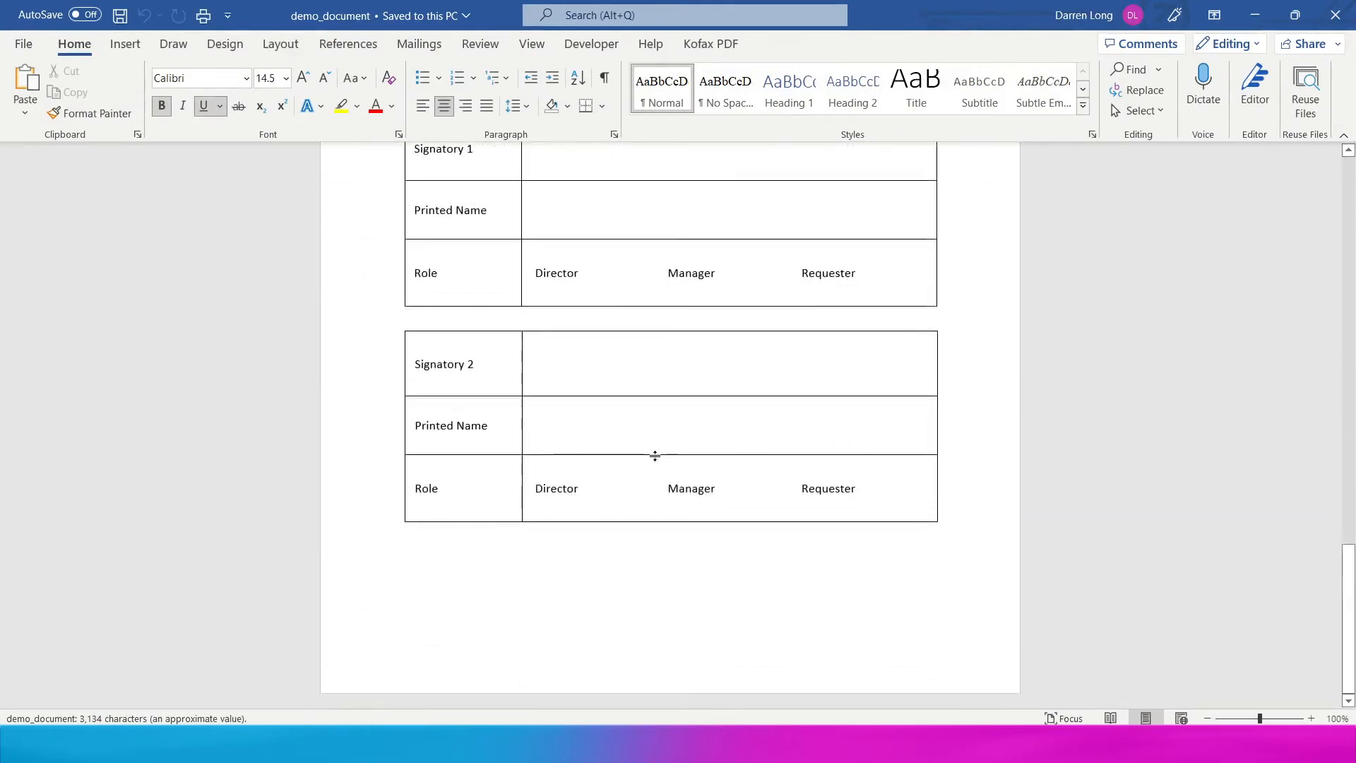
pyautogui.scroll(4, 520, 372)
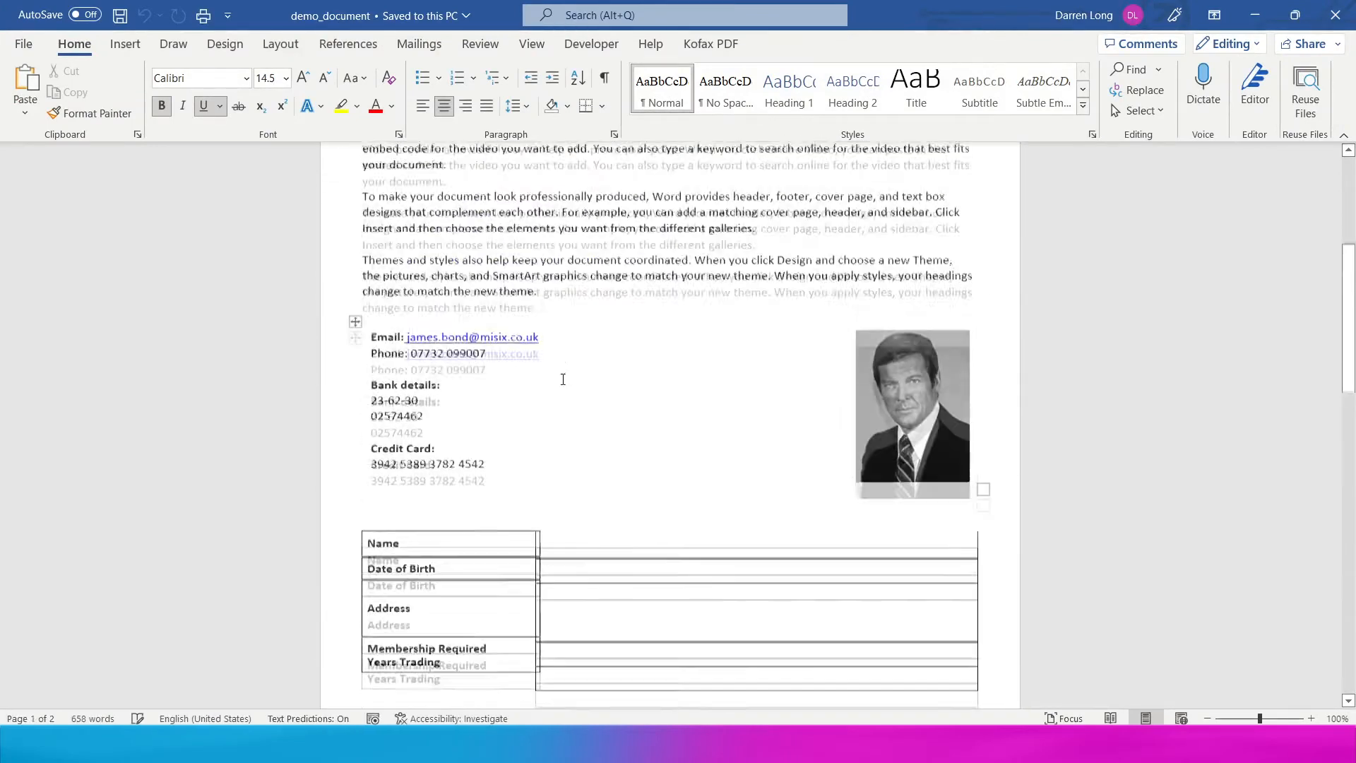
pyautogui.moveTo(518, 537); pyautogui.dragTo(373, 378)
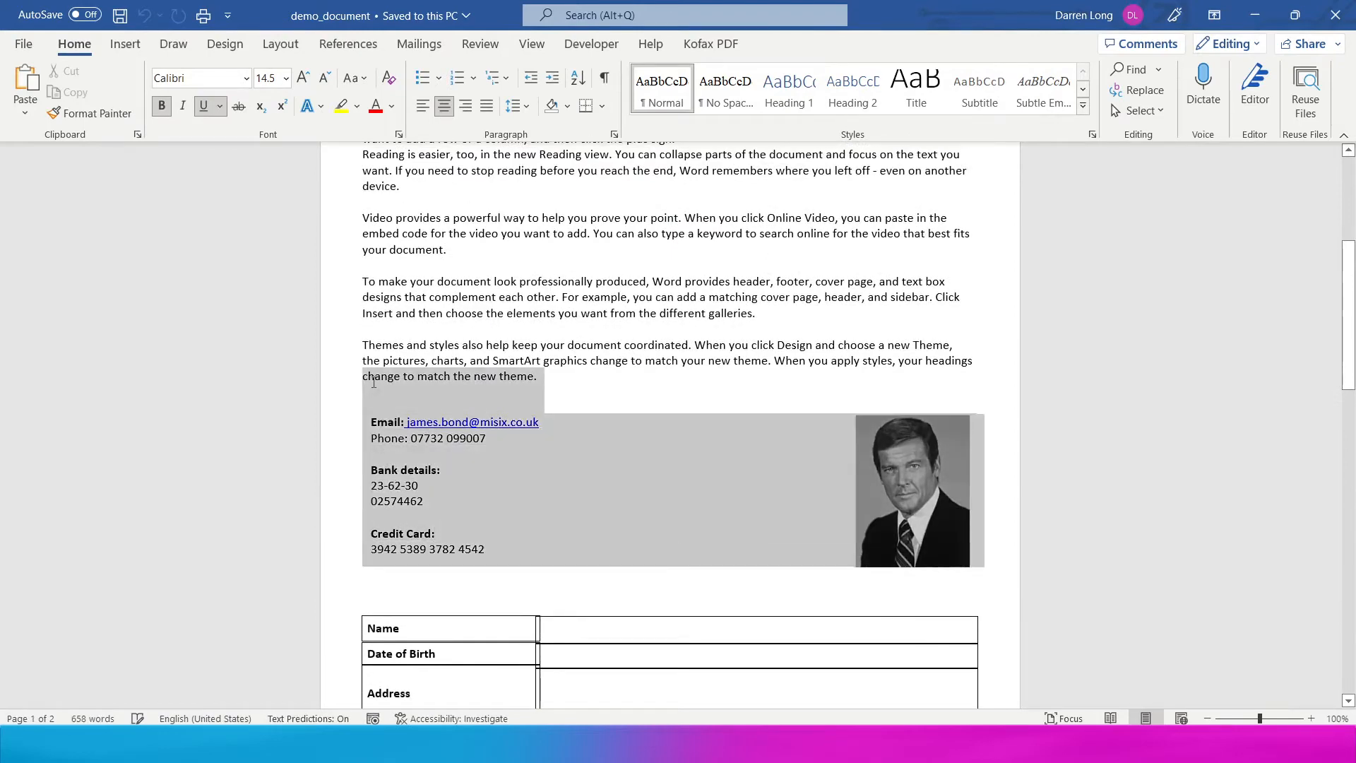
pyautogui.click(474, 280)
# - Overwrite part of the first paragraph with 'fdfgfdgfdg', then close Word
pyautogui.scroll(3, 559, 339)
pyautogui.scroll(4, 558, 339)
pyautogui.moveTo(400, 268); pyautogui.dragTo(480, 279)
pyautogui.write('fdfgfdgfdg')
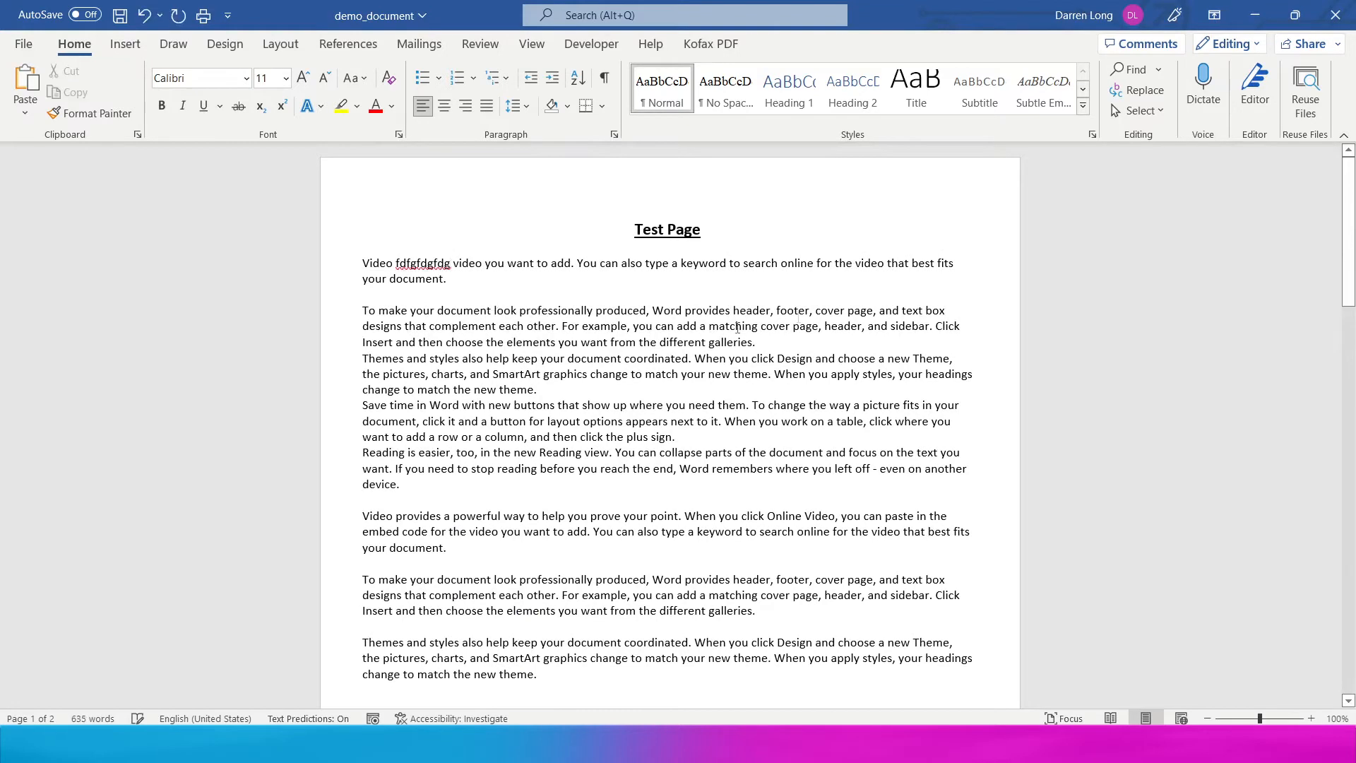
pyautogui.click(1335, 15)
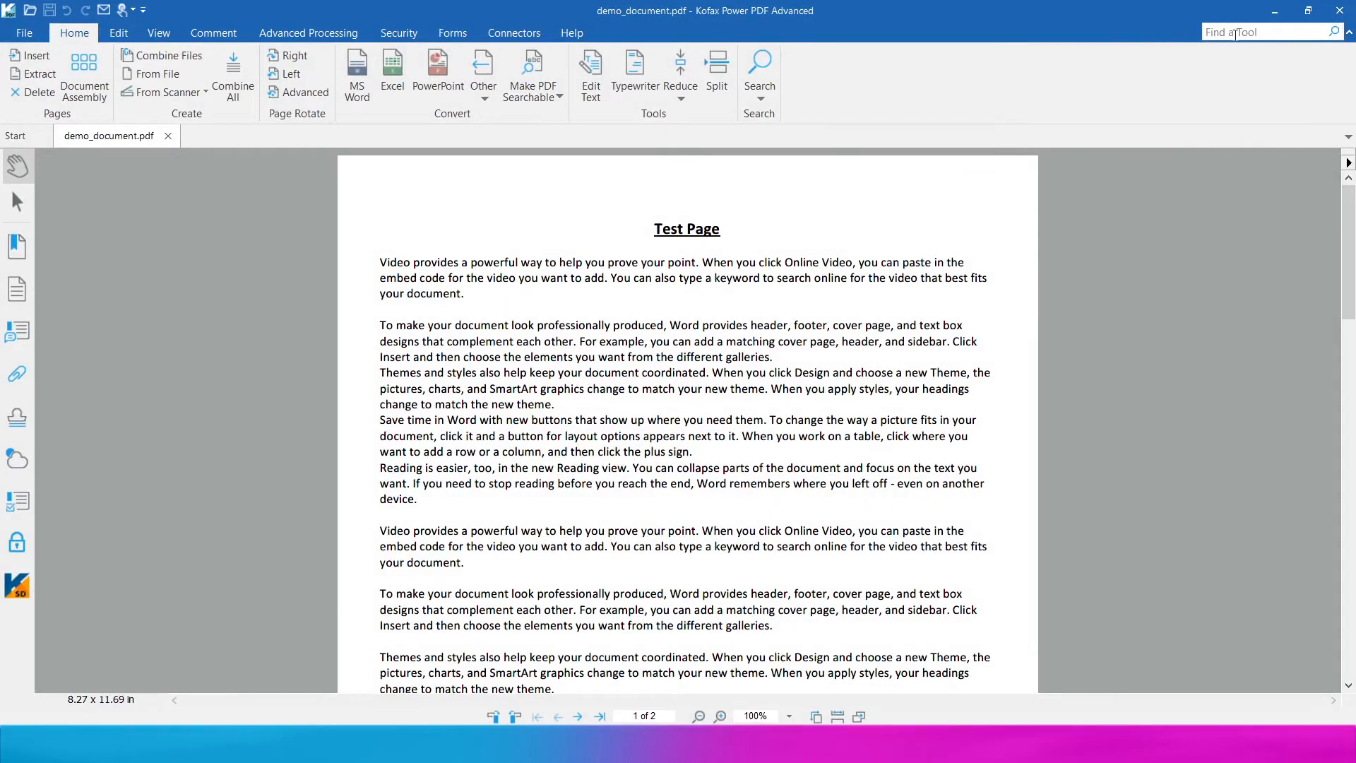
# - Open Search and Redact via the 'redact' tool search, limited to the current document
pyautogui.click(1235, 34)
pyautogui.write('redact')
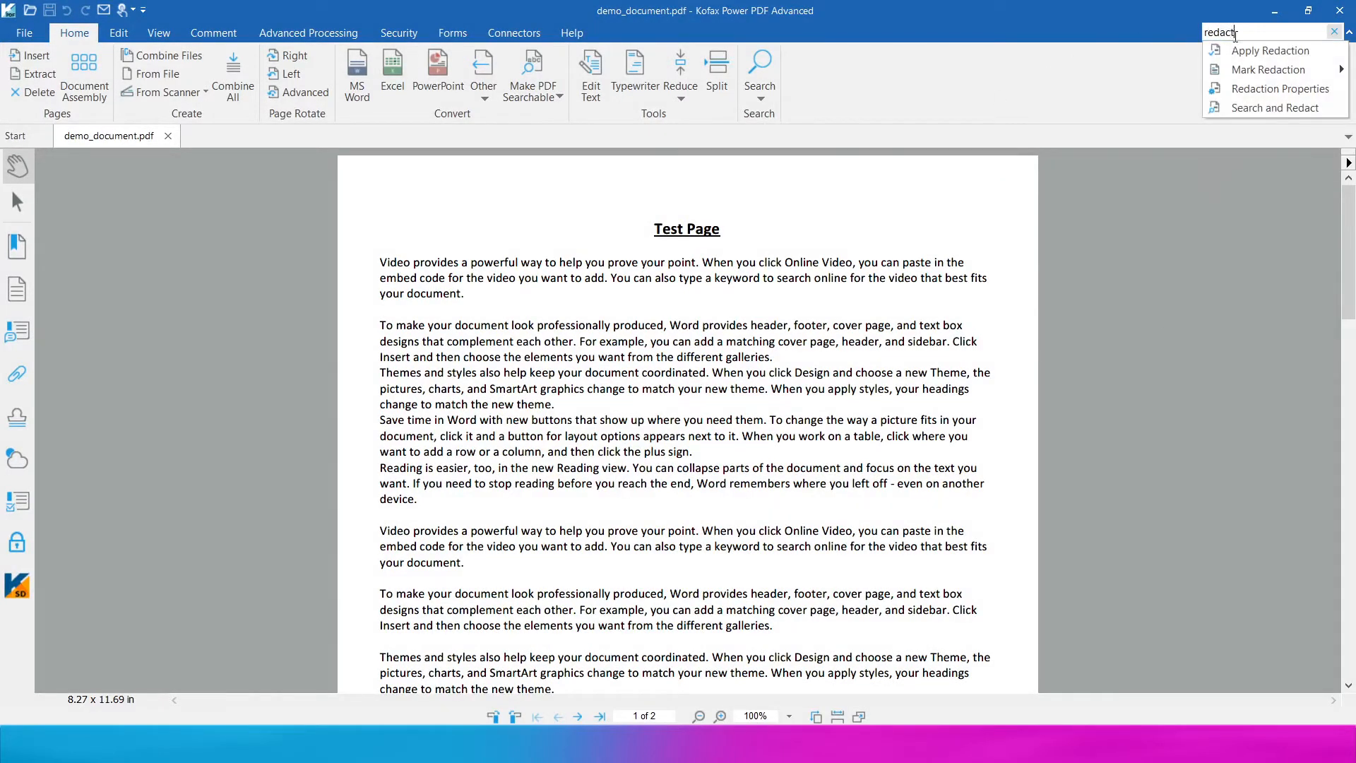
pyautogui.click(1268, 108)
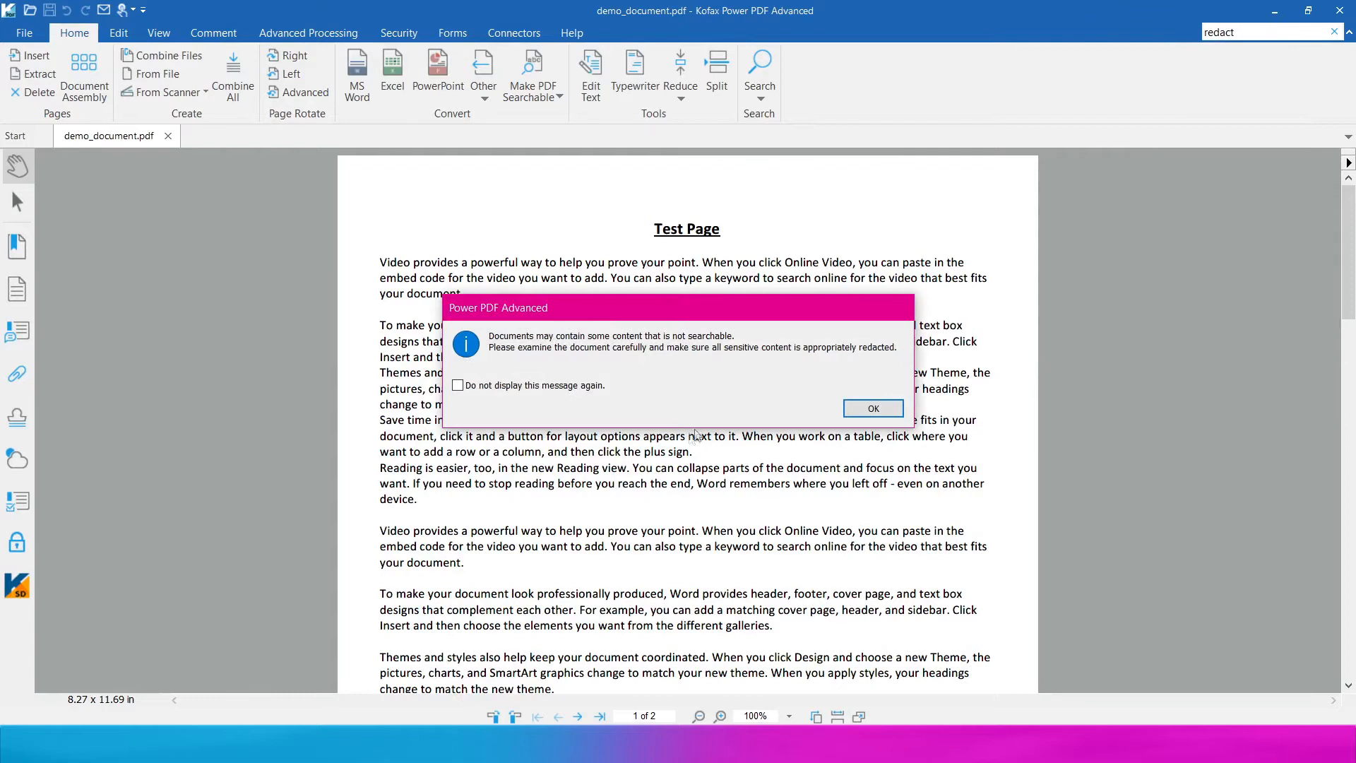
pyautogui.click(869, 407)
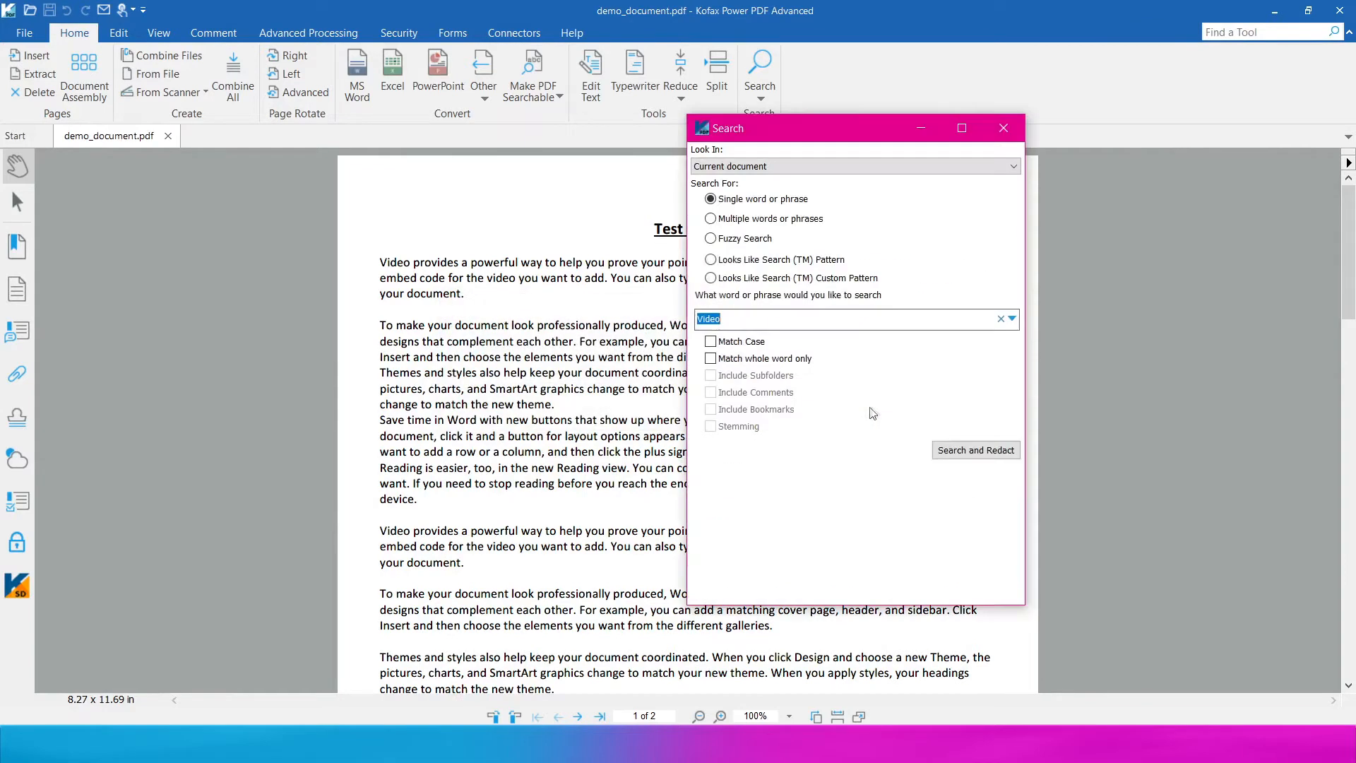
pyautogui.click(750, 168)
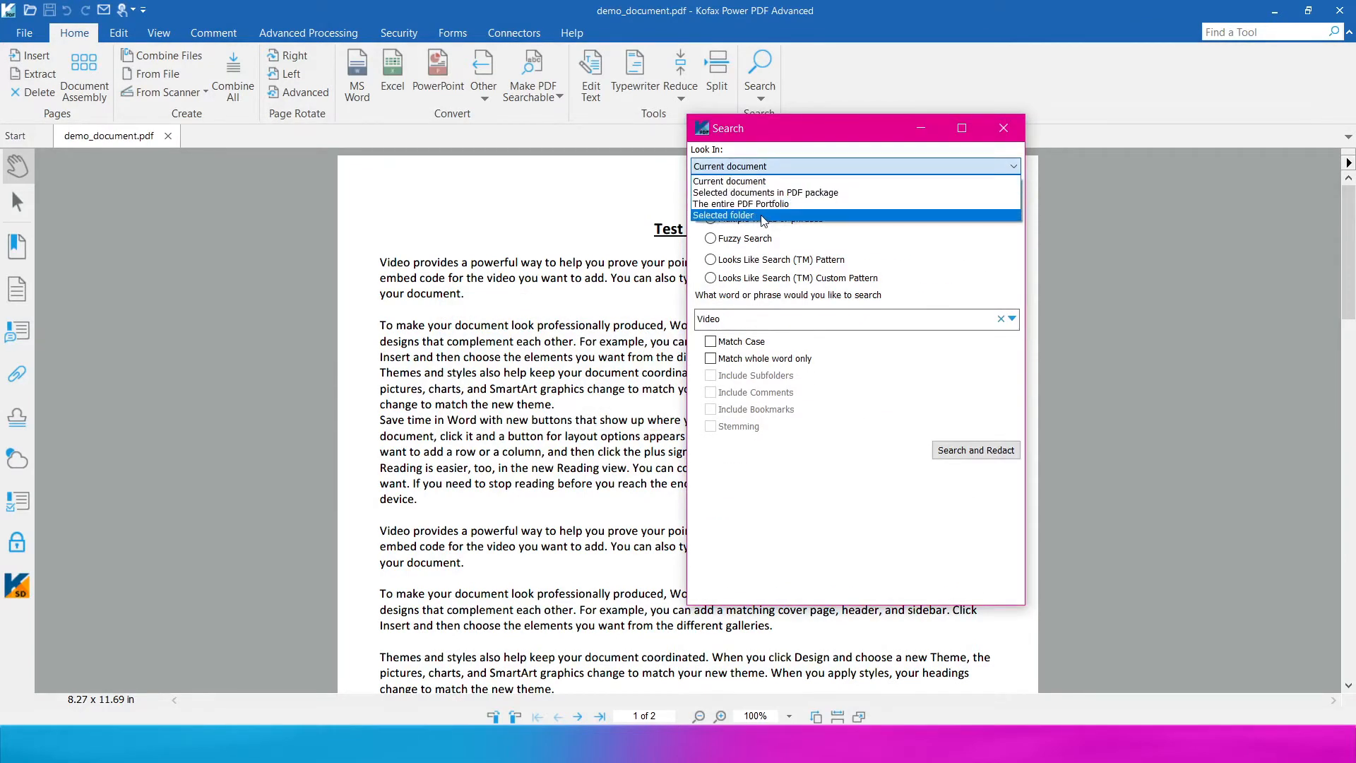
pyautogui.click(892, 438)
# - Find the credit card number with the Credit card numbers pattern and mark it for redaction
pyautogui.click(711, 259)
pyautogui.click(777, 295)
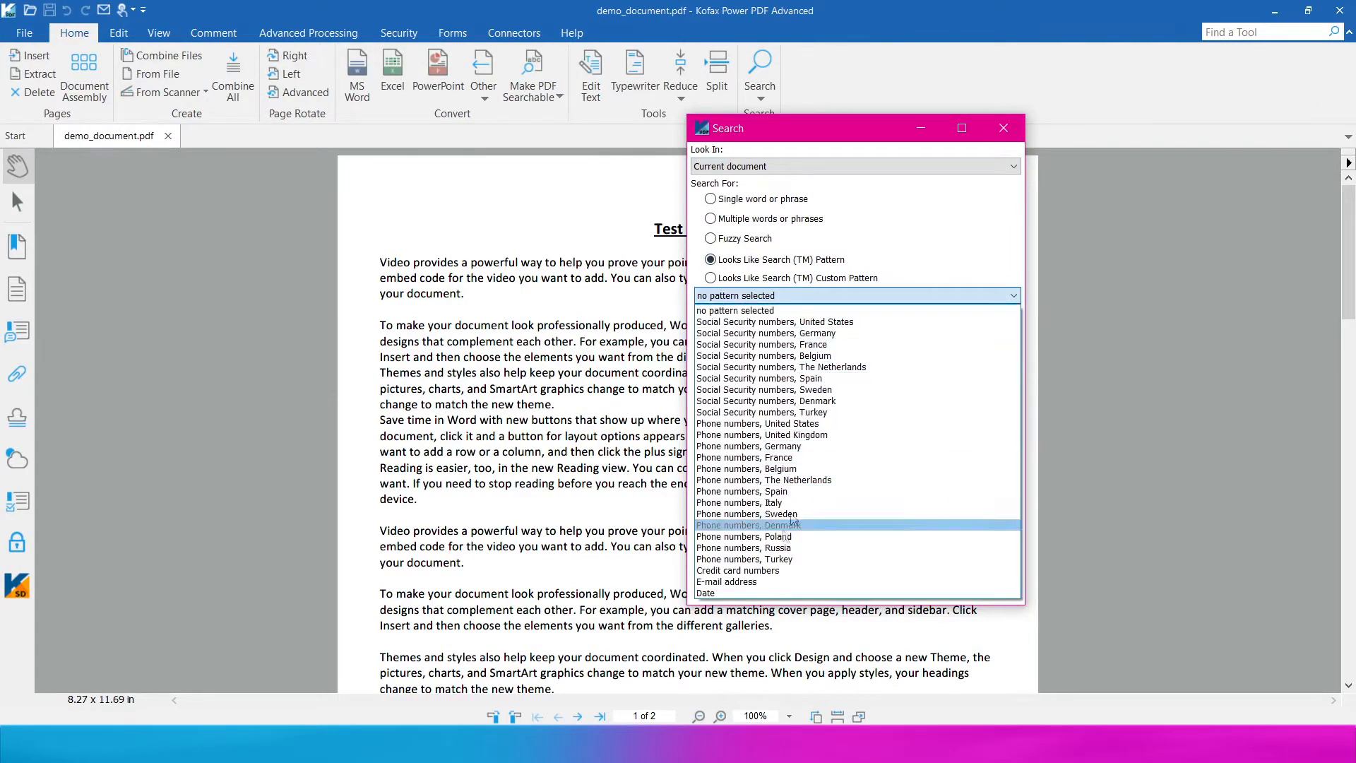
pyautogui.click(753, 570)
pyautogui.click(968, 321)
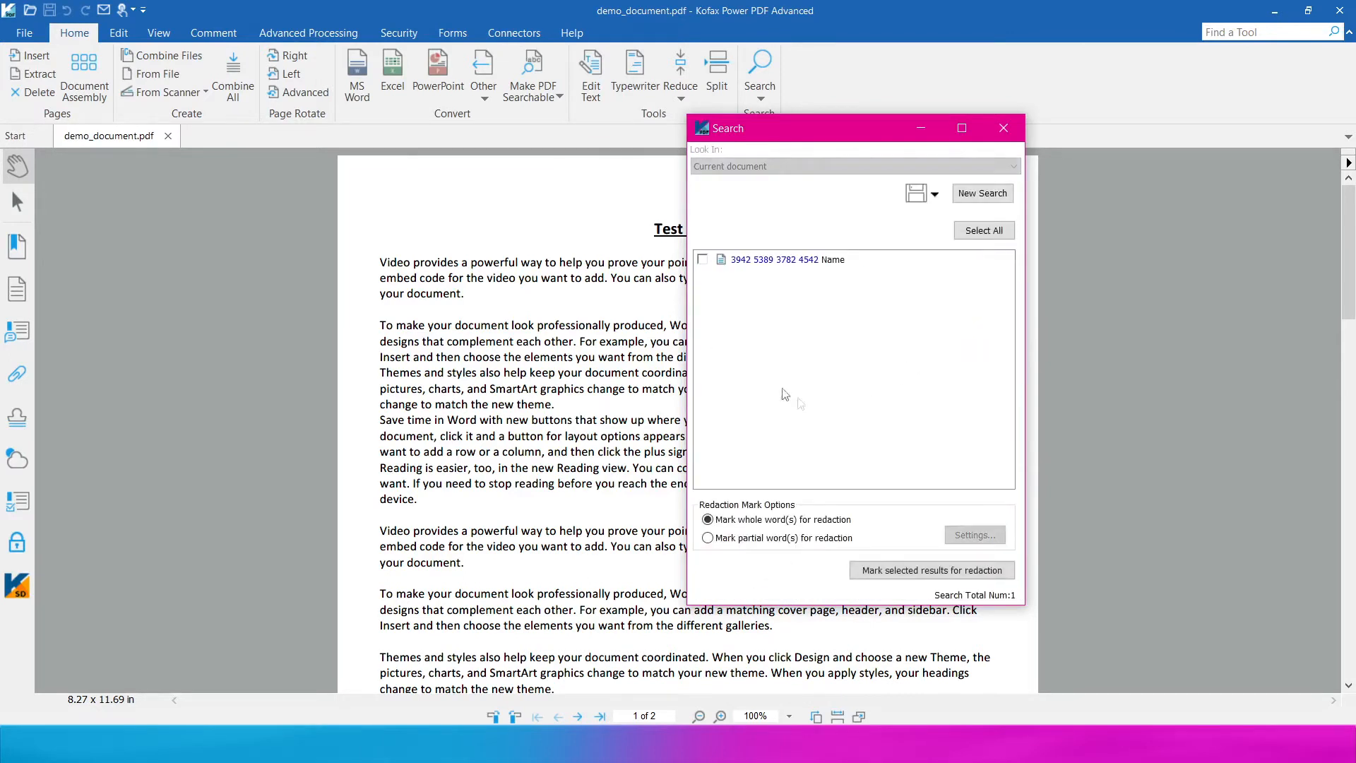
pyautogui.click(703, 259)
pyautogui.click(890, 571)
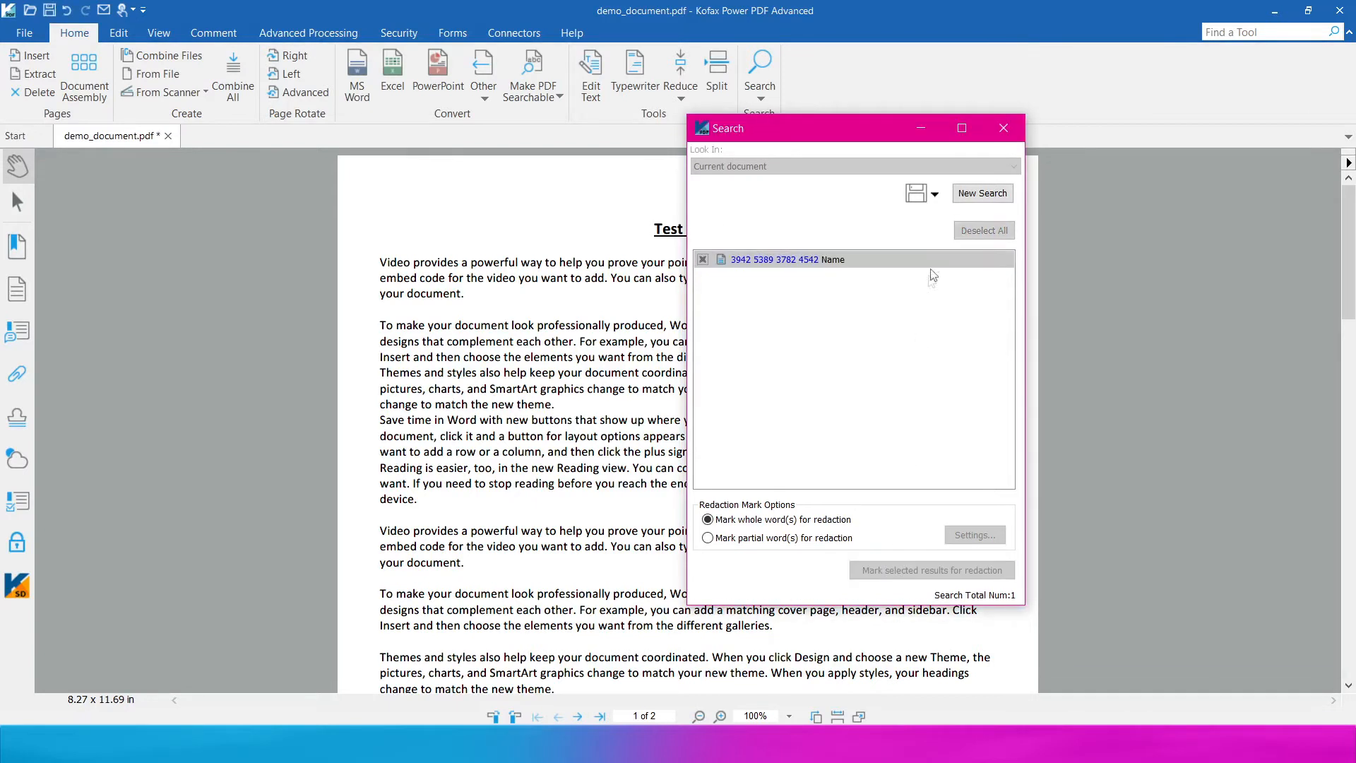
# - Search for 'Video' and mark all 12 results for redaction
pyautogui.click(982, 193)
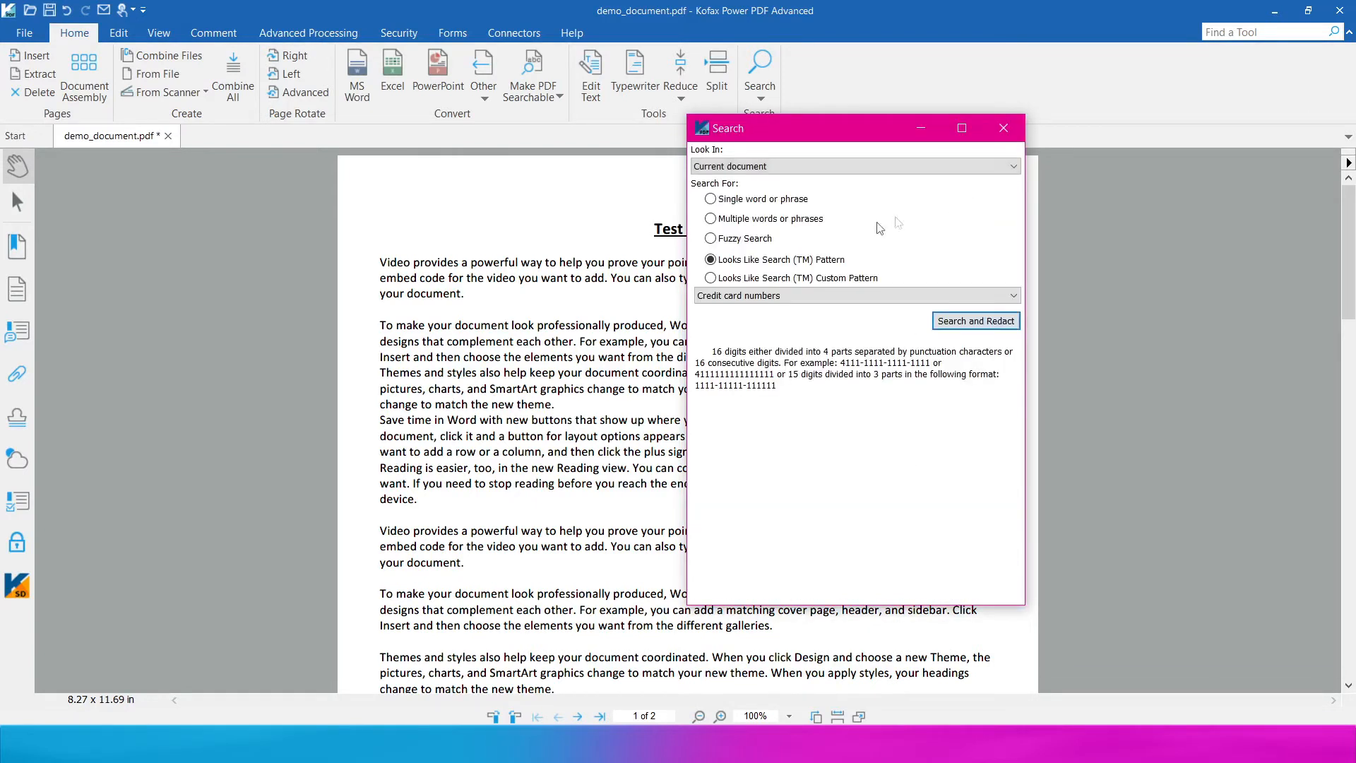
pyautogui.click(712, 200)
pyautogui.click(944, 450)
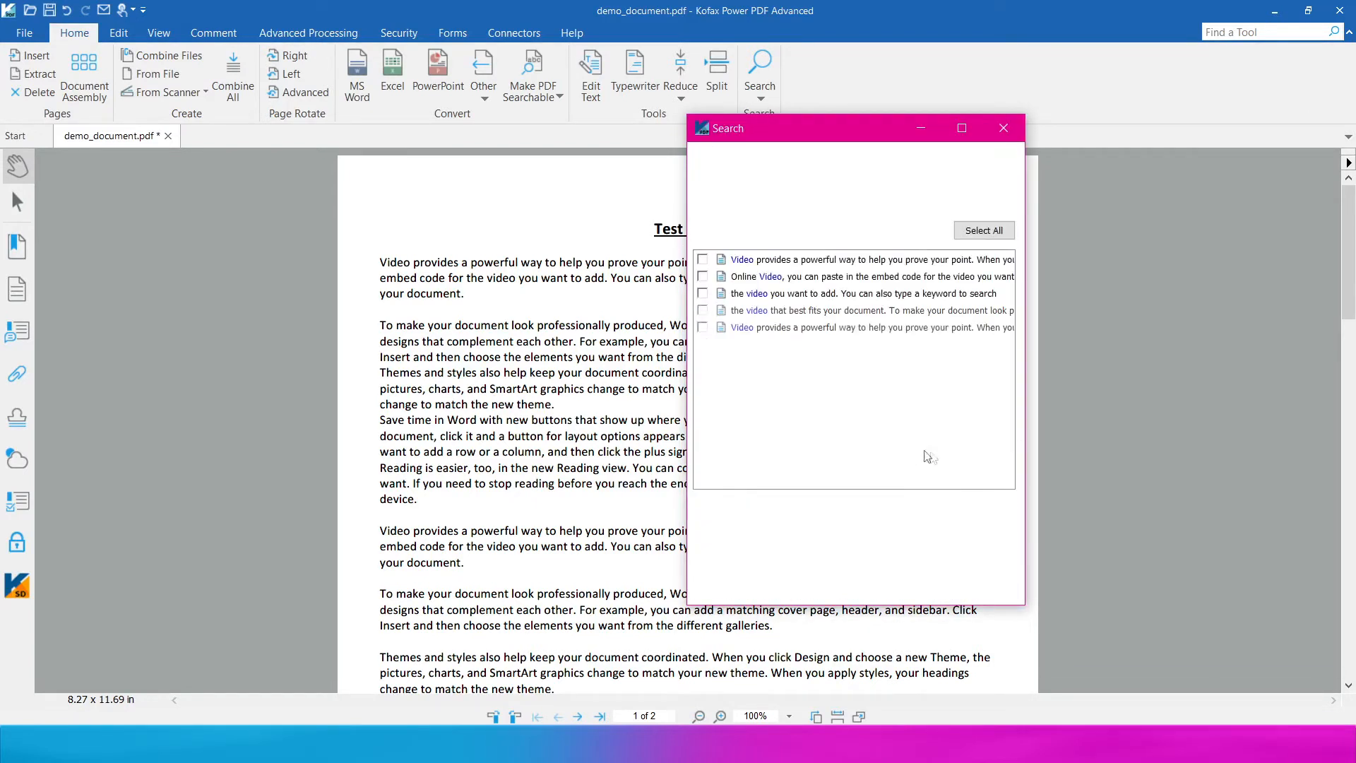
pyautogui.click(983, 230)
pyautogui.click(921, 570)
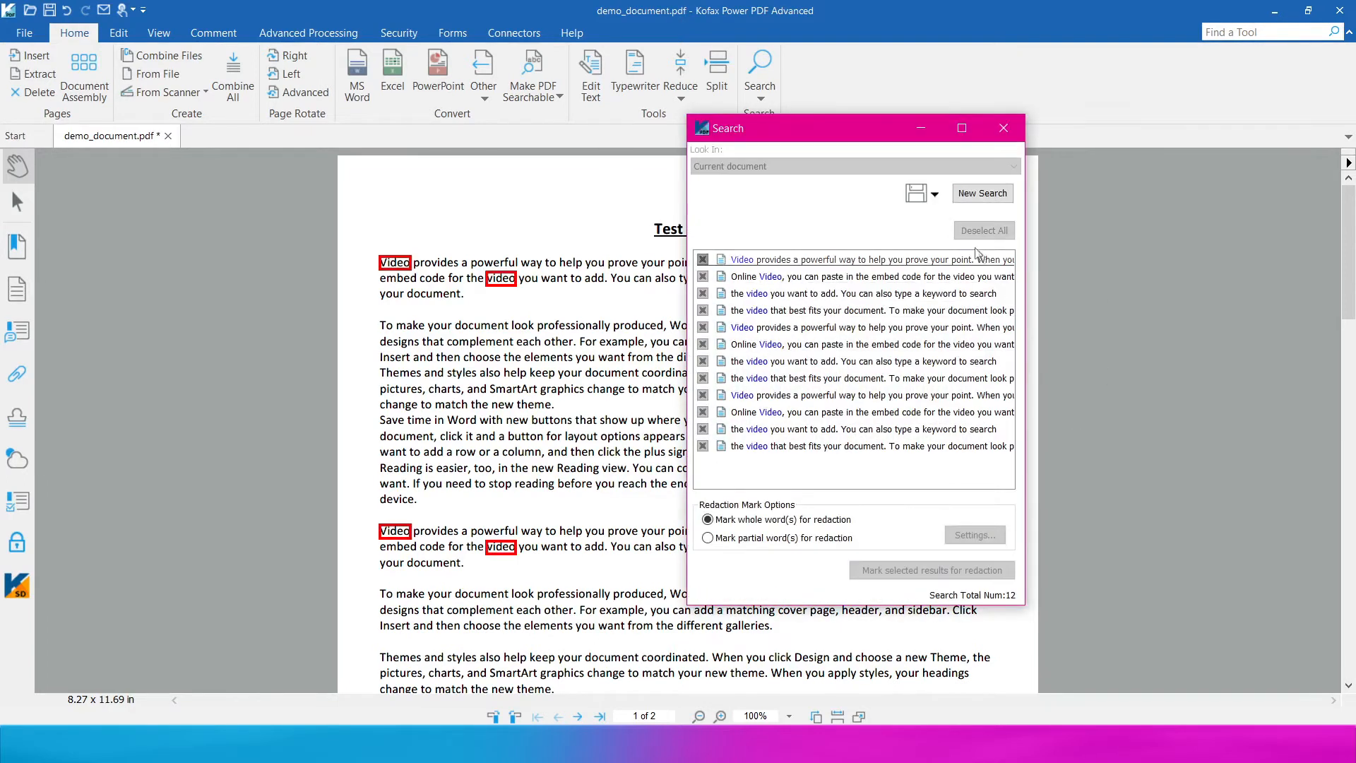
pyautogui.click(1017, 127)
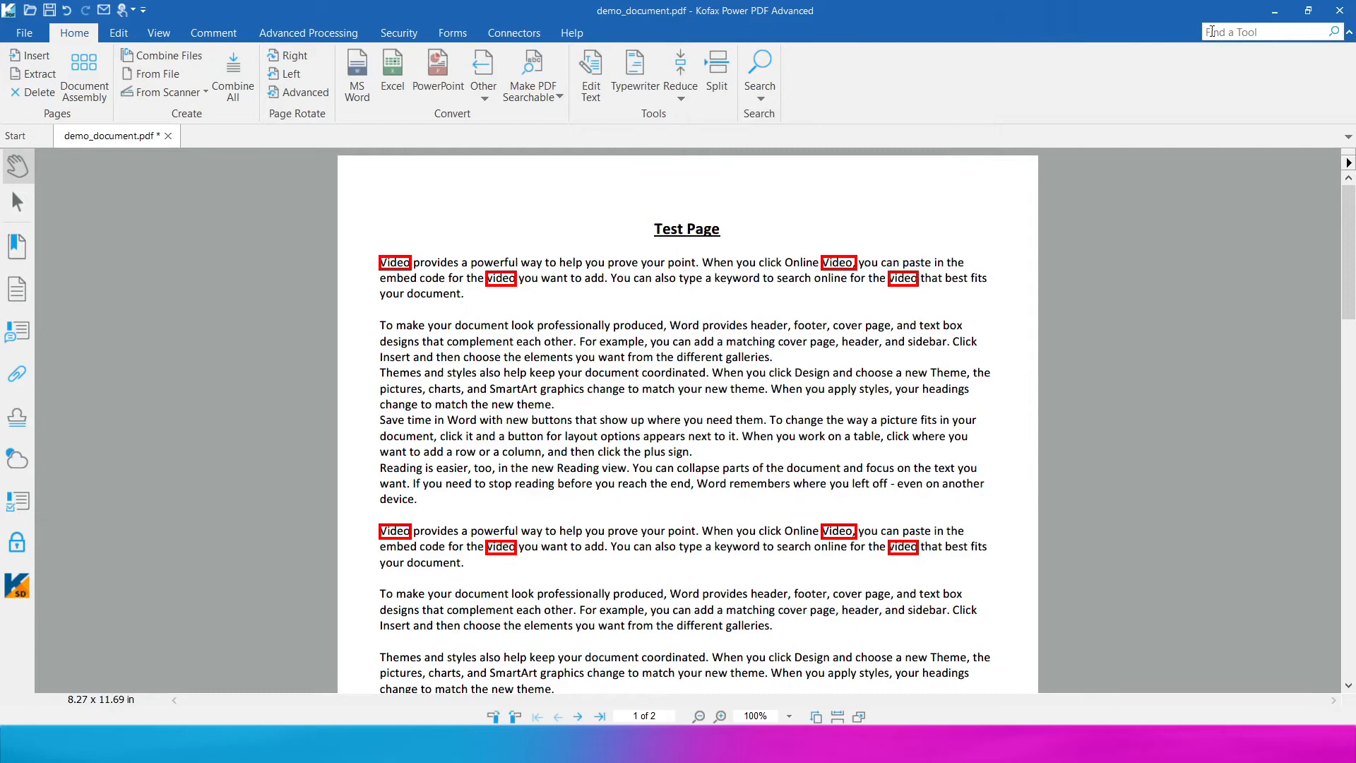
# - Draw a Mark Text and Images redaction rectangle over the face in the contact photo
pyautogui.click(399, 34)
pyautogui.click(36, 86)
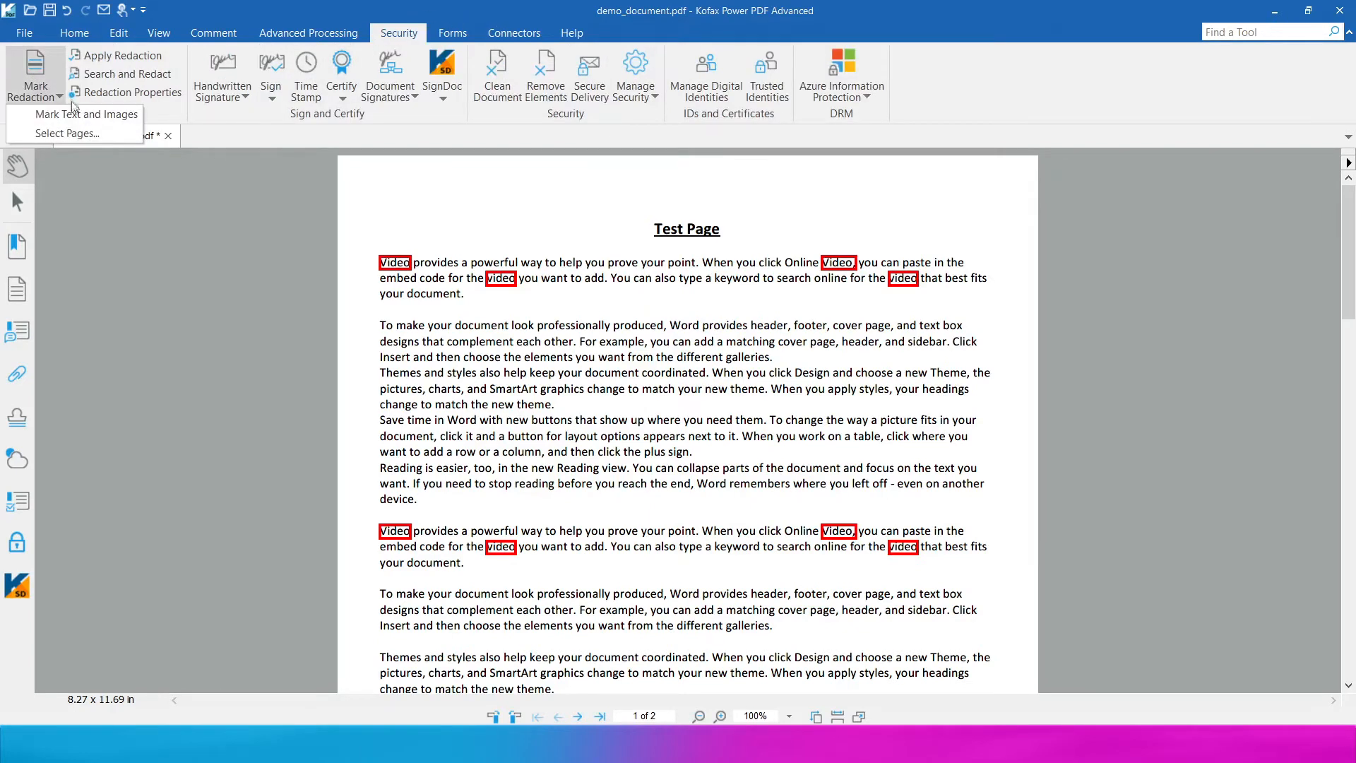
pyautogui.click(80, 113)
pyautogui.scroll(-12, 651, 388)
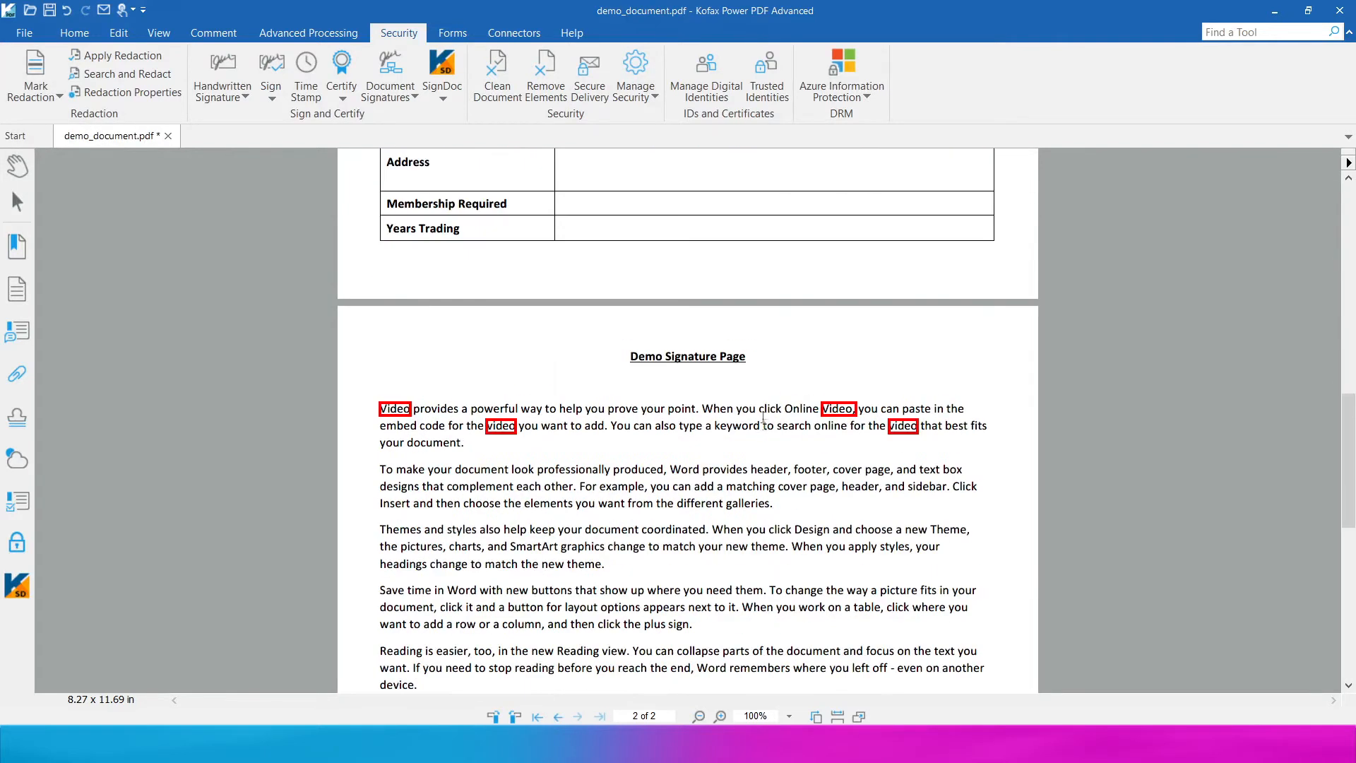
pyautogui.scroll(6, 749, 382)
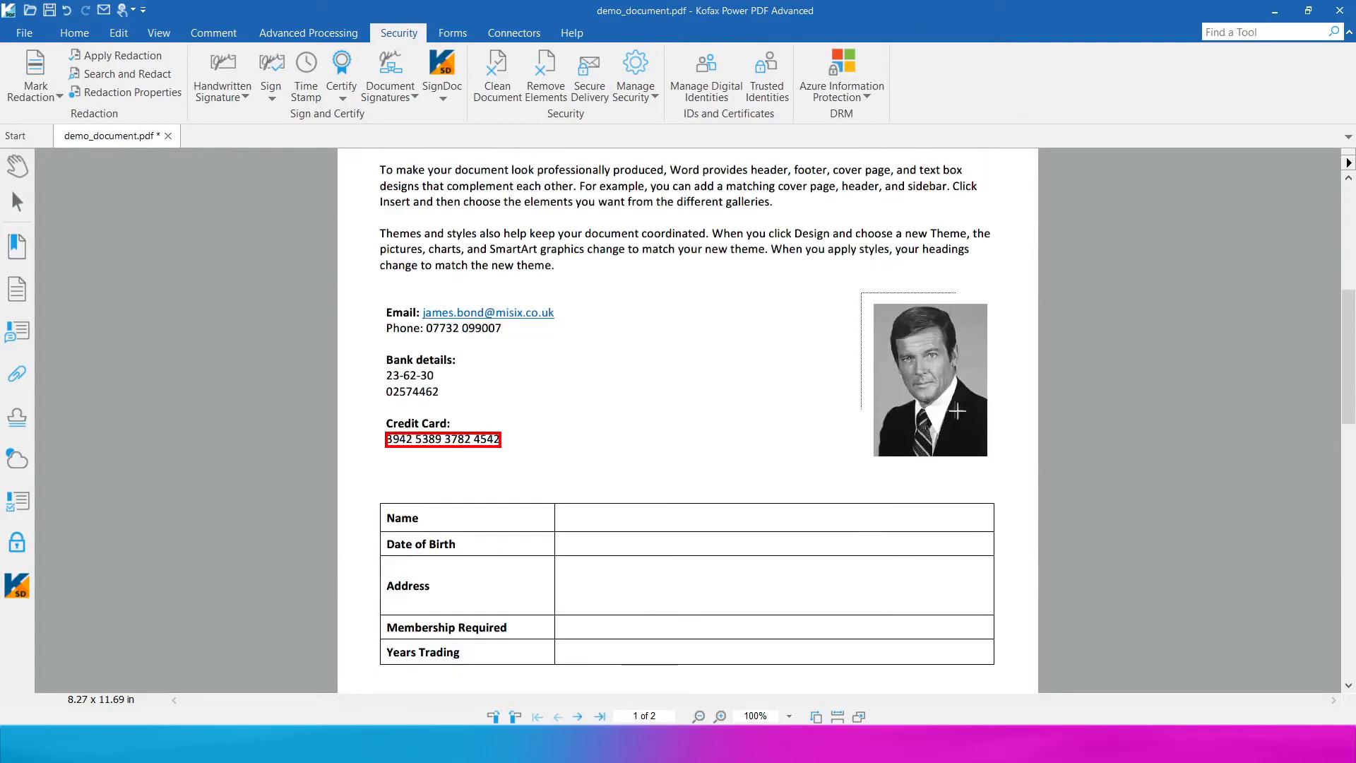
pyautogui.moveTo(862, 294); pyautogui.dragTo(972, 407)
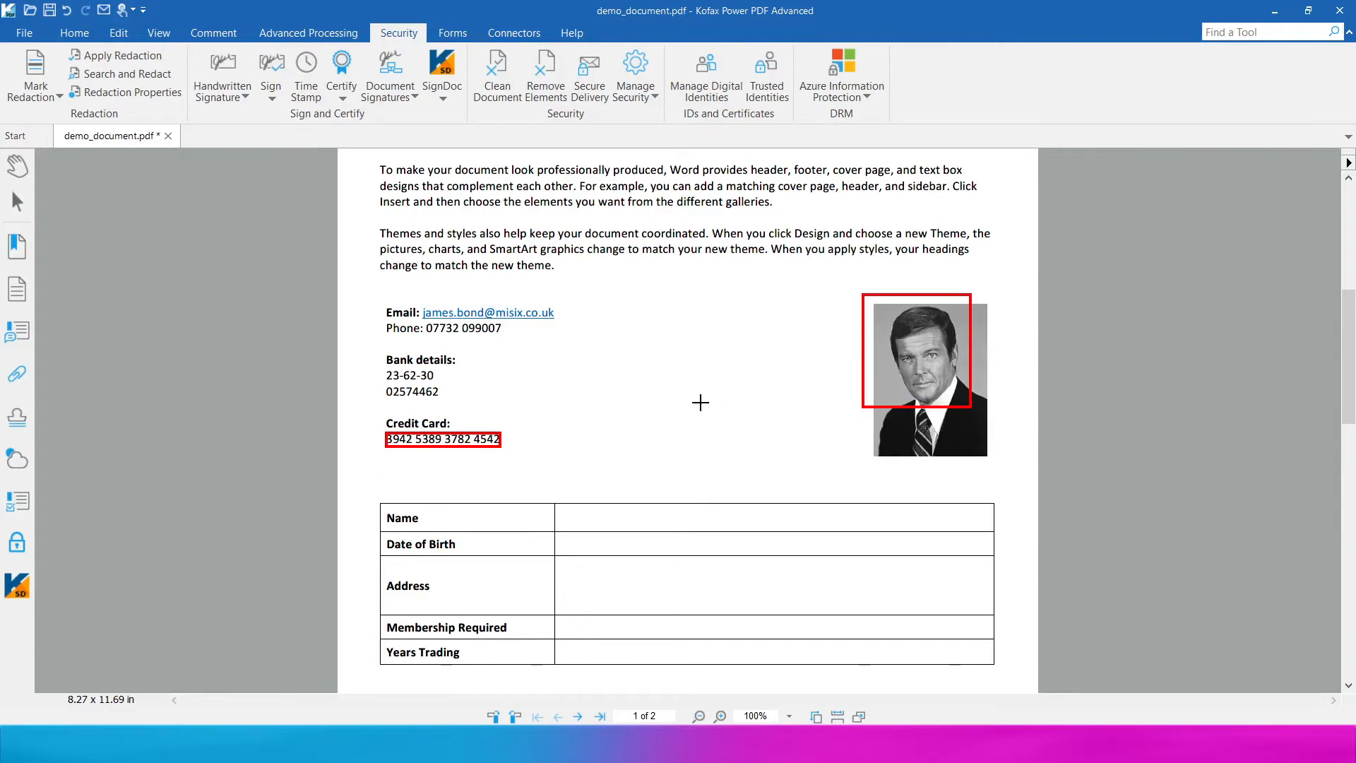
pyautogui.scroll(6, 700, 402)
pyautogui.scroll(-5, 700, 403)
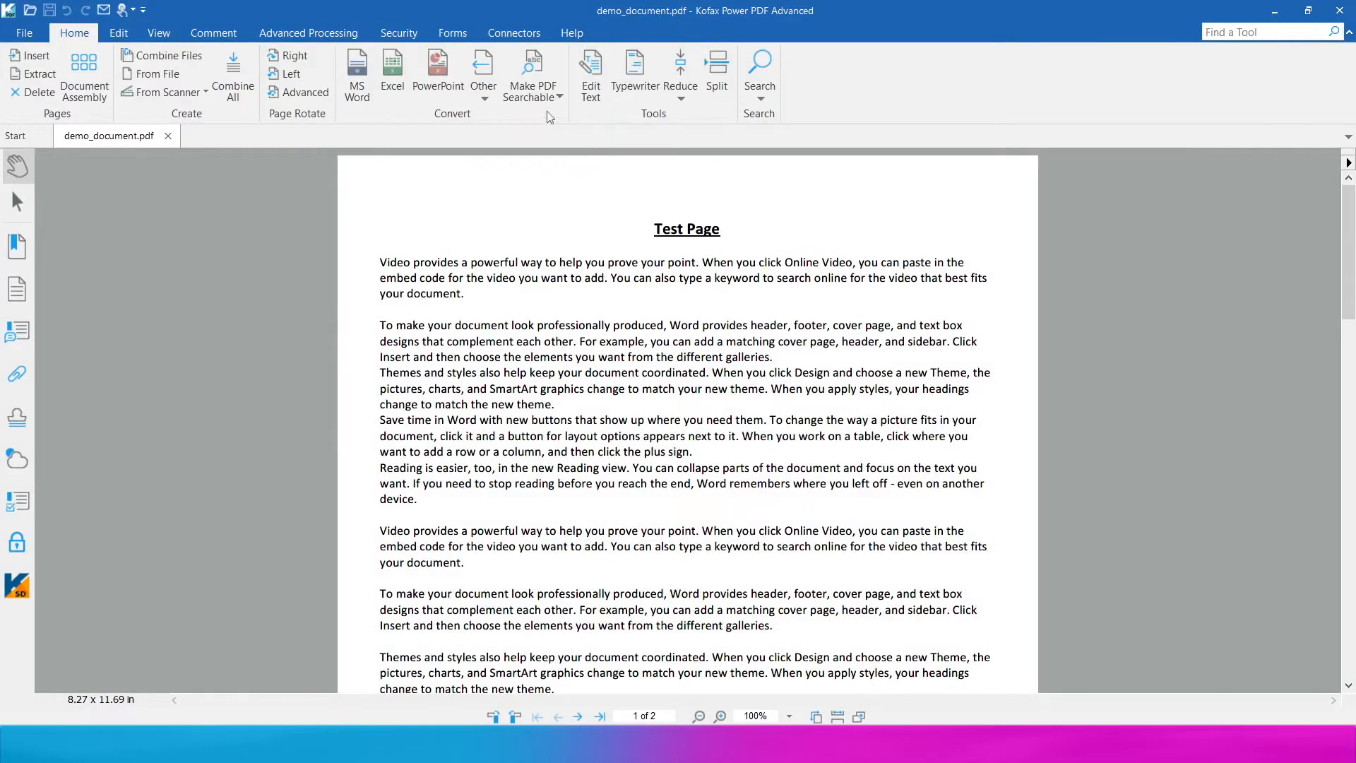
pyautogui.click(503, 31)
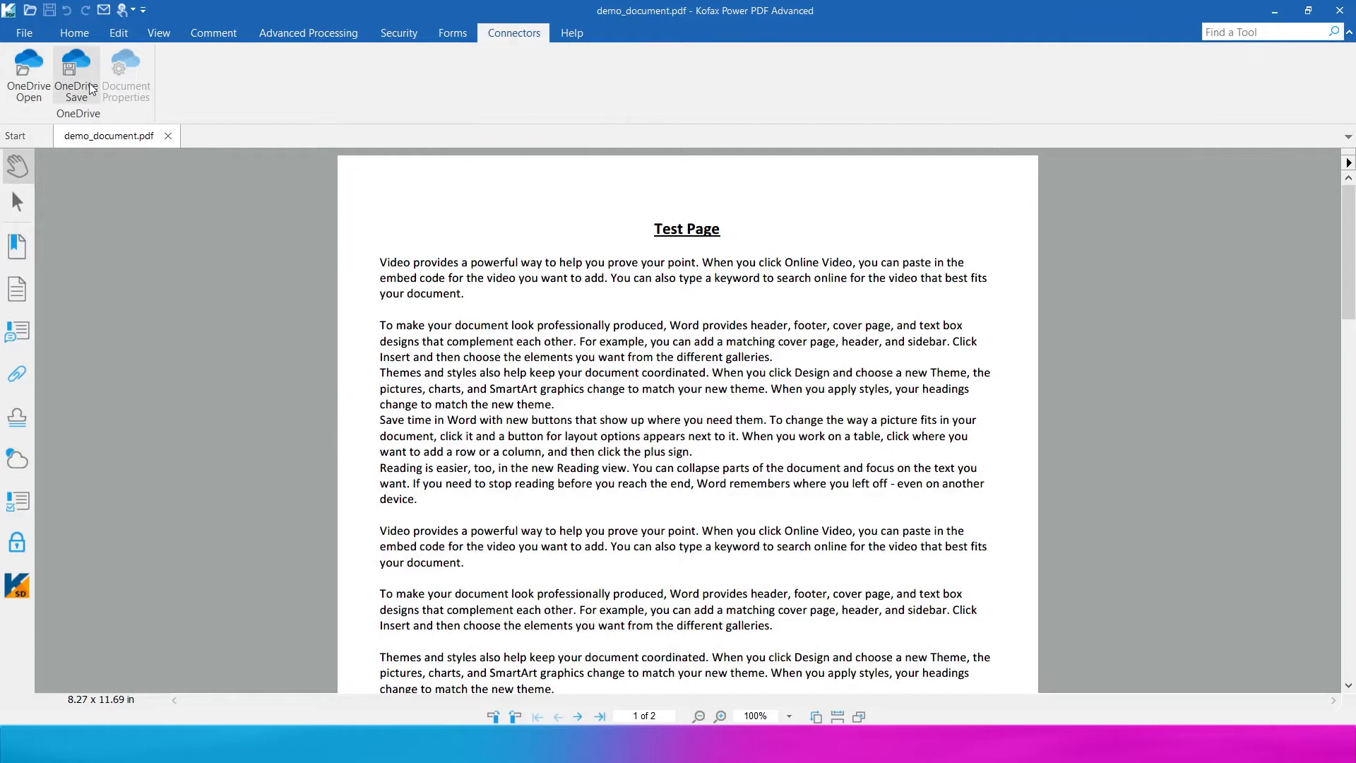
pyautogui.click(77, 74)
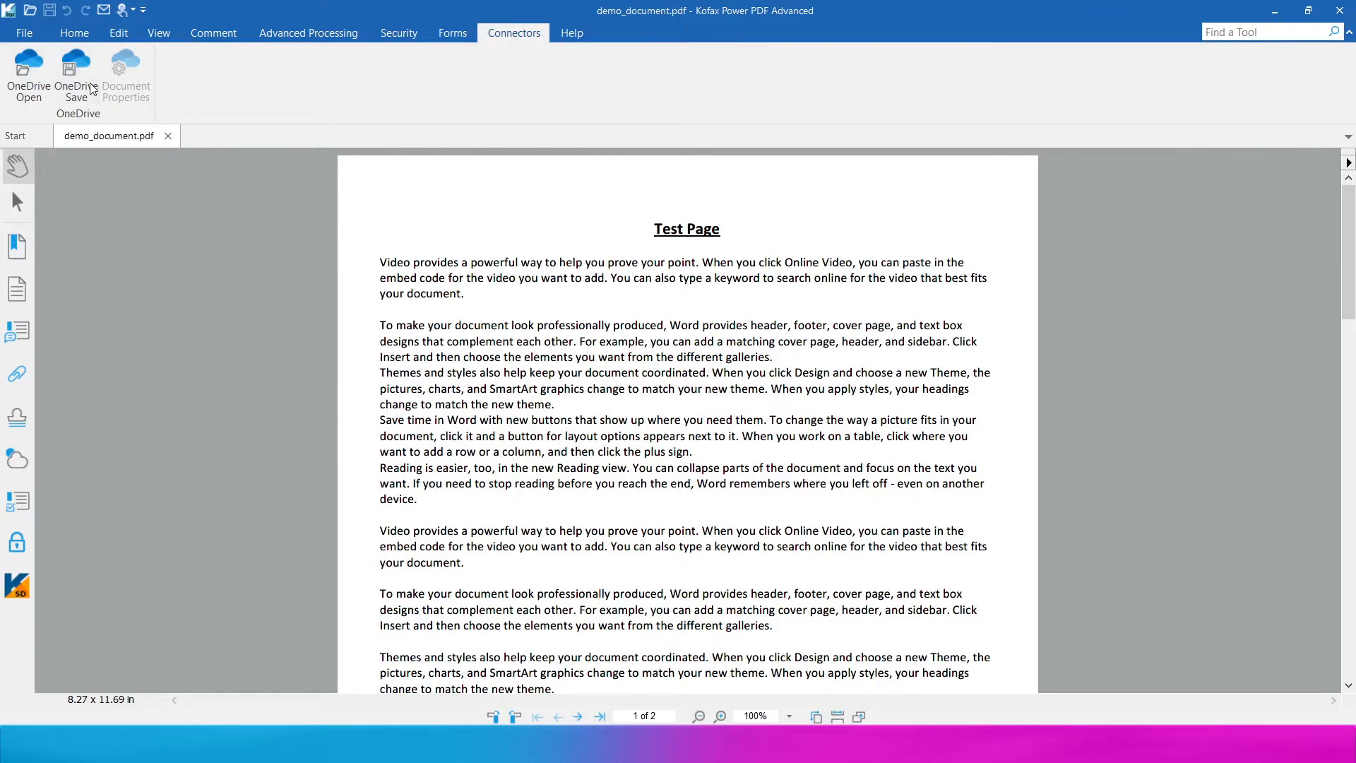
pyautogui.click(569, 414)
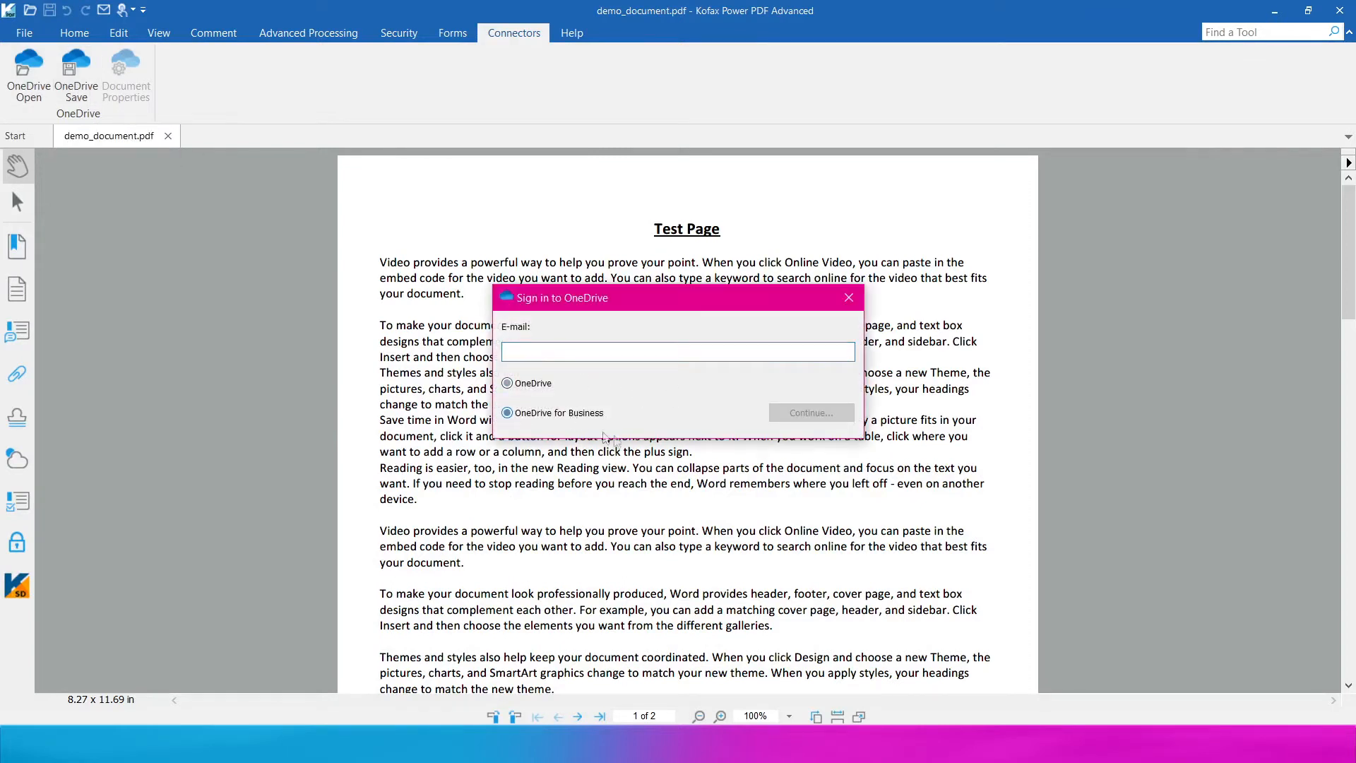
pyautogui.click(849, 298)
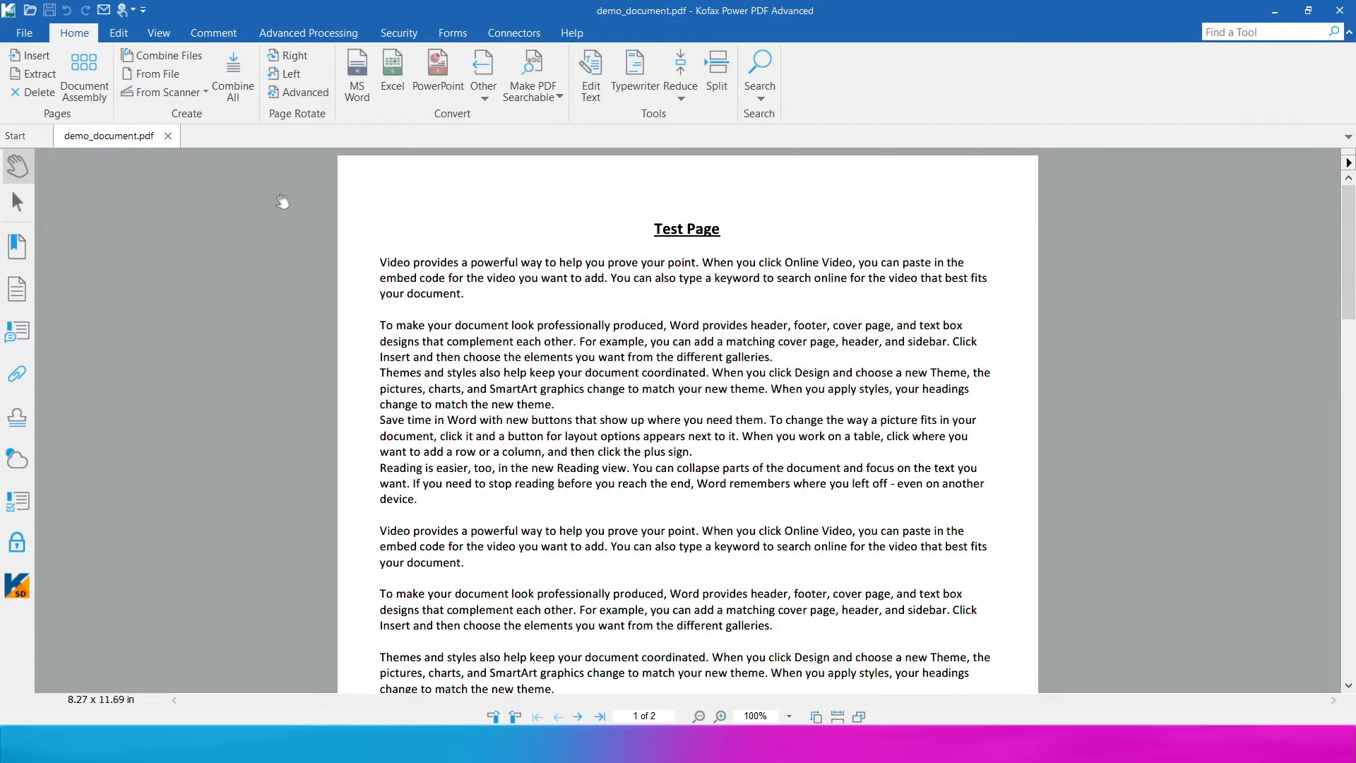
pyautogui.click(452, 33)
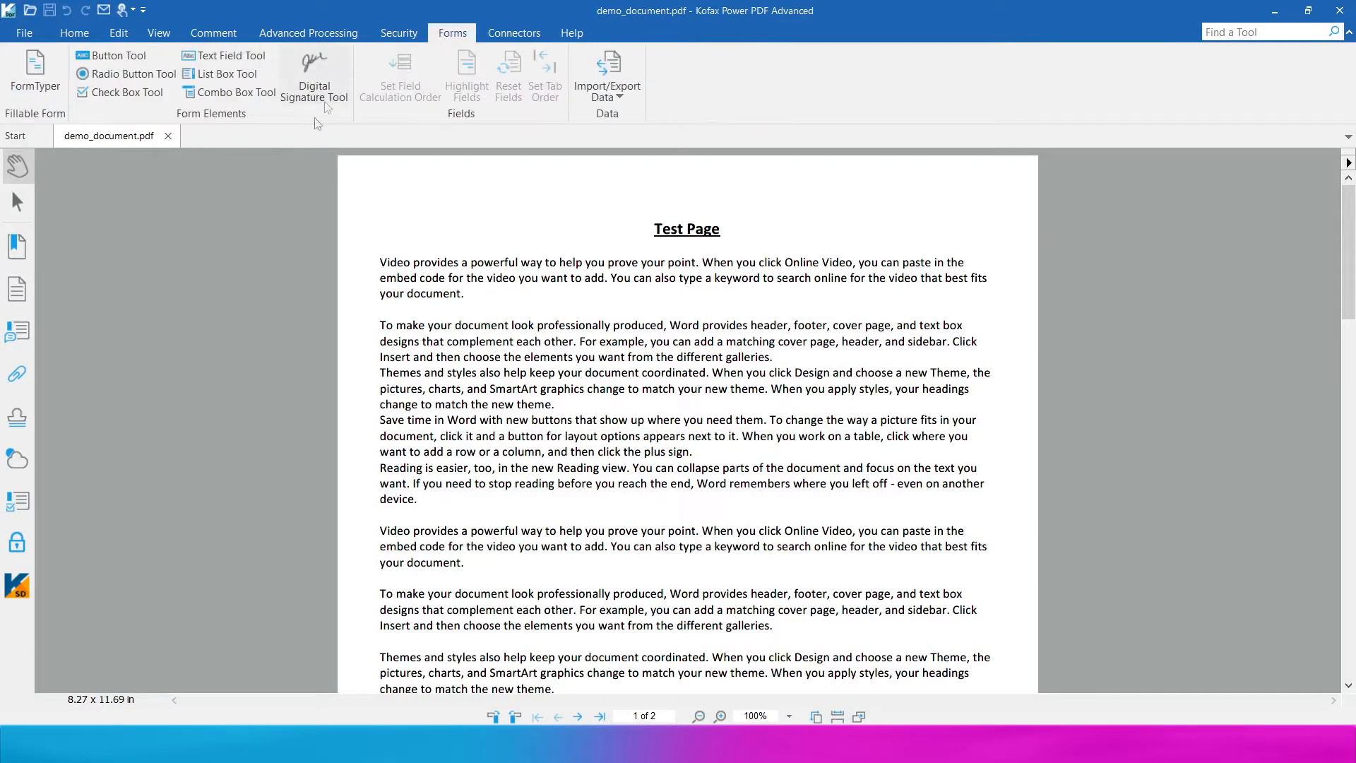
# - Run FormTyper to auto-create form fields from the document's tables
pyautogui.scroll(-10, 475, 387)
pyautogui.scroll(1, 494, 364)
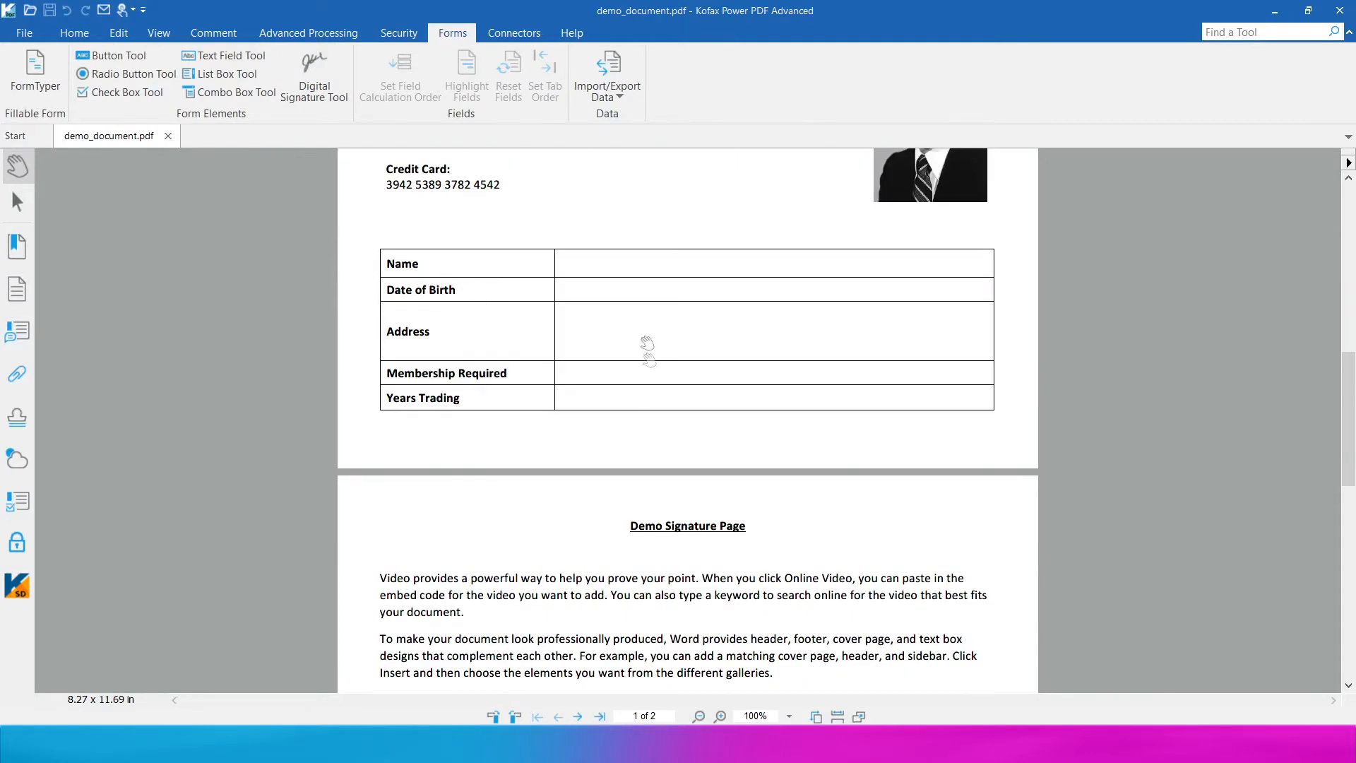
pyautogui.scroll(-8, 618, 361)
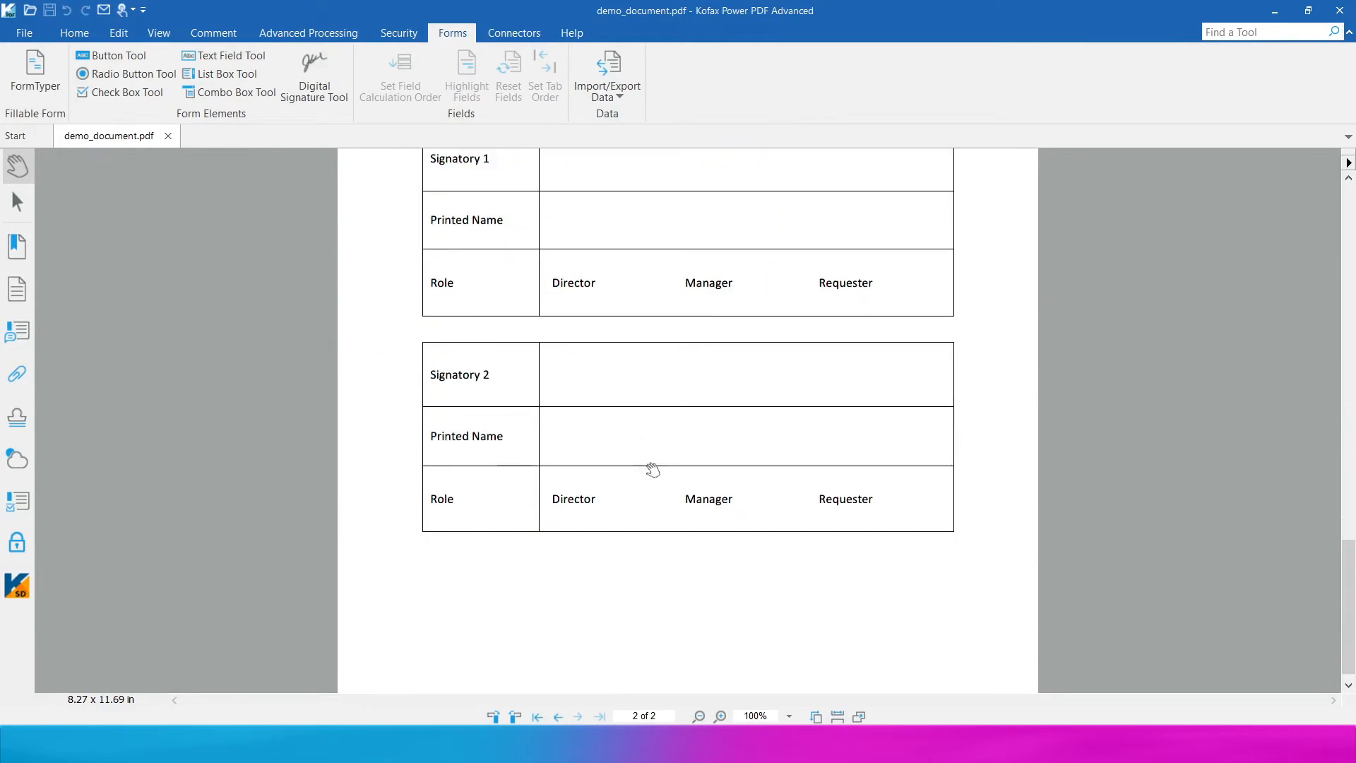
pyautogui.scroll(10, 647, 452)
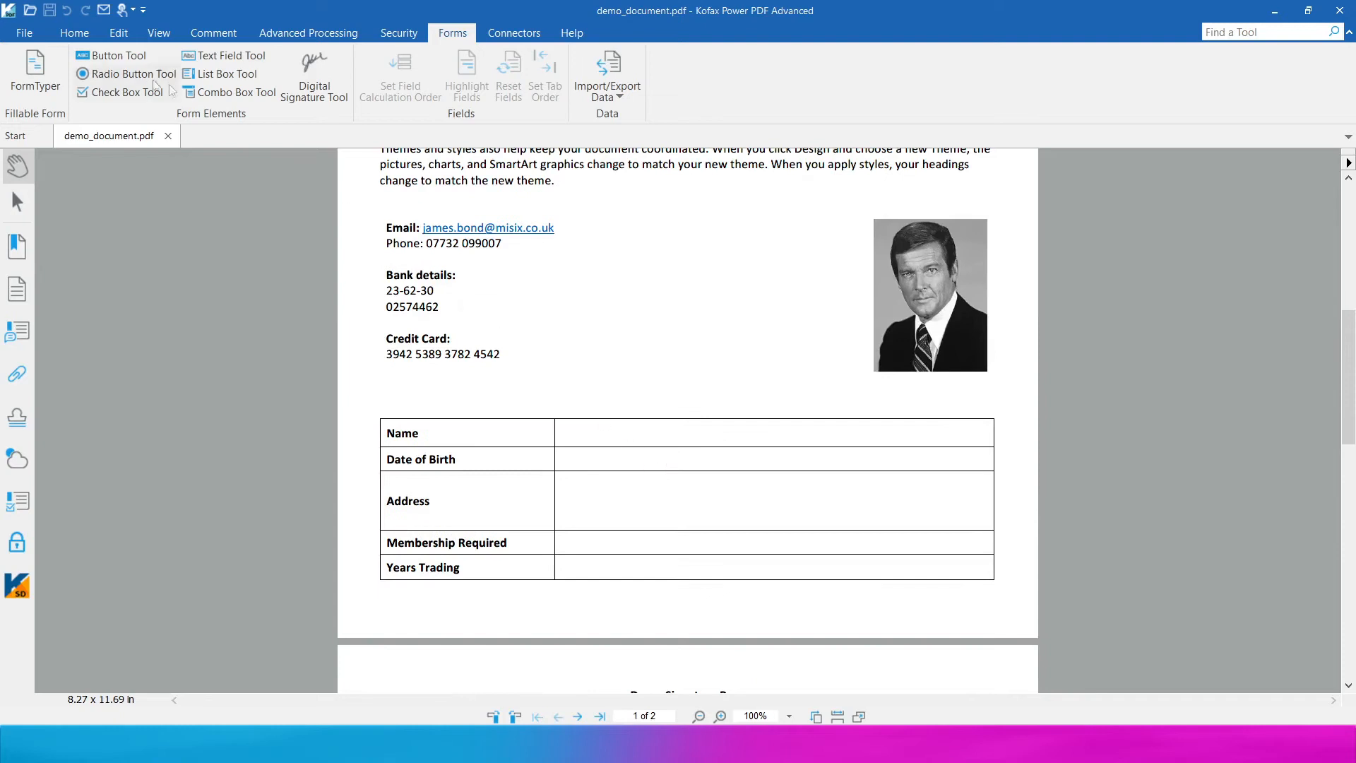
pyautogui.click(36, 71)
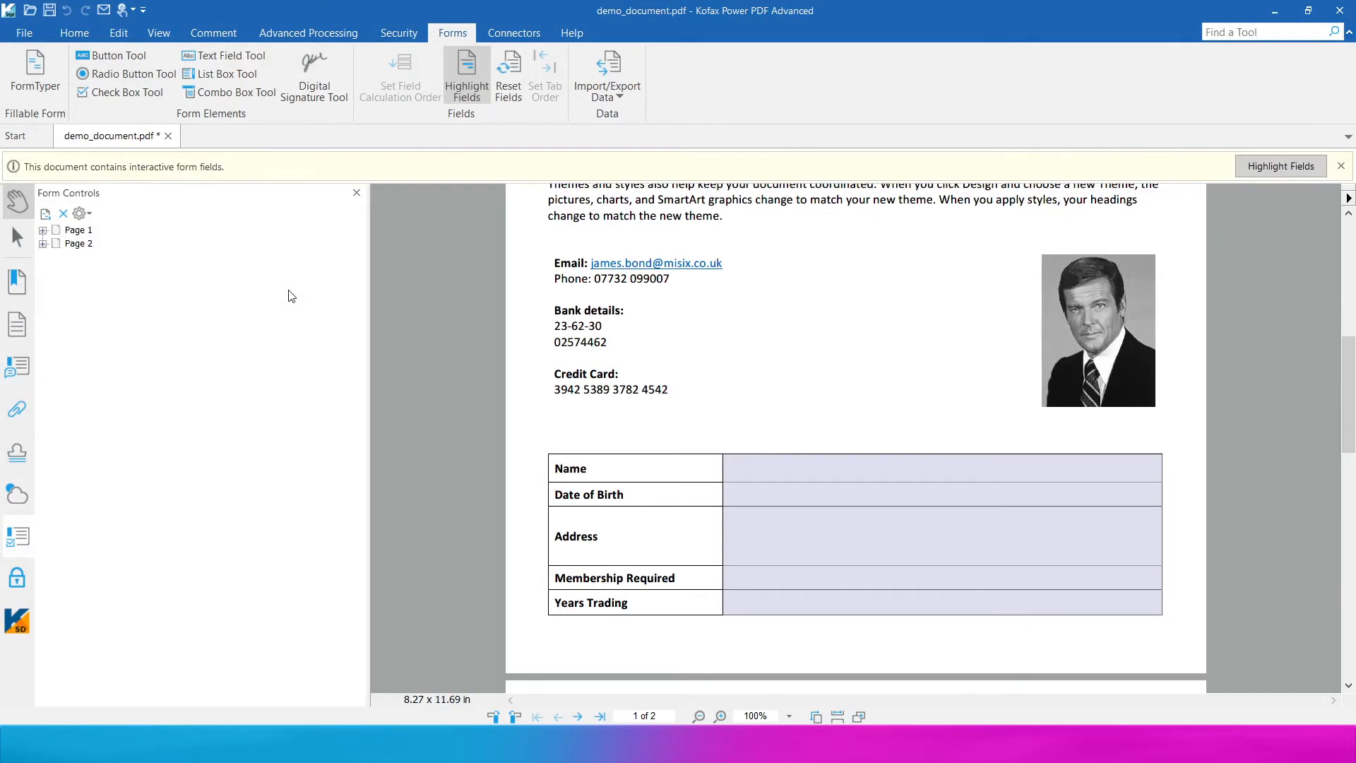
# - Expand the Page 1 and Page 2 field lists and select Date of Birth with the Text Field Tool
pyautogui.click(42, 230)
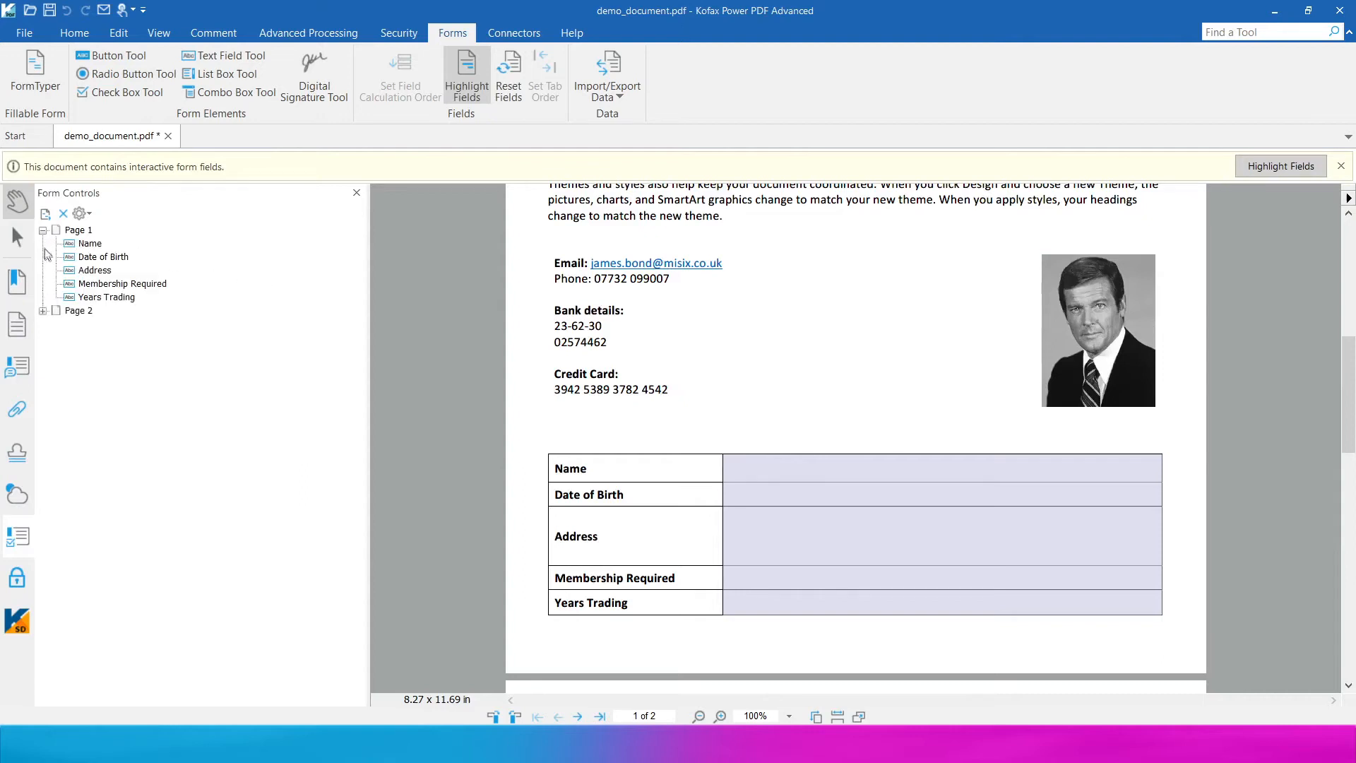
pyautogui.click(43, 310)
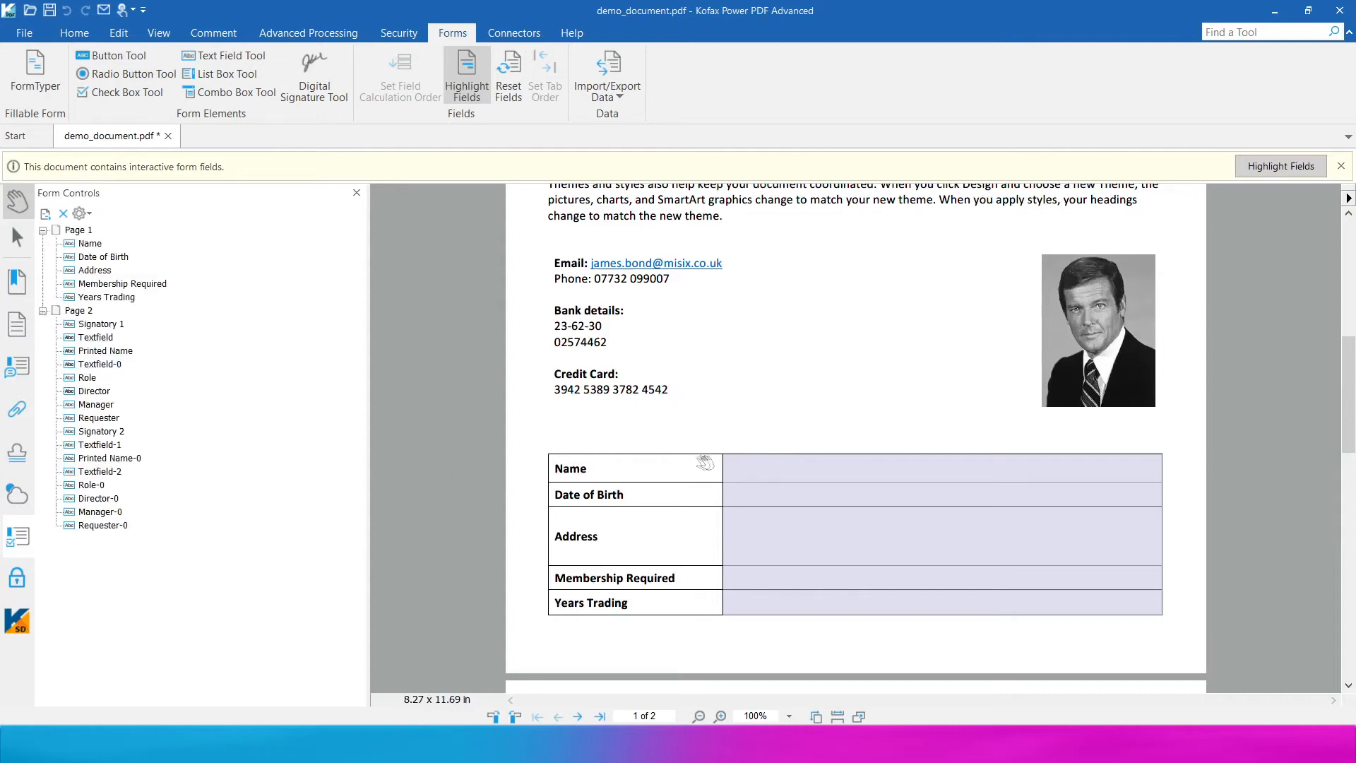
pyautogui.scroll(-2, 734, 455)
pyautogui.click(224, 56)
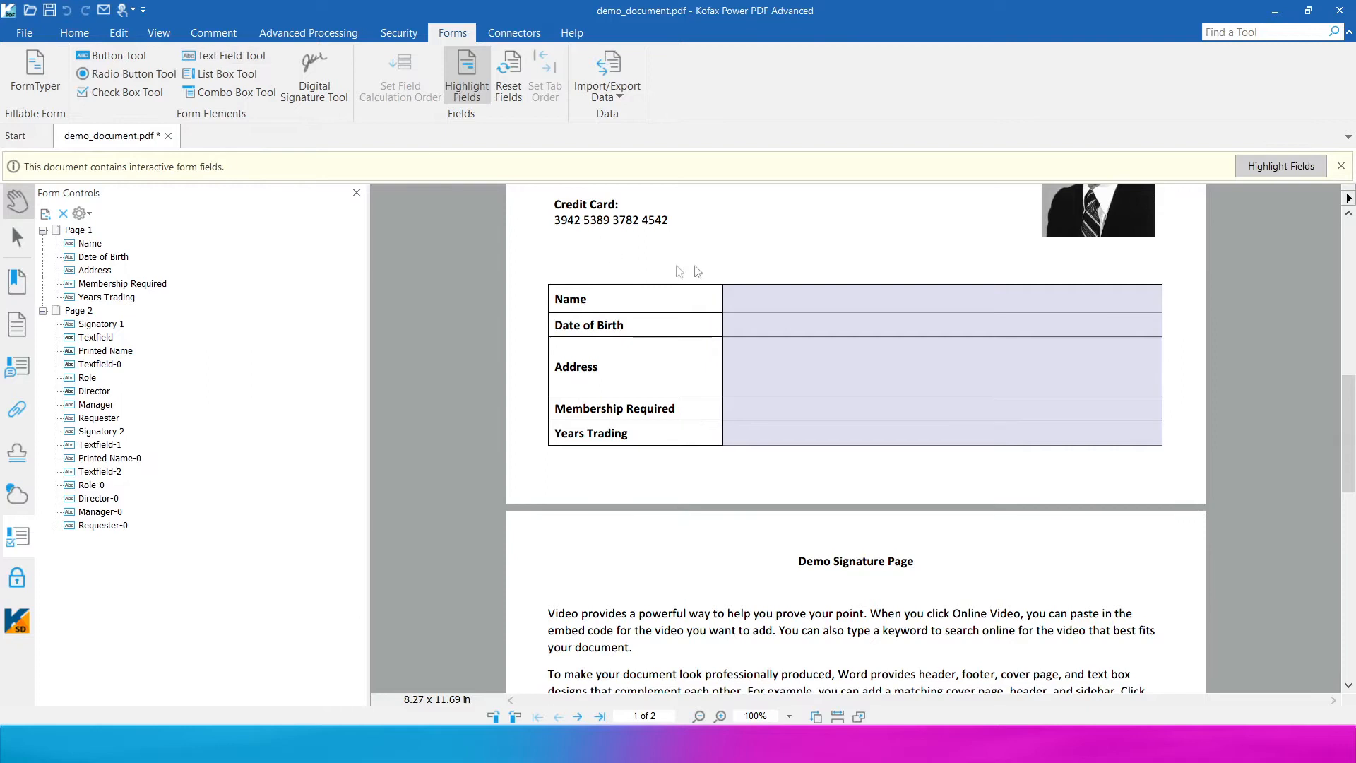
pyautogui.click(758, 324)
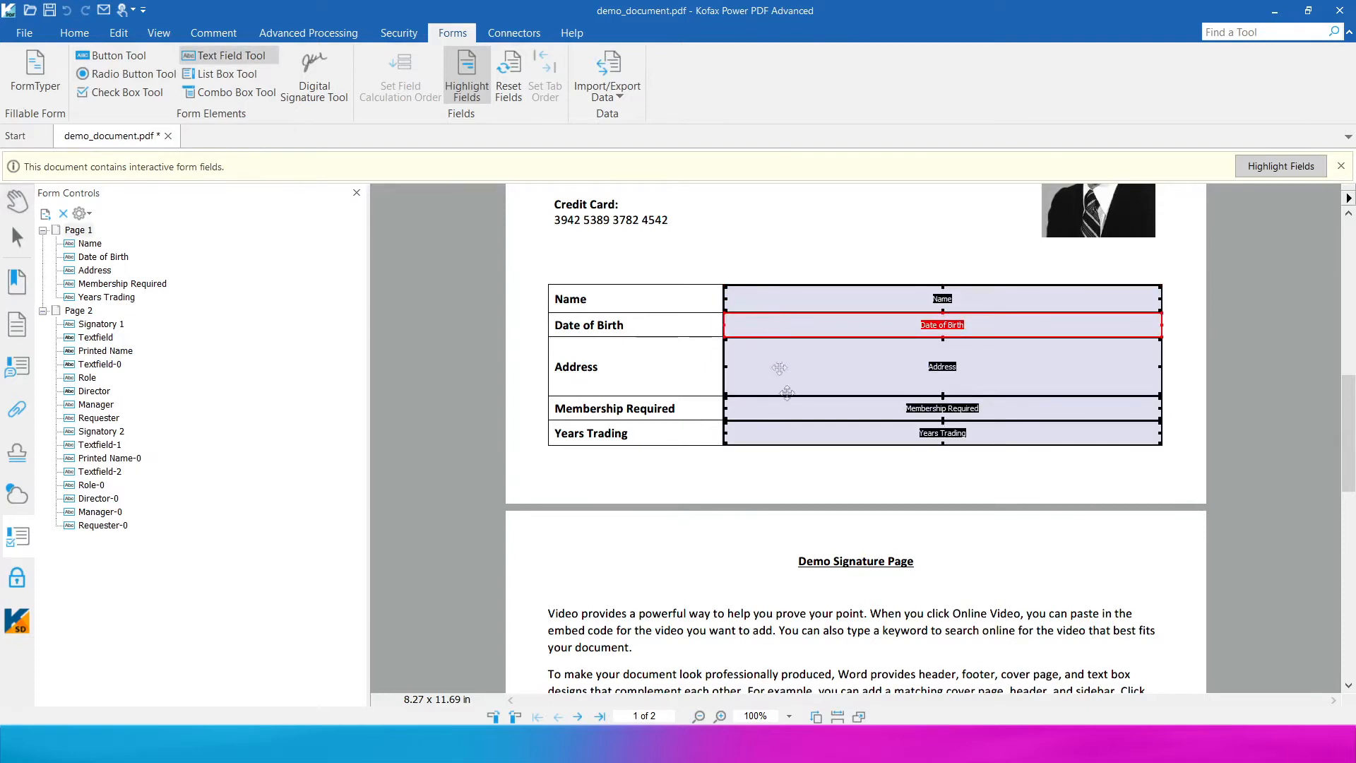
# - Format the Date of Birth field as a date using the m/d/yy format
pyautogui.rightClick(775, 325)
pyautogui.click(828, 504)
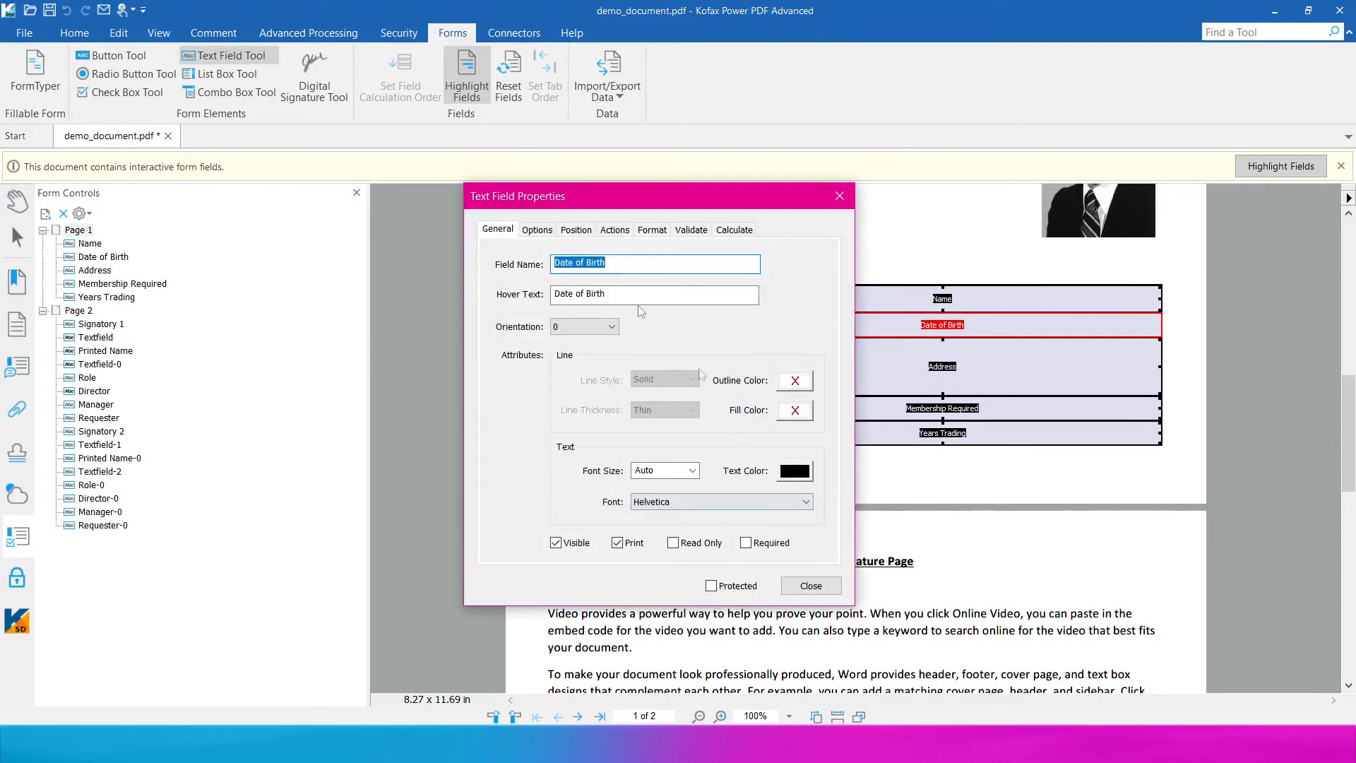
pyautogui.click(649, 230)
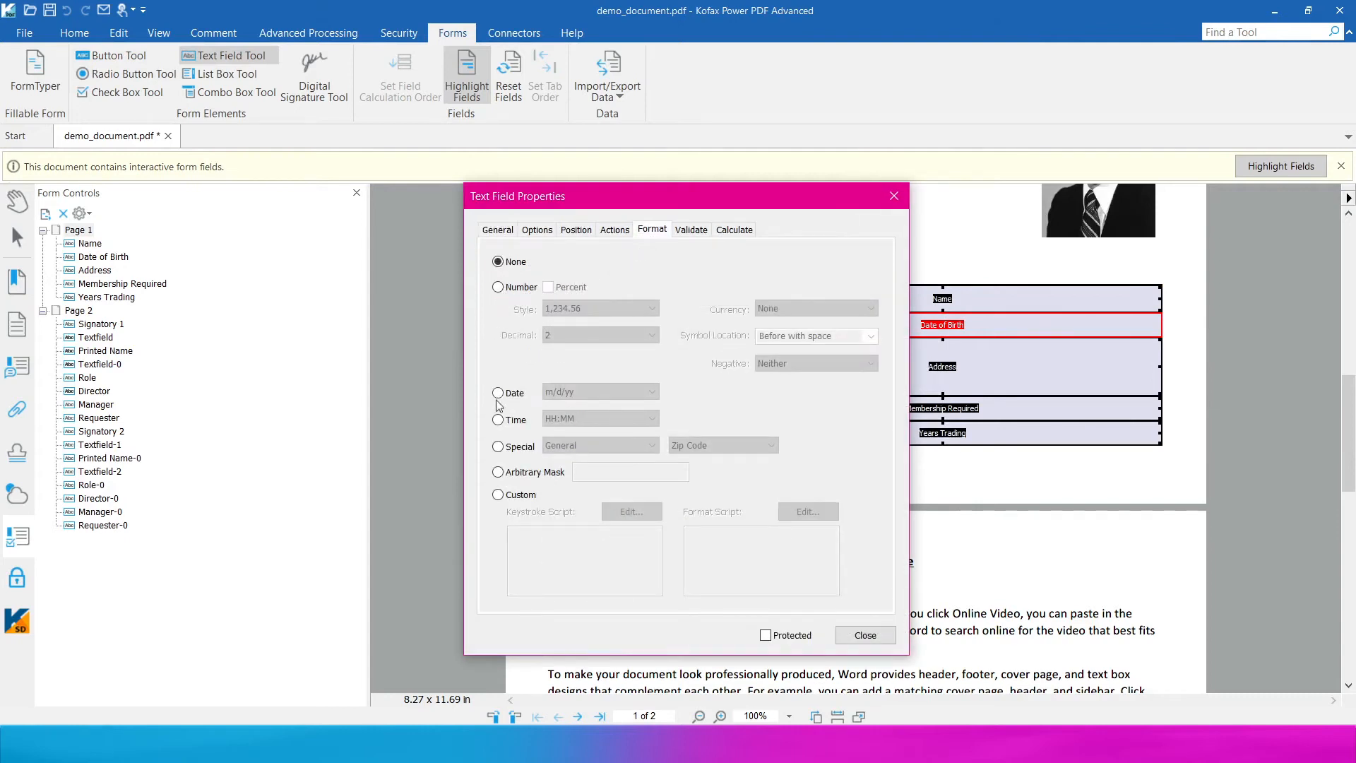
pyautogui.click(498, 393)
pyautogui.click(586, 396)
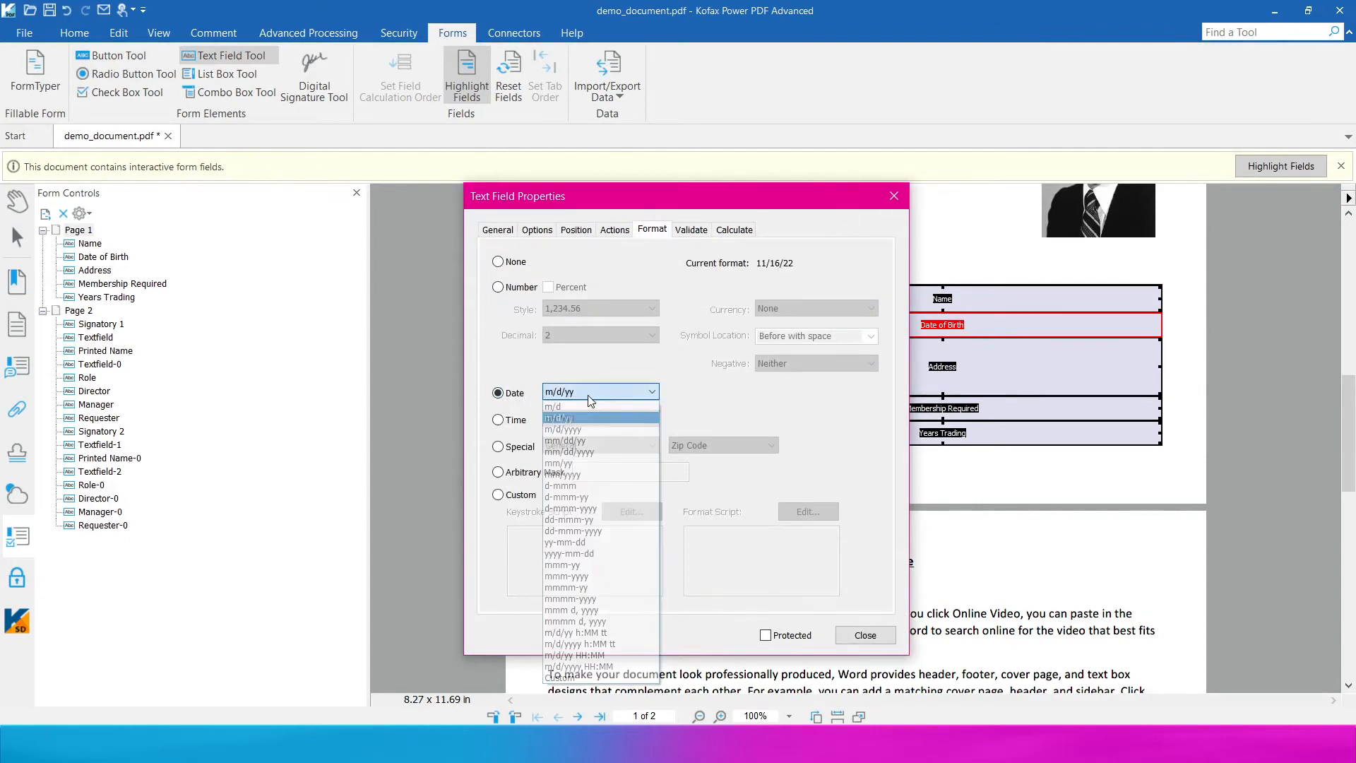
pyautogui.click(622, 404)
pyautogui.click(866, 635)
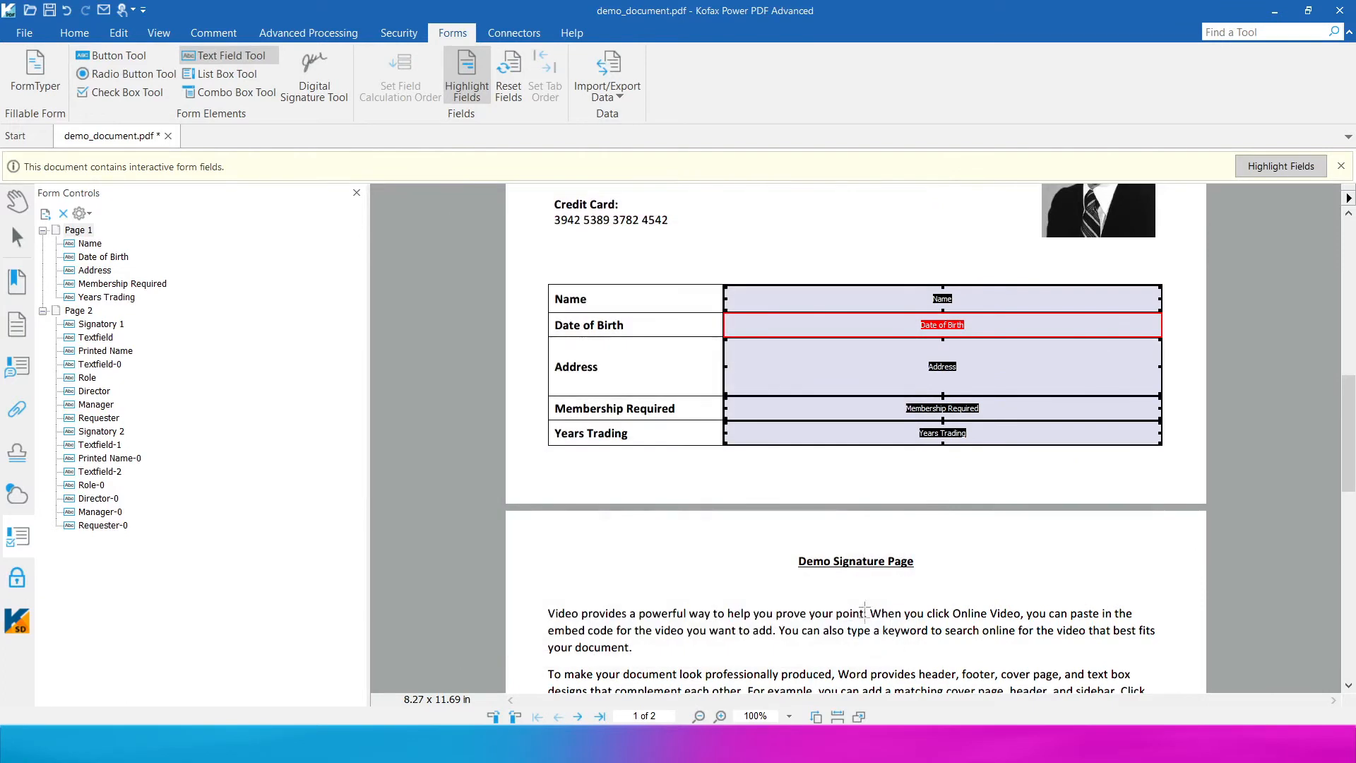
# - Review the Address field's text options, which allow multi-line input
pyautogui.click(791, 367)
pyautogui.rightClick(786, 363)
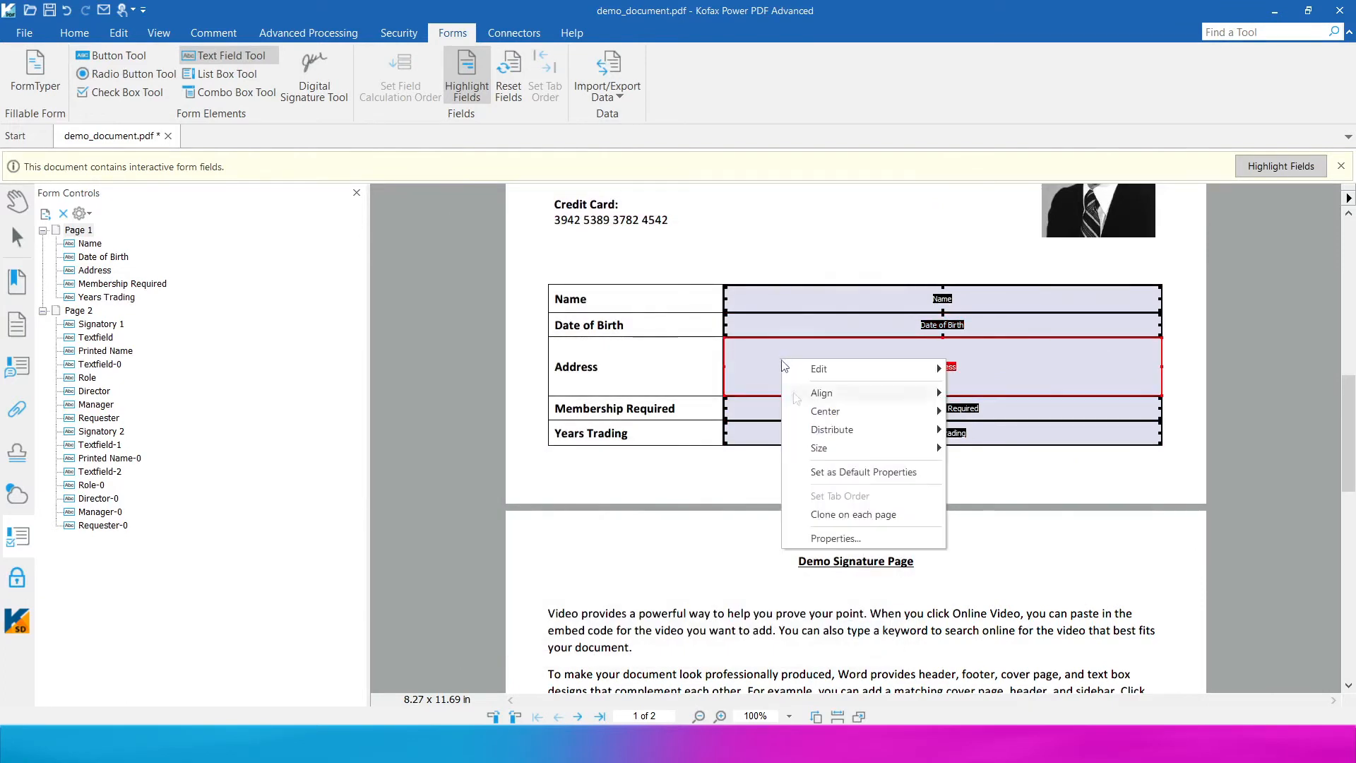
pyautogui.click(840, 538)
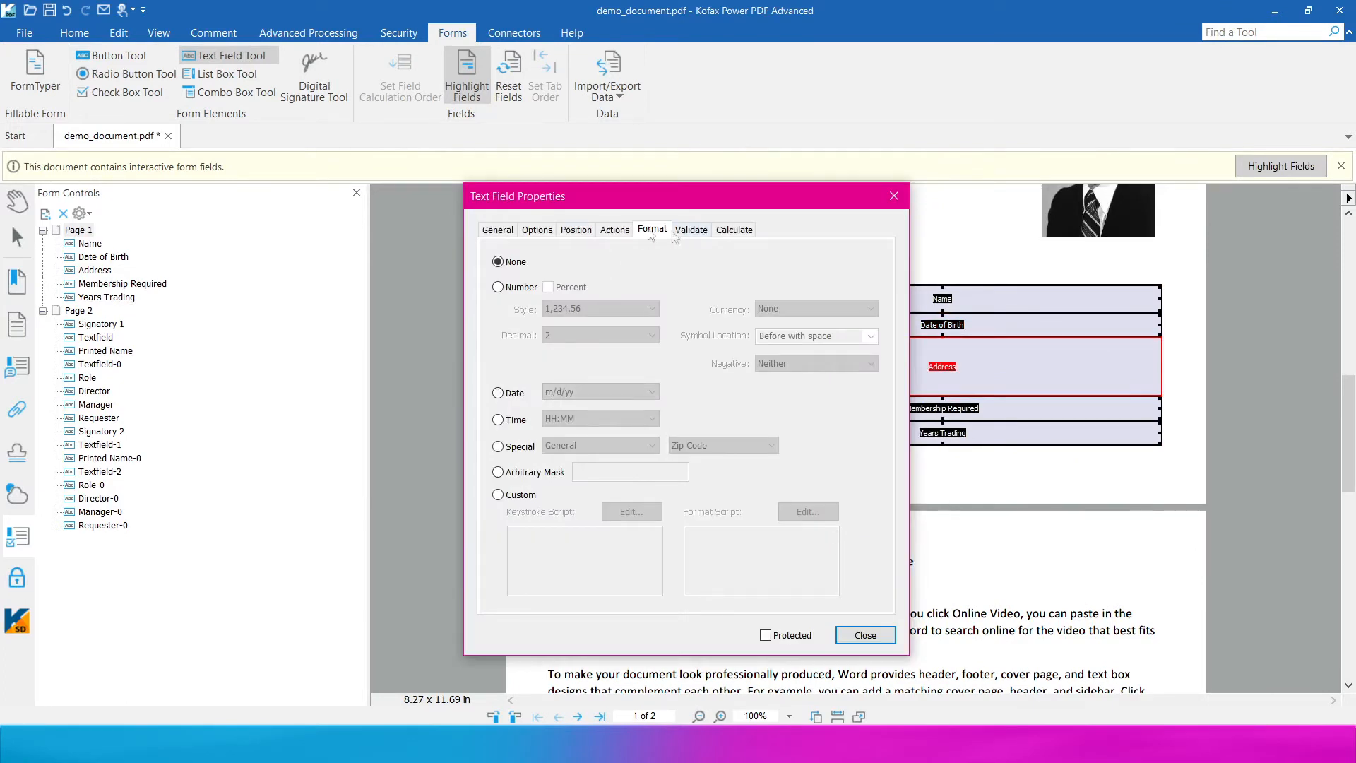
pyautogui.click(549, 233)
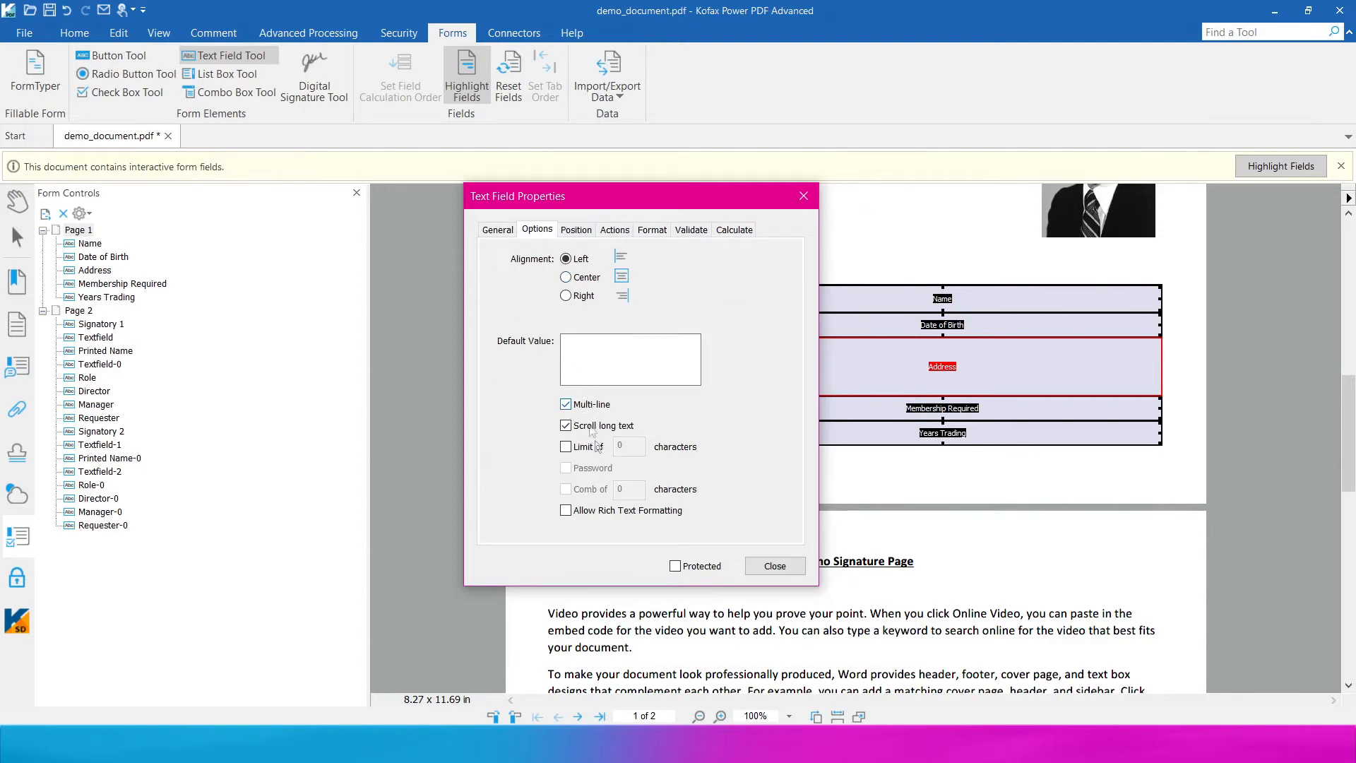
pyautogui.click(786, 565)
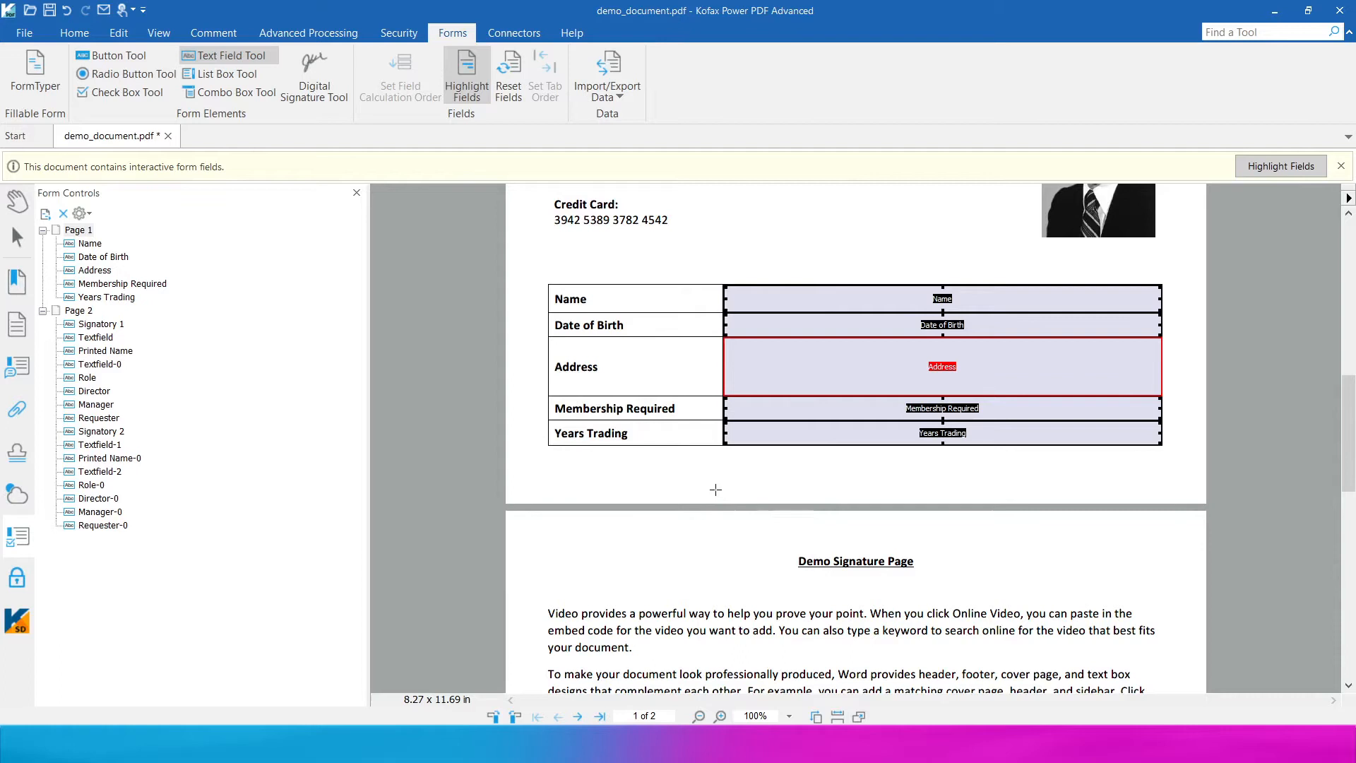
pyautogui.click(759, 431)
# - Format the Years Trading field as a number with 0 decimal places
pyautogui.rightClick(777, 433)
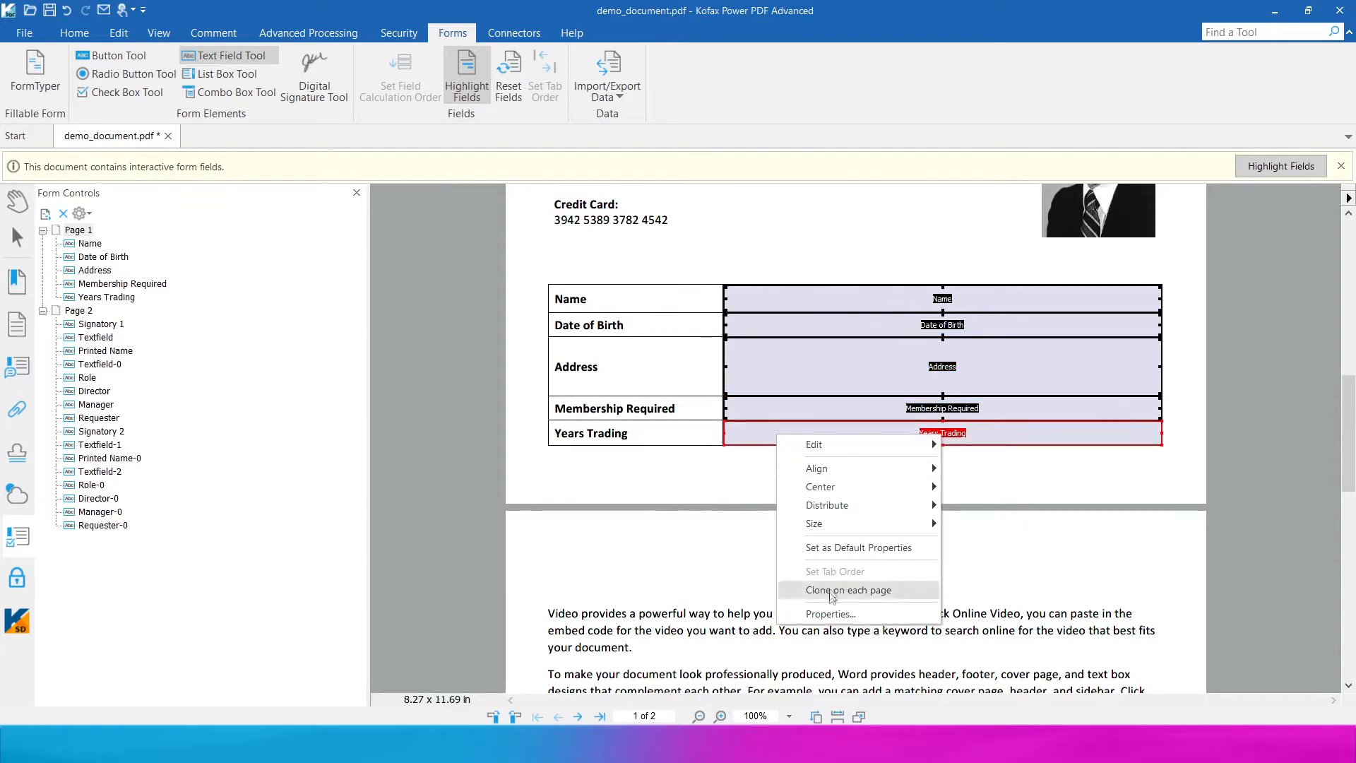
pyautogui.click(813, 609)
pyautogui.click(682, 231)
pyautogui.click(550, 261)
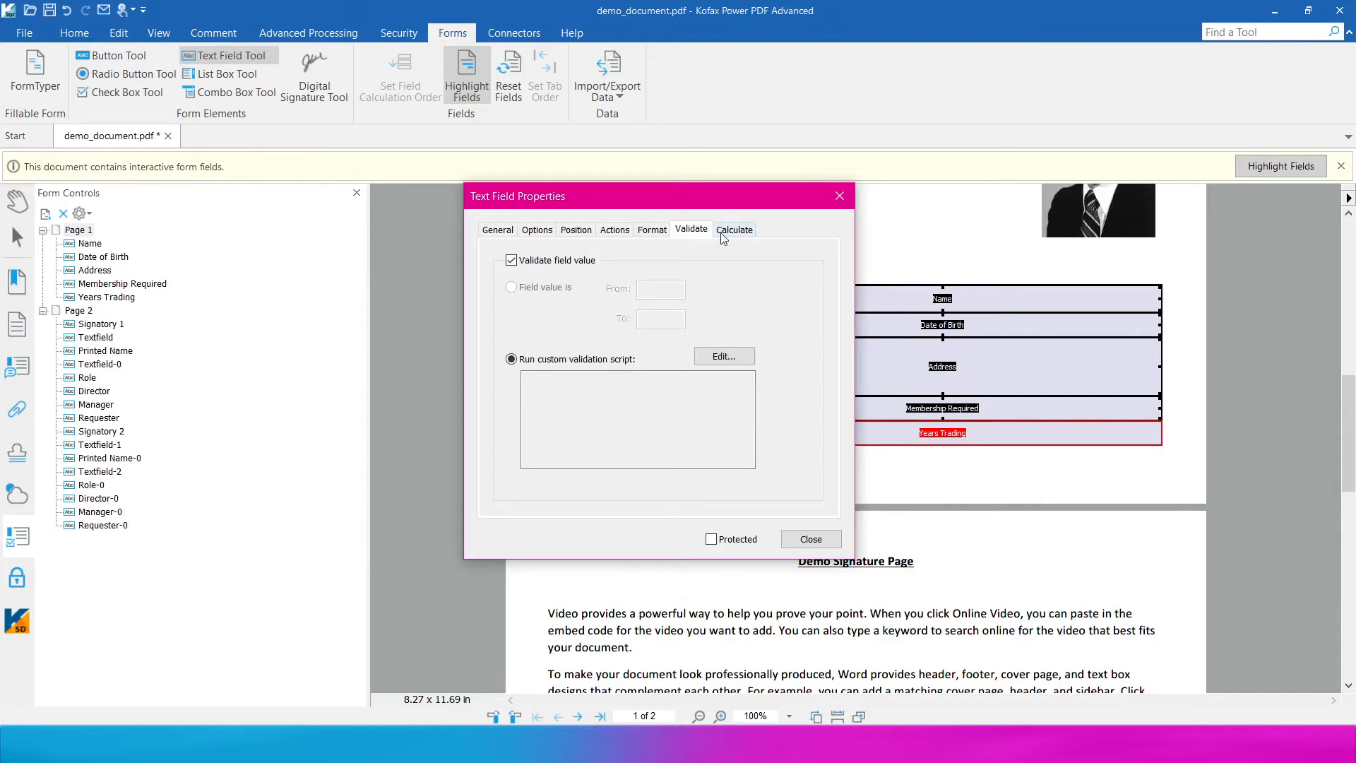
pyautogui.click(652, 231)
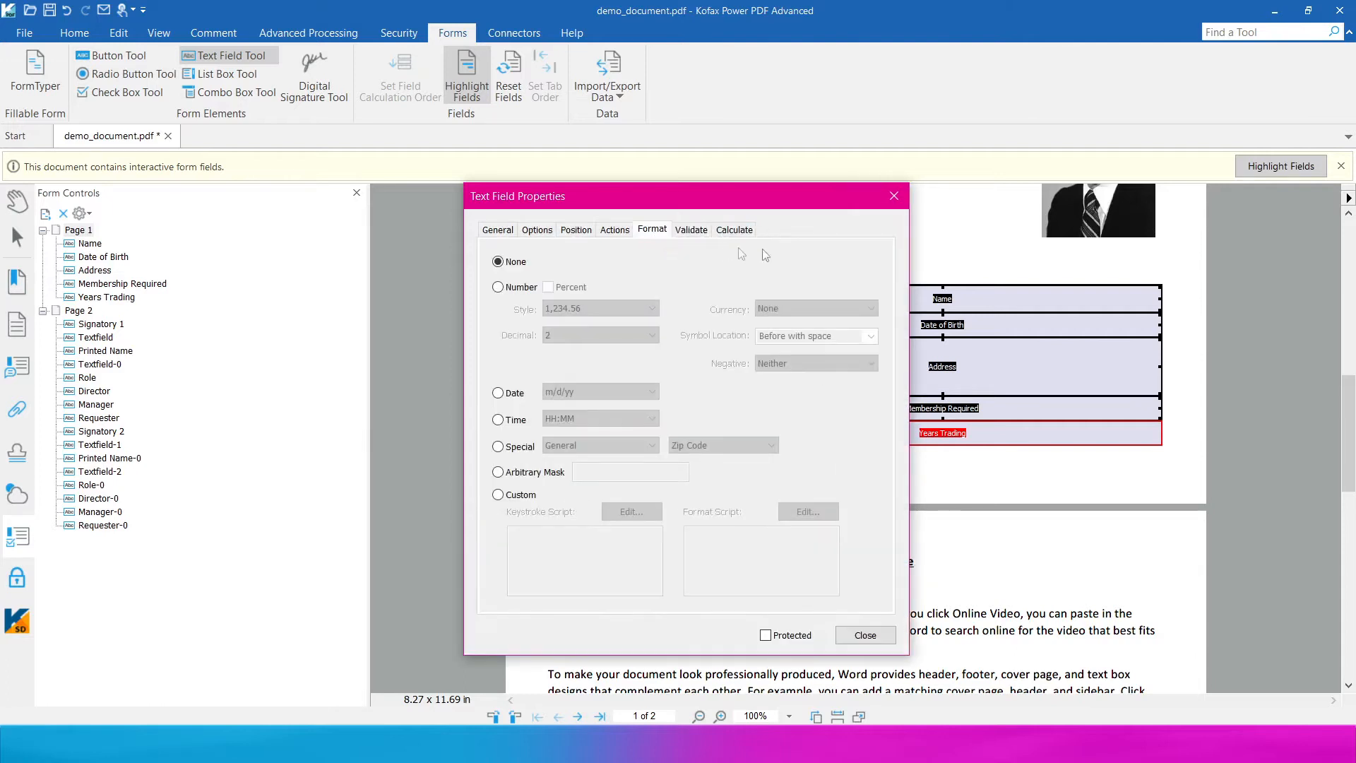
pyautogui.click(499, 286)
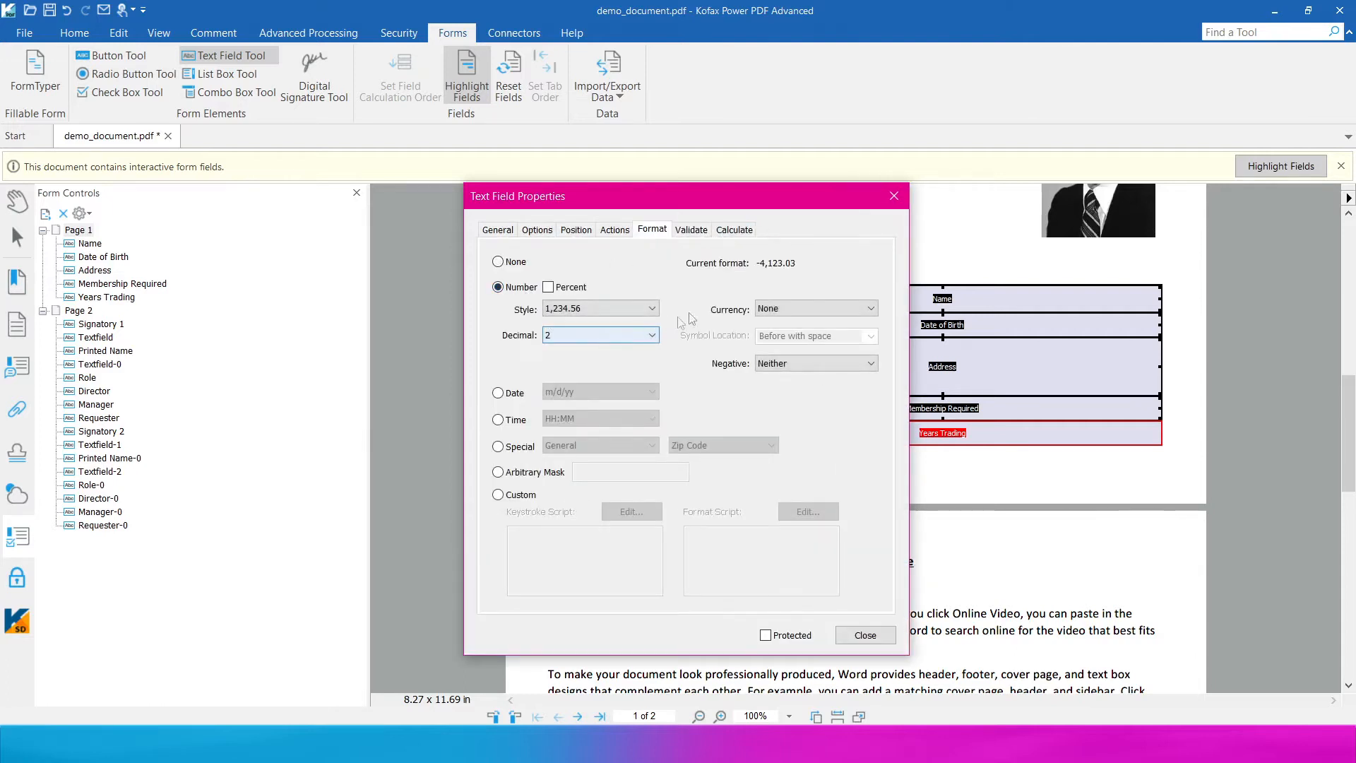
pyautogui.click(606, 338)
pyautogui.click(590, 348)
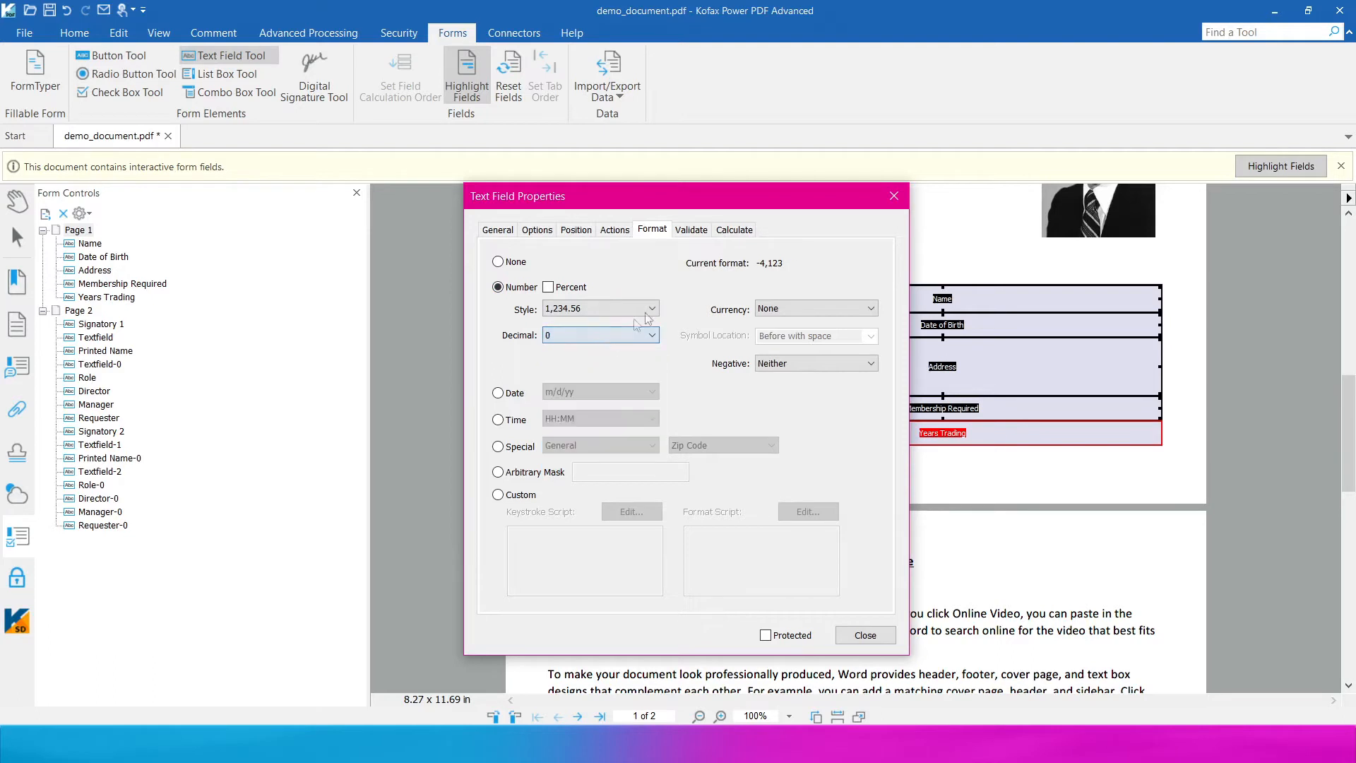
# - Validate Years Trading so only values from 1 to 100 are accepted
pyautogui.click(691, 229)
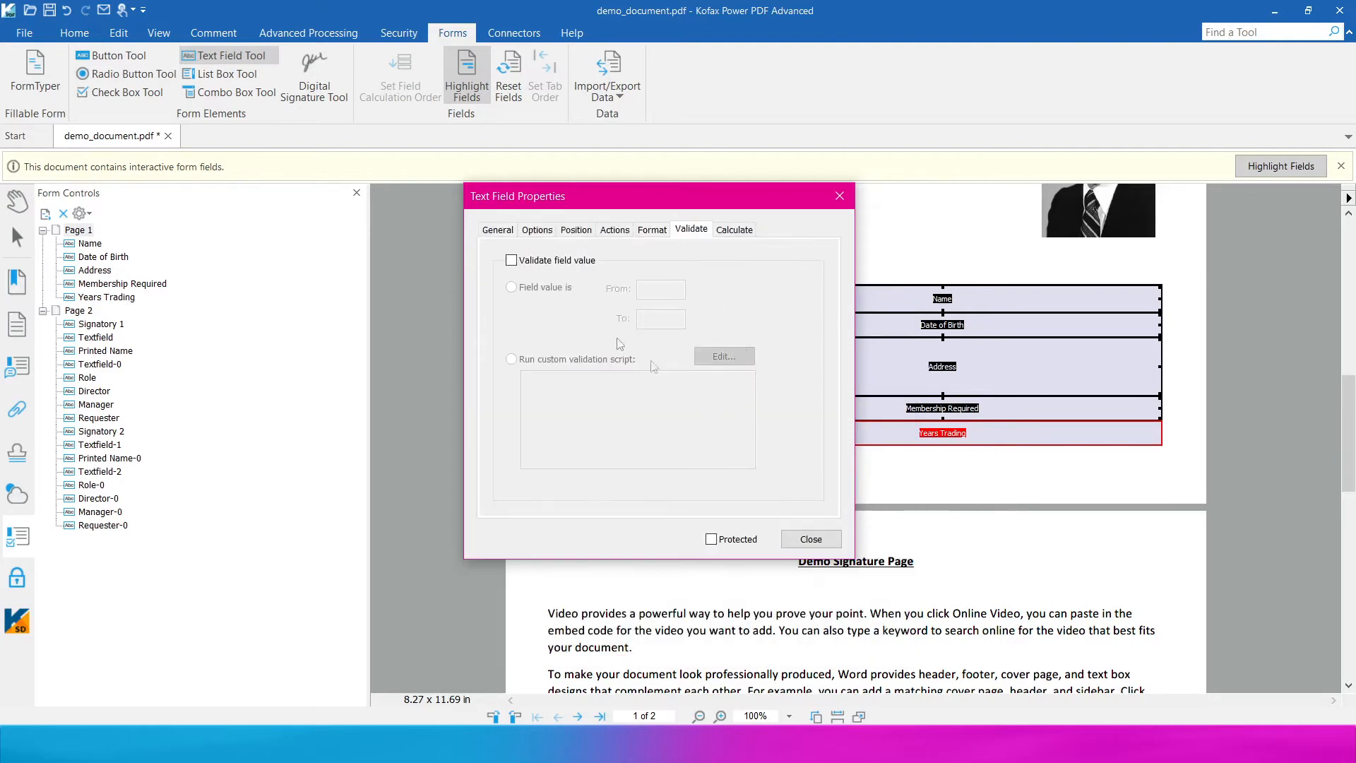
pyautogui.click(511, 260)
pyautogui.click(511, 287)
pyautogui.click(682, 289)
pyautogui.click(647, 322)
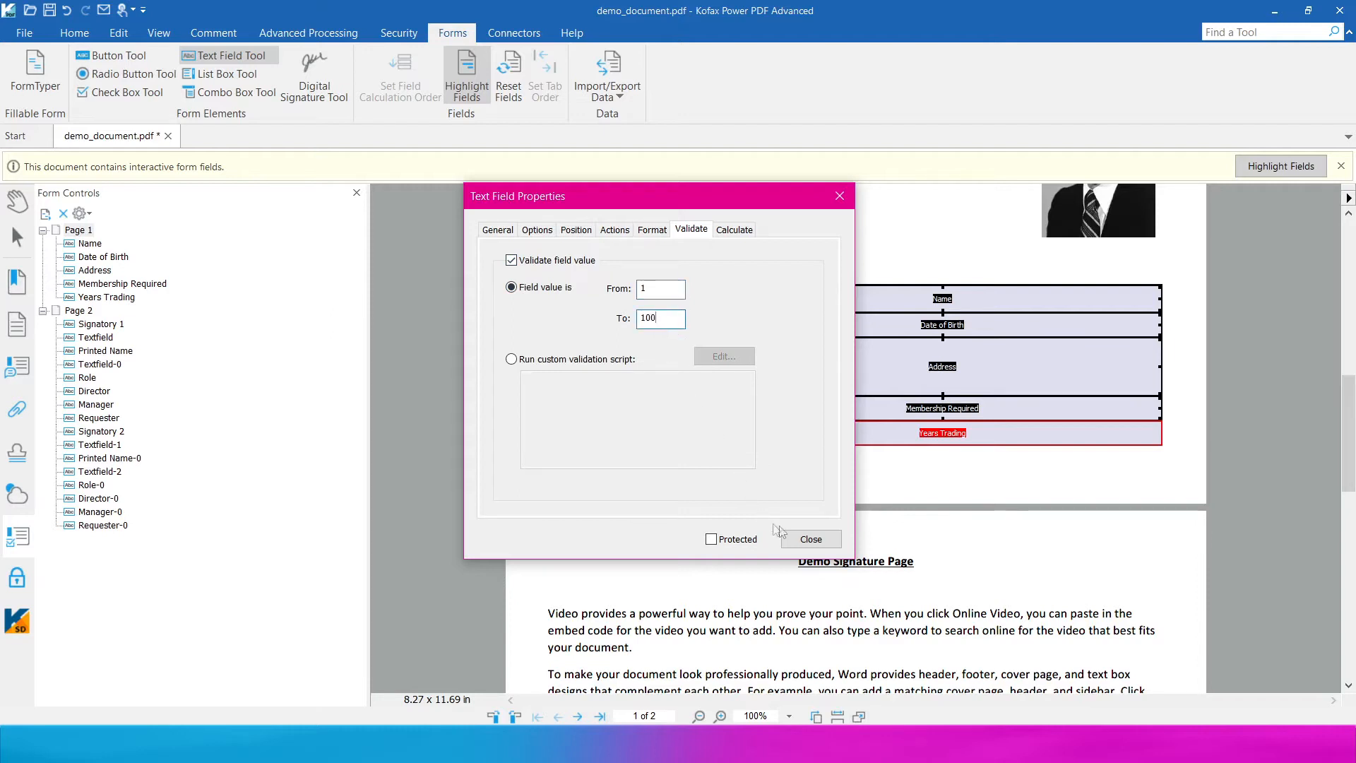
pyautogui.click(795, 539)
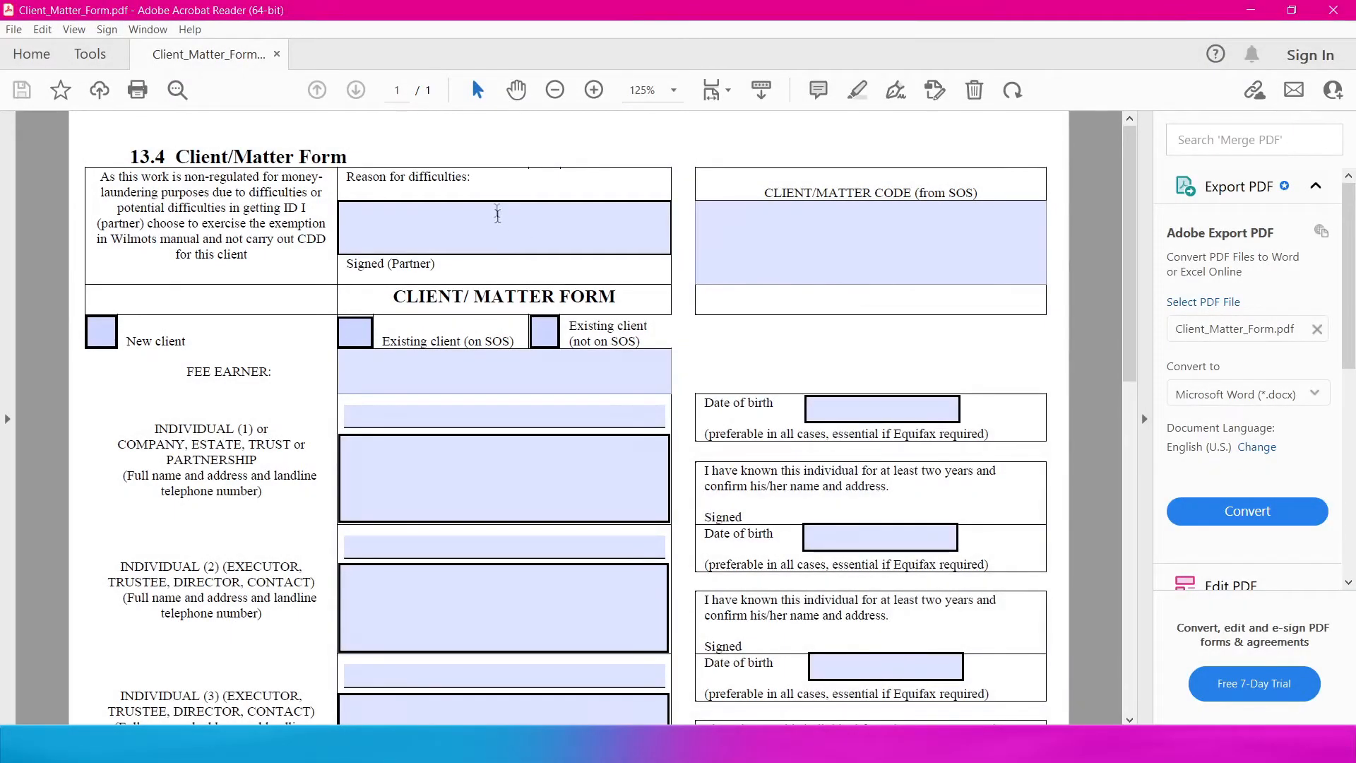
# - Enter reason 'Unkown', the client/matter code, tick New client, and fill in the fee earner's name
pyautogui.click(495, 230)
pyautogui.write('Unkown')
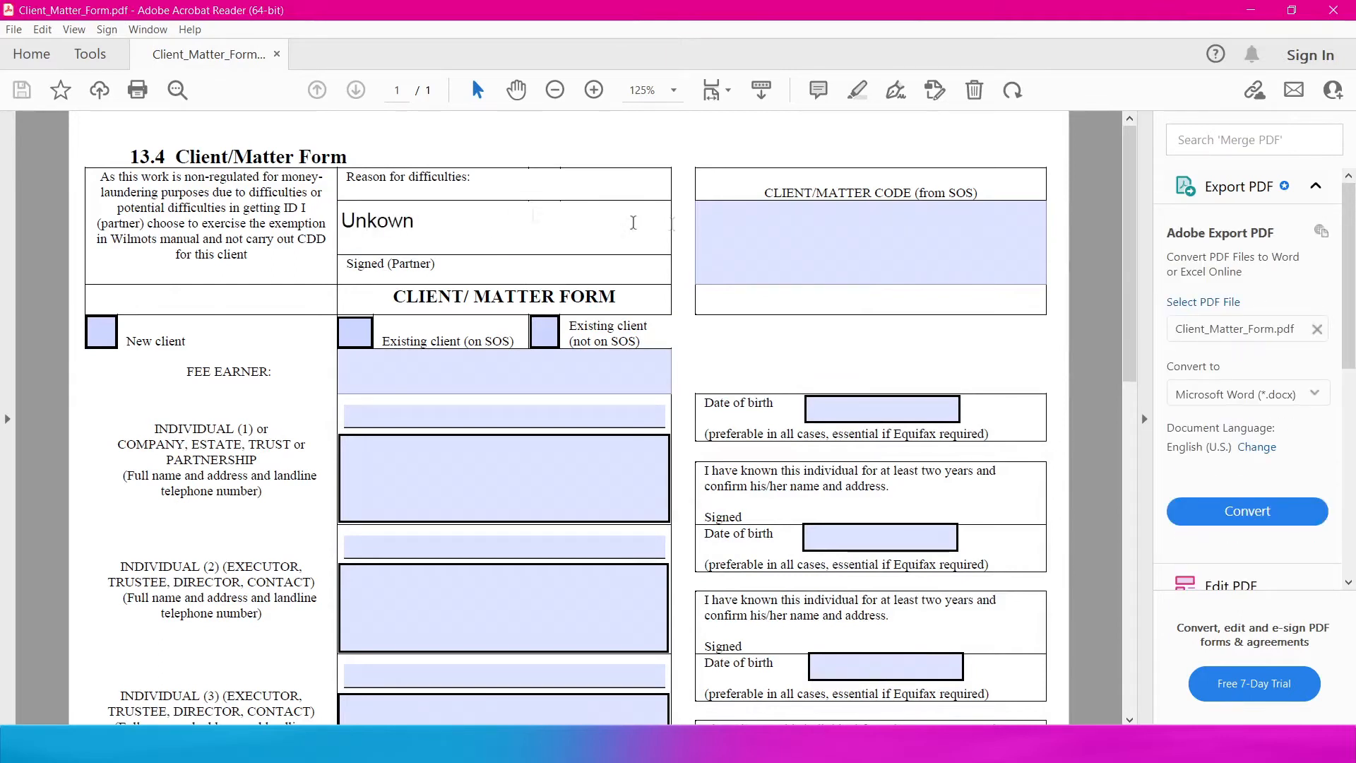
pyautogui.click(772, 238)
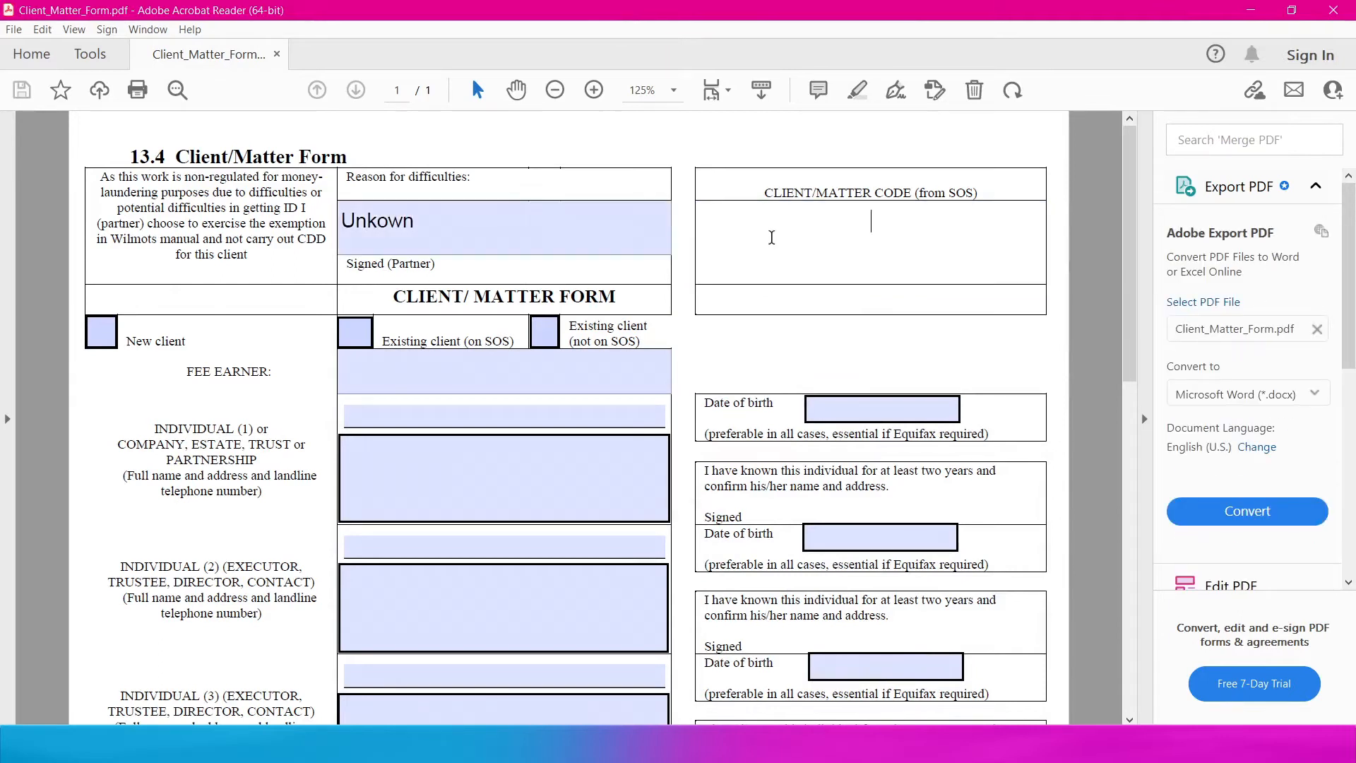
pyautogui.write('7654321')
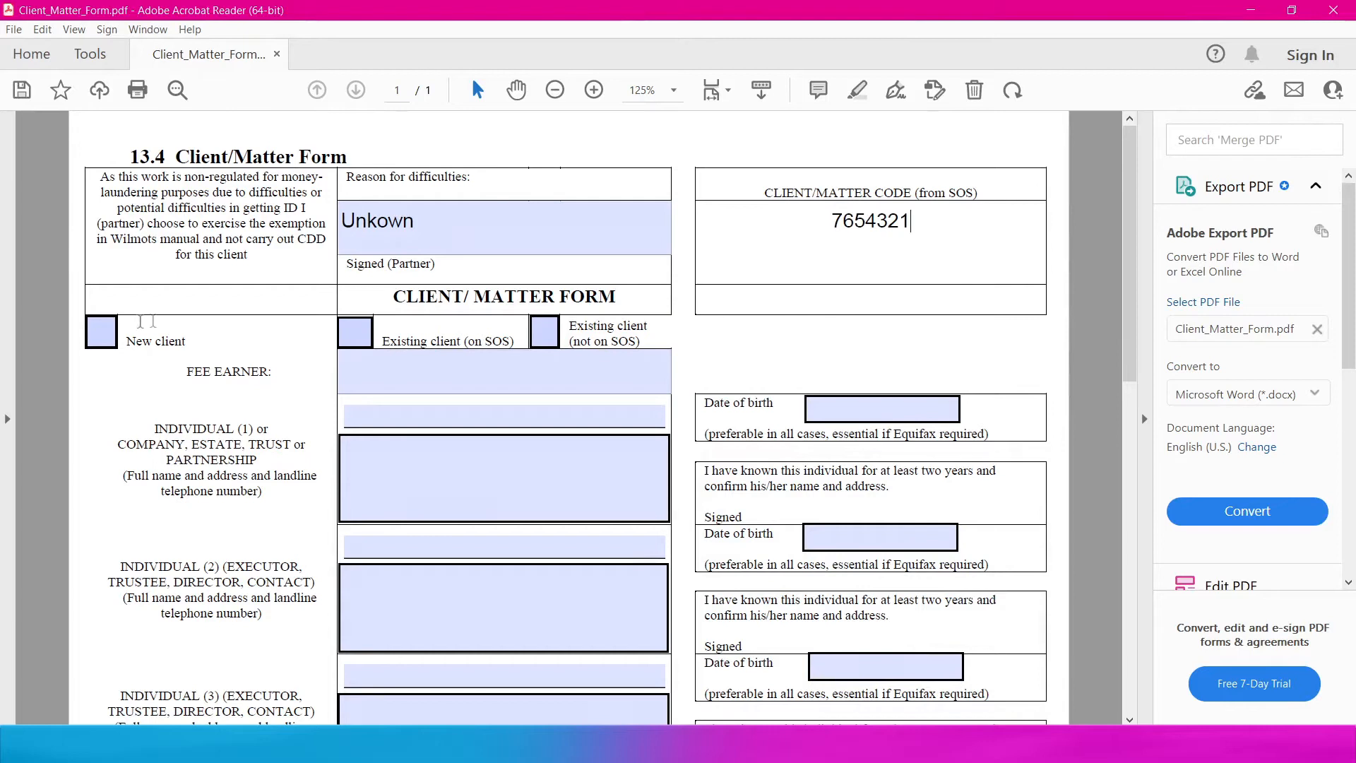
pyautogui.click(101, 332)
pyautogui.click(430, 372)
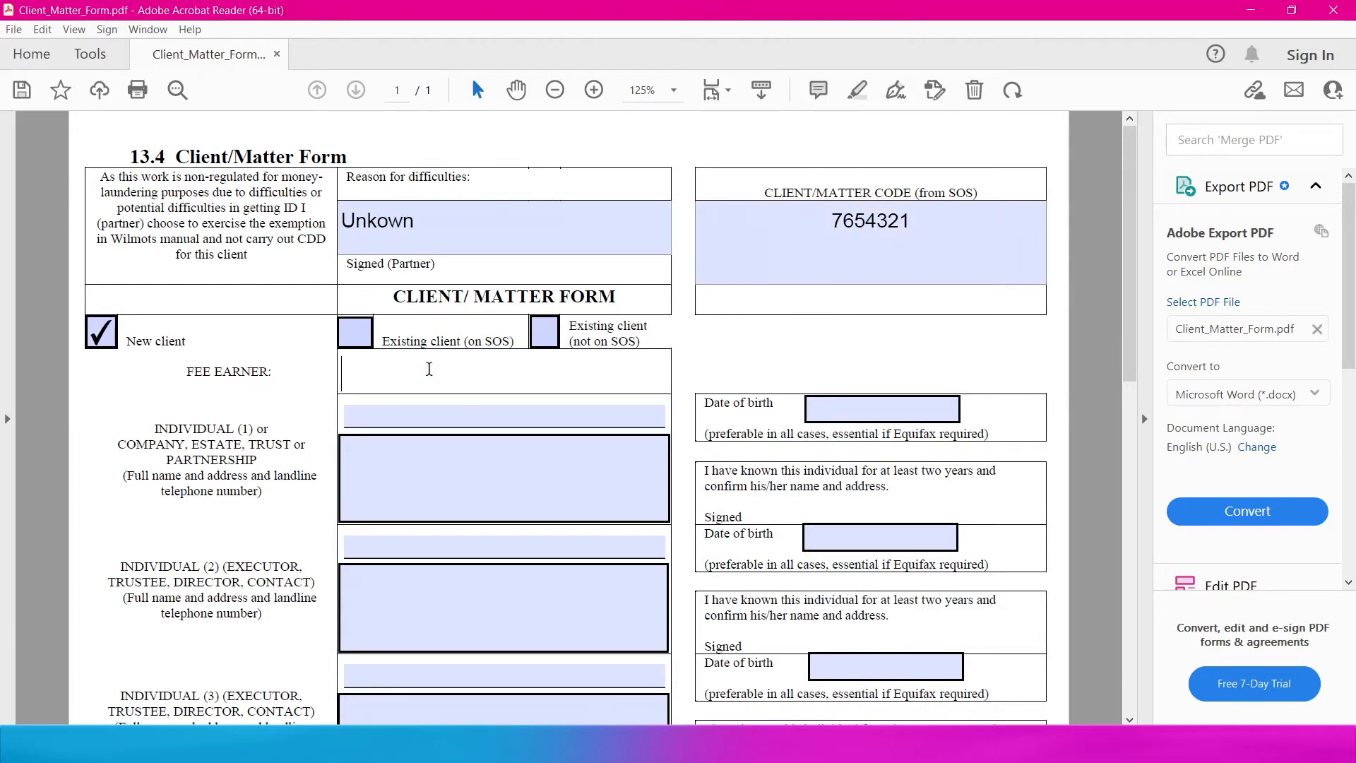
# - Fill the first individual's name and address box with the street, city and postcode lines
pyautogui.click(425, 445)
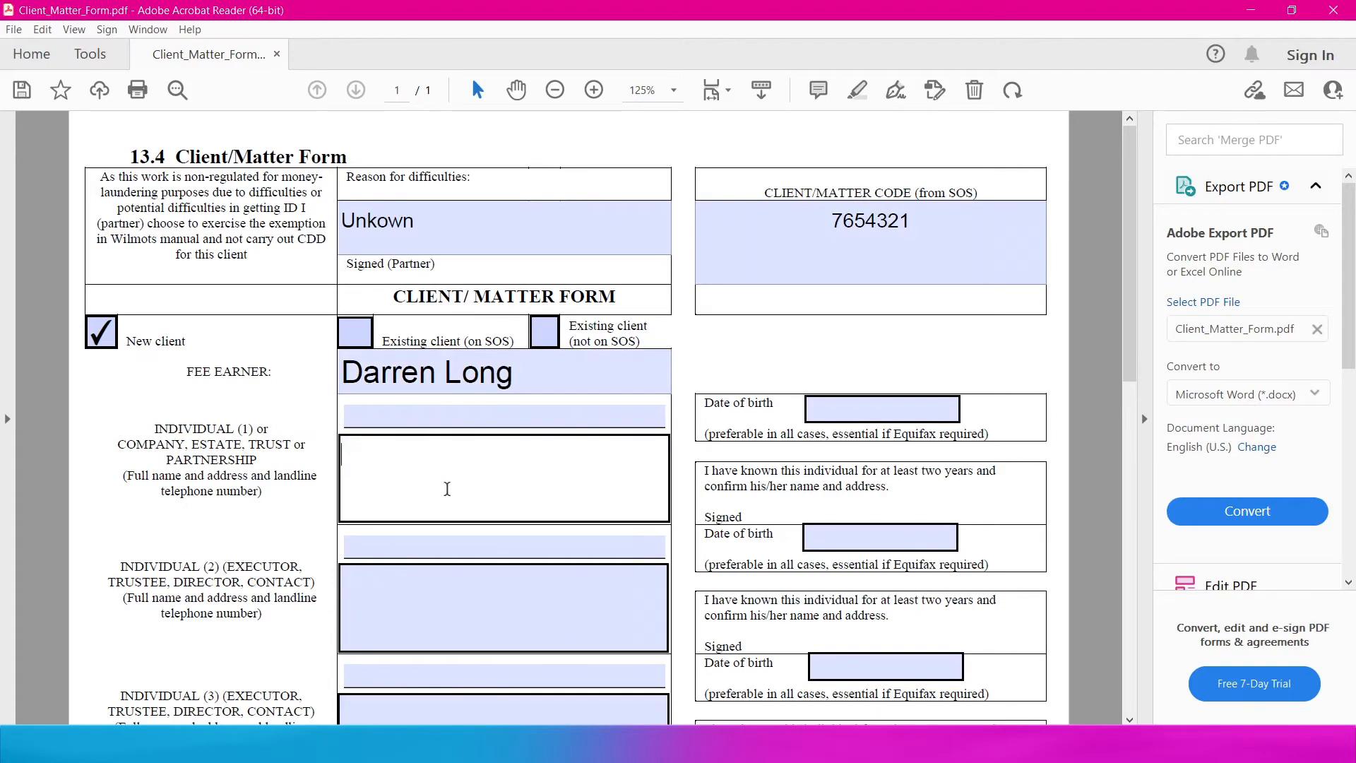
pyautogui.press('Return')
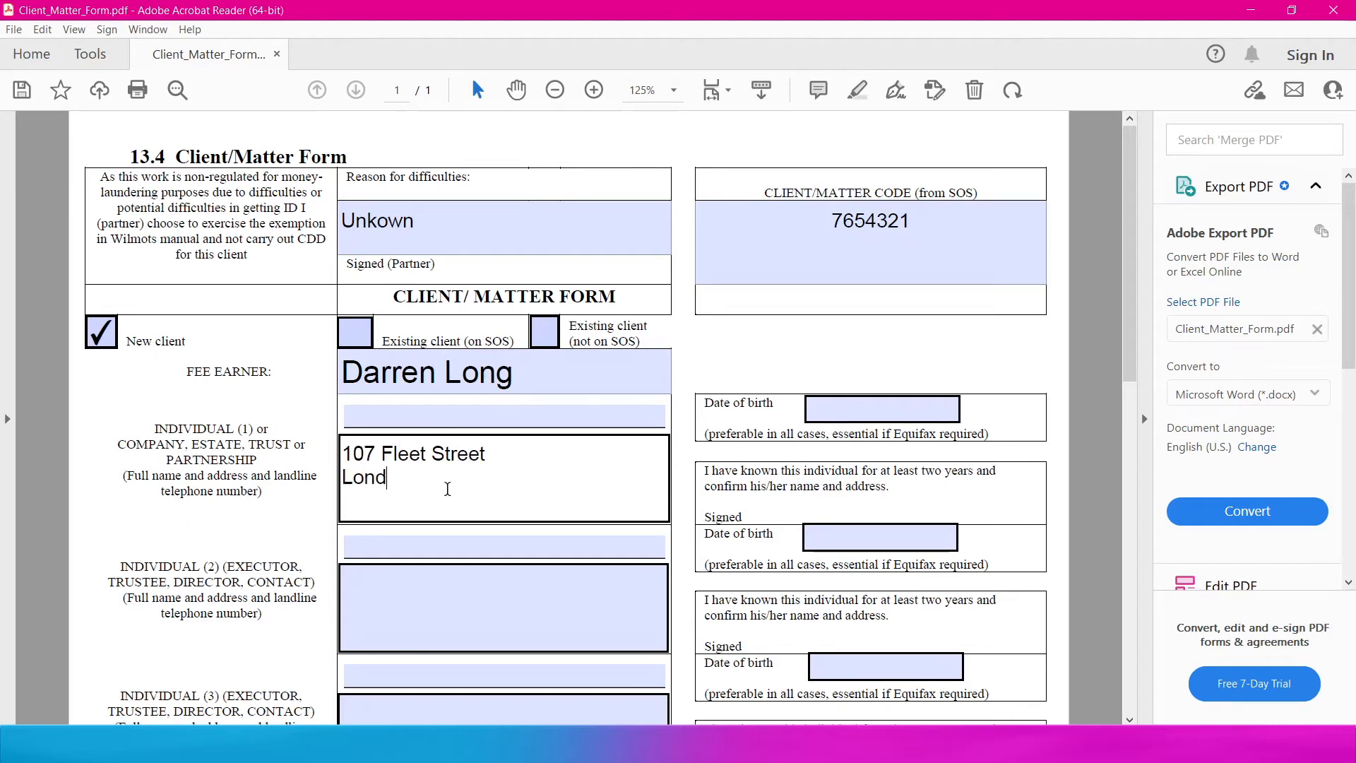
pyautogui.press('Return')
pyautogui.write('df')
pyautogui.press('Return')
pyautogui.write('sdf sdf')
pyautogui.press('Return')
pyautogui.write('d')
# - Set the first Date of birth to 16/11/1988 using the calendar and year edit
pyautogui.scroll(-1, 498, 470)
pyautogui.click(877, 343)
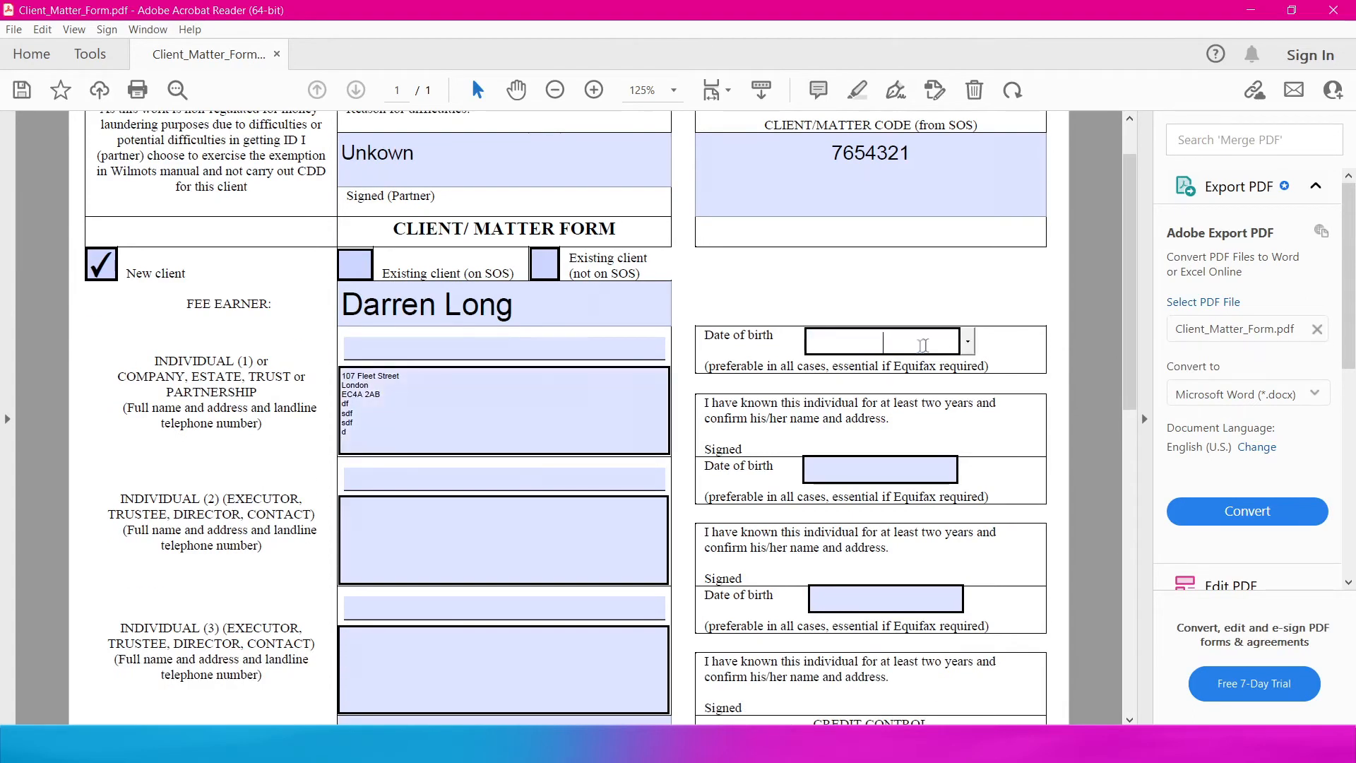
pyautogui.click(968, 343)
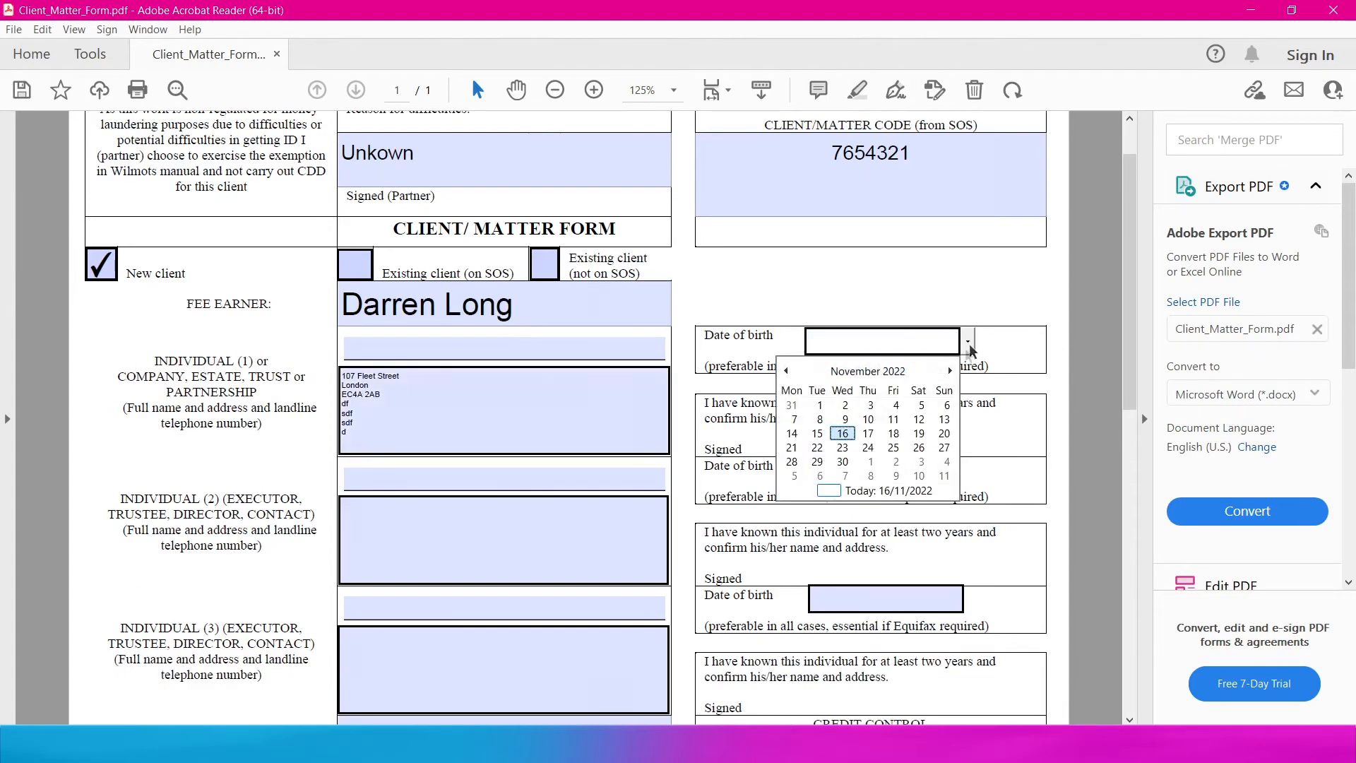
pyautogui.click(848, 433)
pyautogui.moveTo(932, 344); pyautogui.dragTo(891, 344)
pyautogui.write('1988')
pyautogui.press('Return')
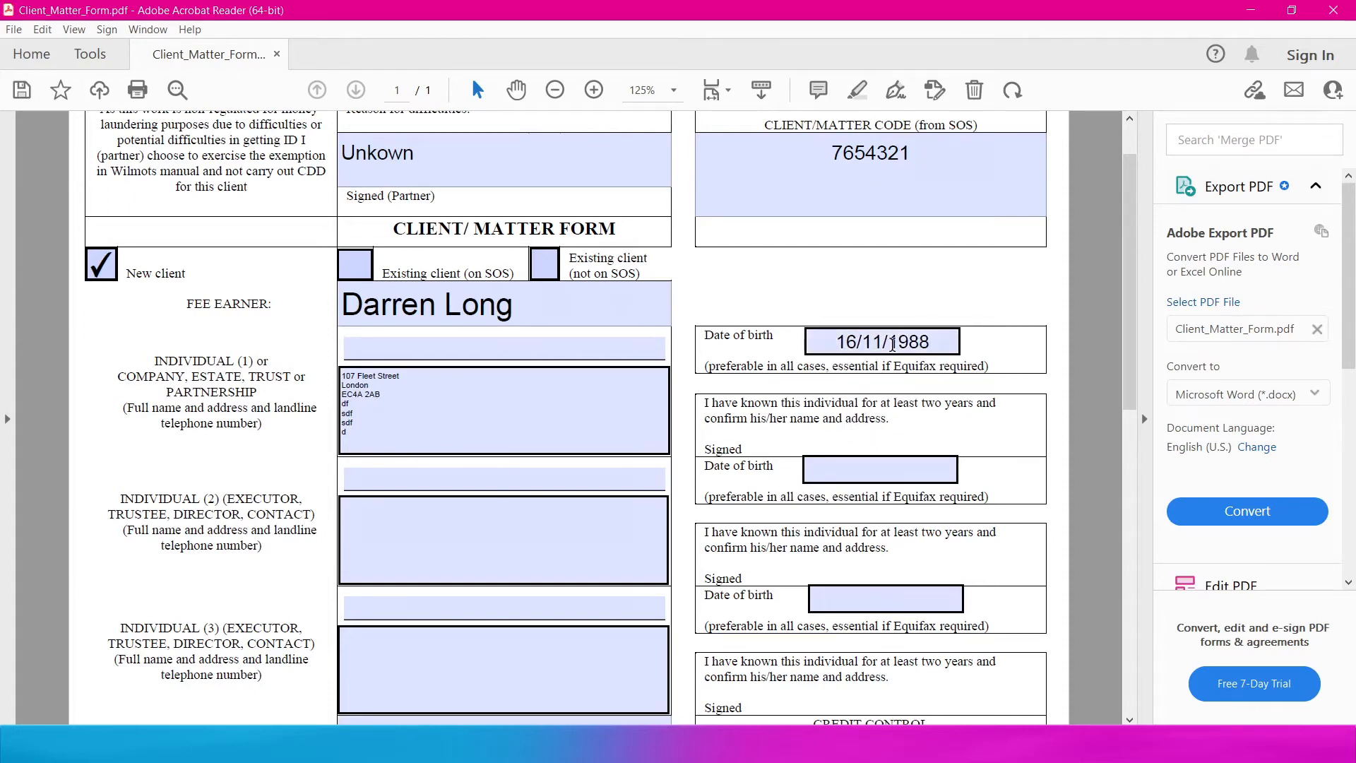
pyautogui.click(834, 470)
pyautogui.scroll(-5, 761, 462)
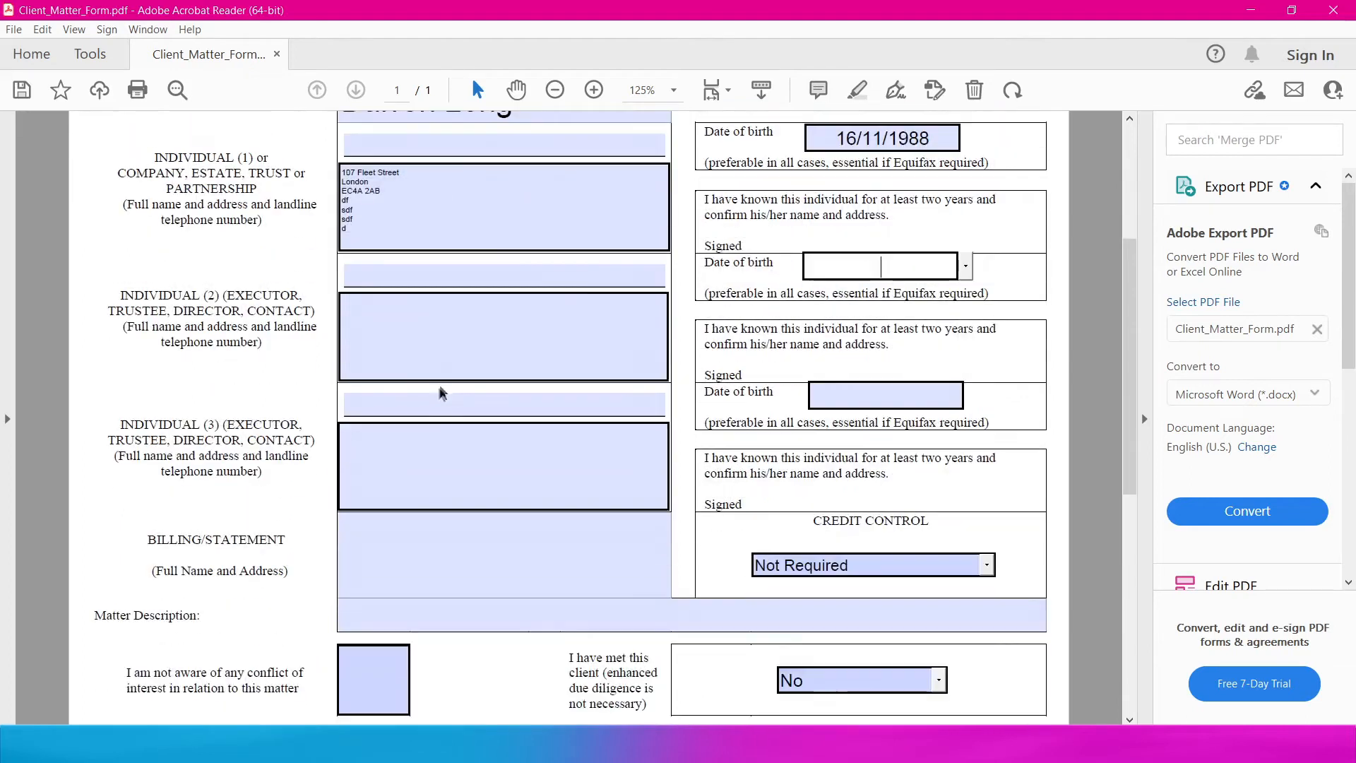
# - Tick the conflict box and No, set met client to Yes and credit control to Required
pyautogui.click(373, 443)
pyautogui.scroll(-2, 475, 481)
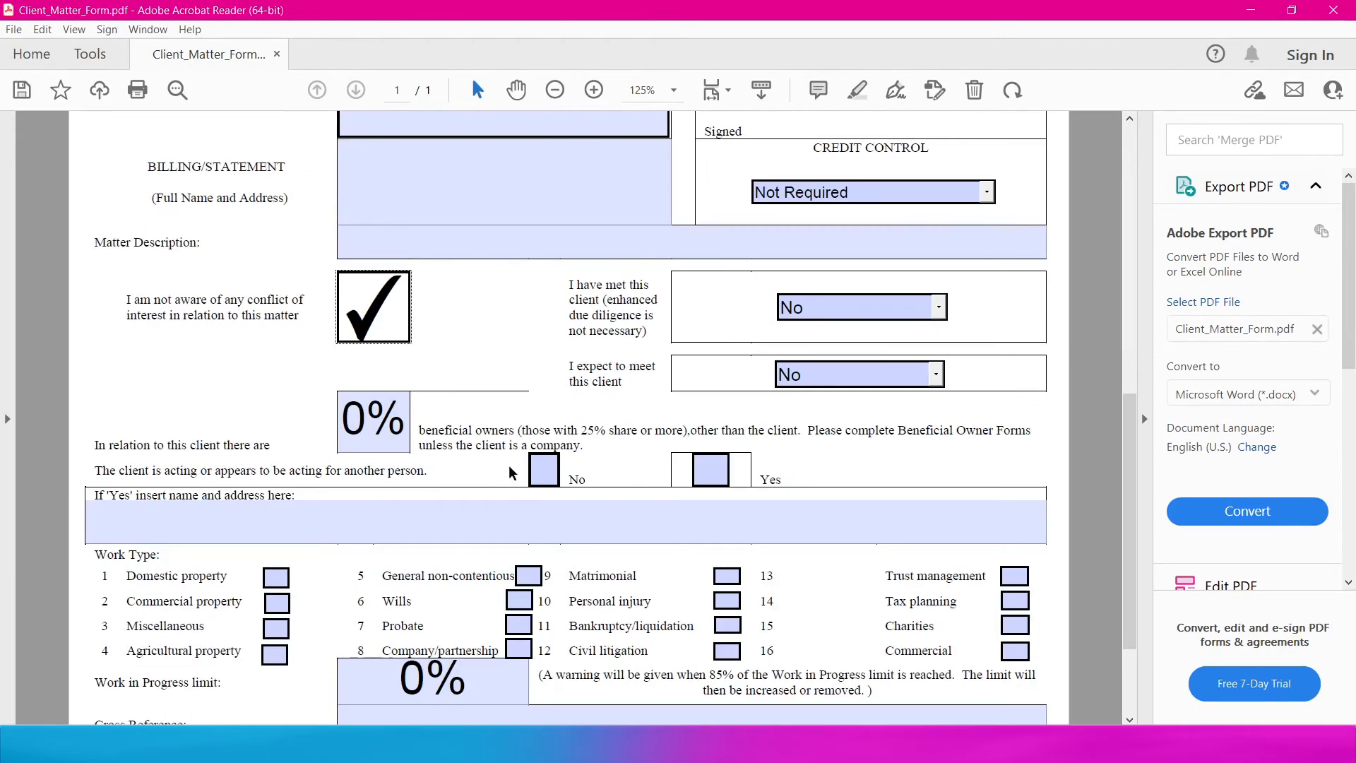
pyautogui.click(533, 471)
pyautogui.click(950, 308)
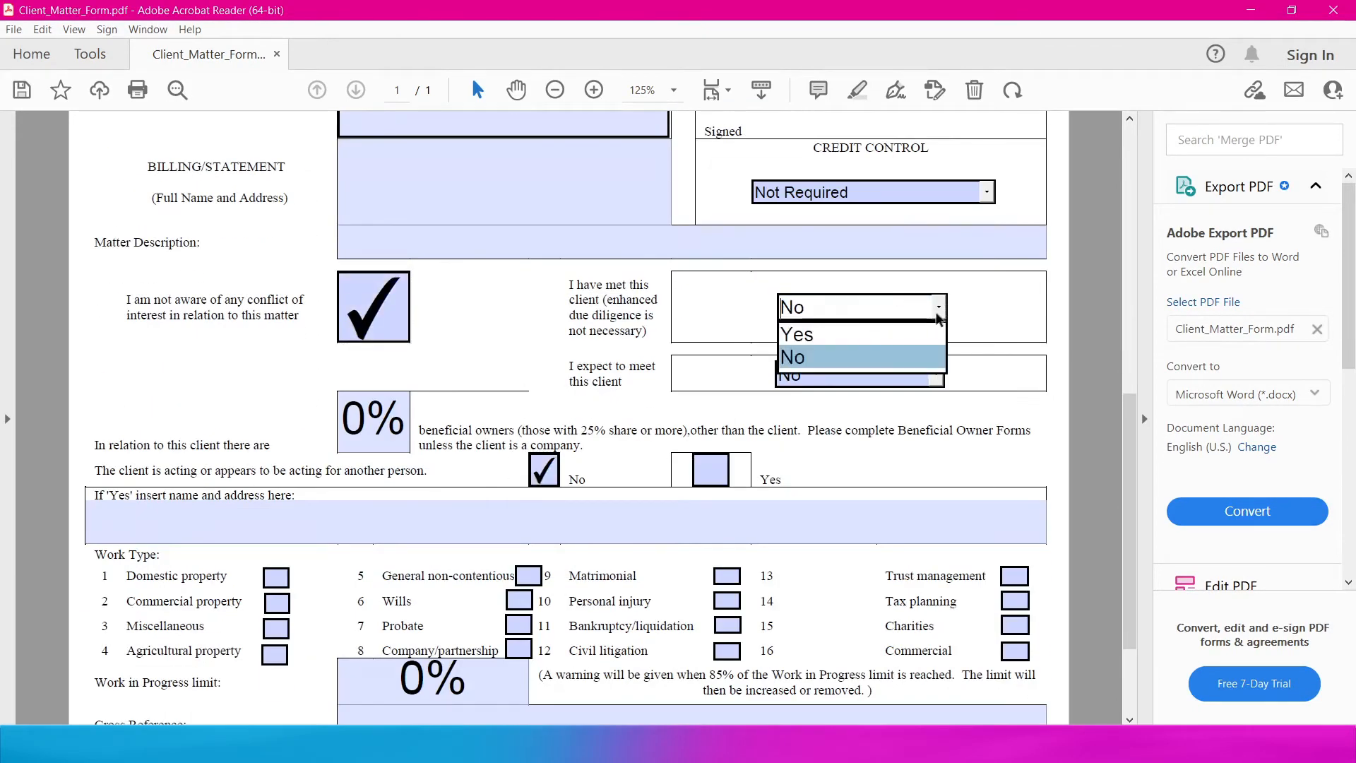
pyautogui.click(868, 335)
pyautogui.click(986, 191)
pyautogui.click(813, 214)
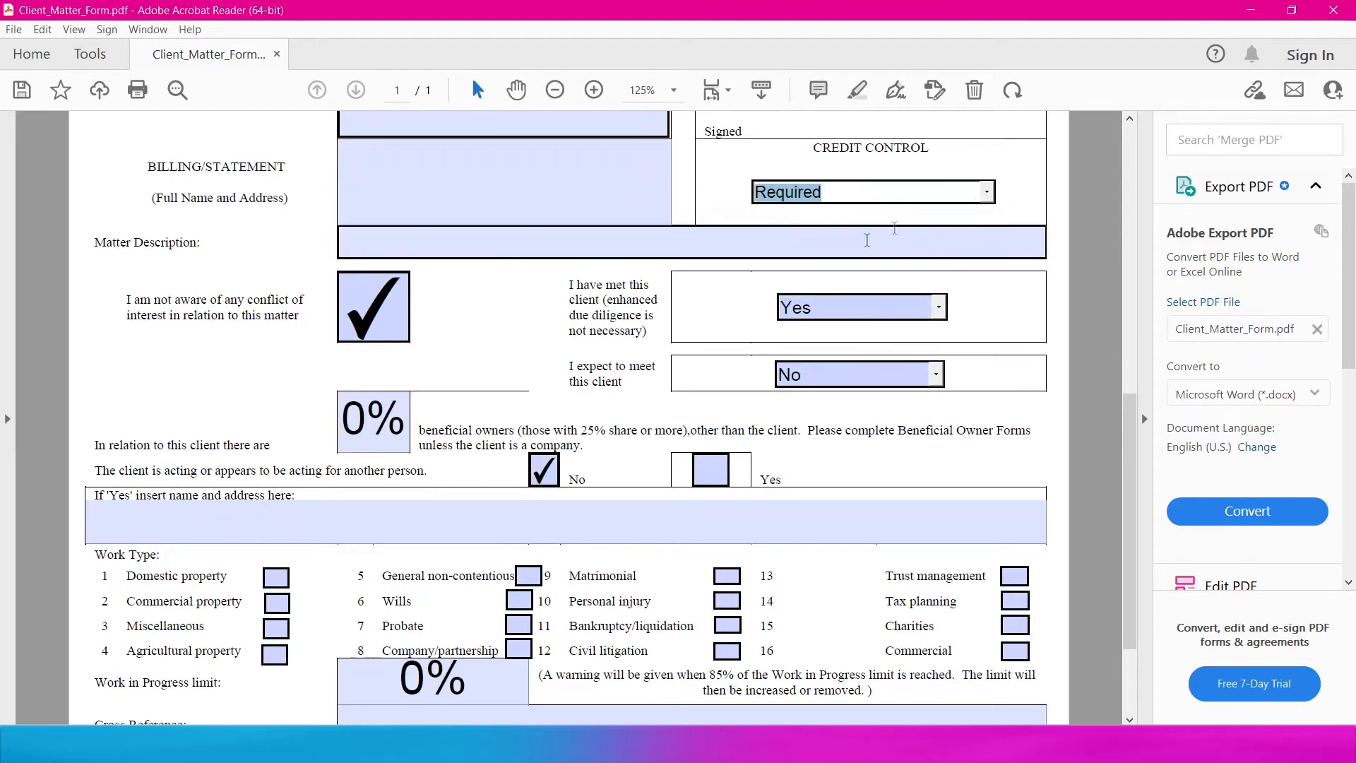
# - Set the beneficial owners percentage to 75%
pyautogui.click(375, 445)
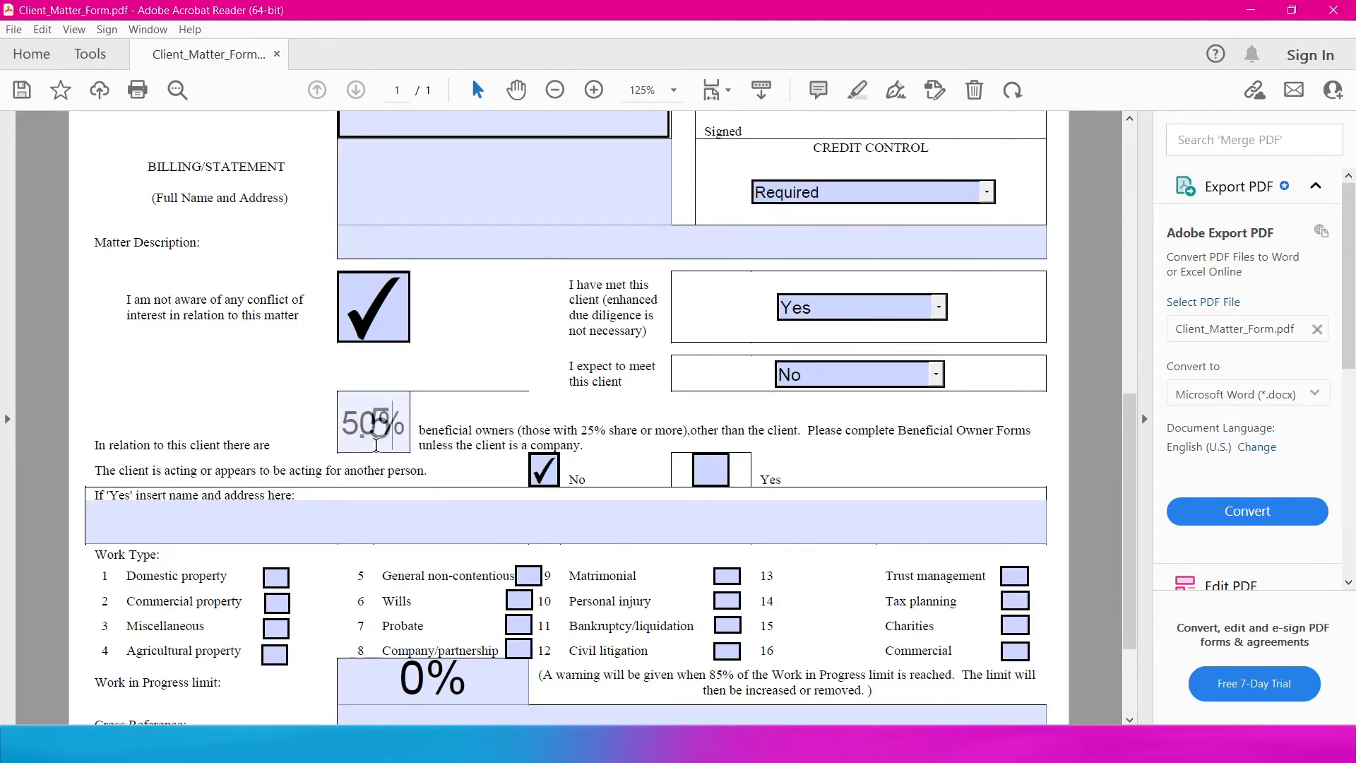
pyautogui.scroll(-3, 467, 454)
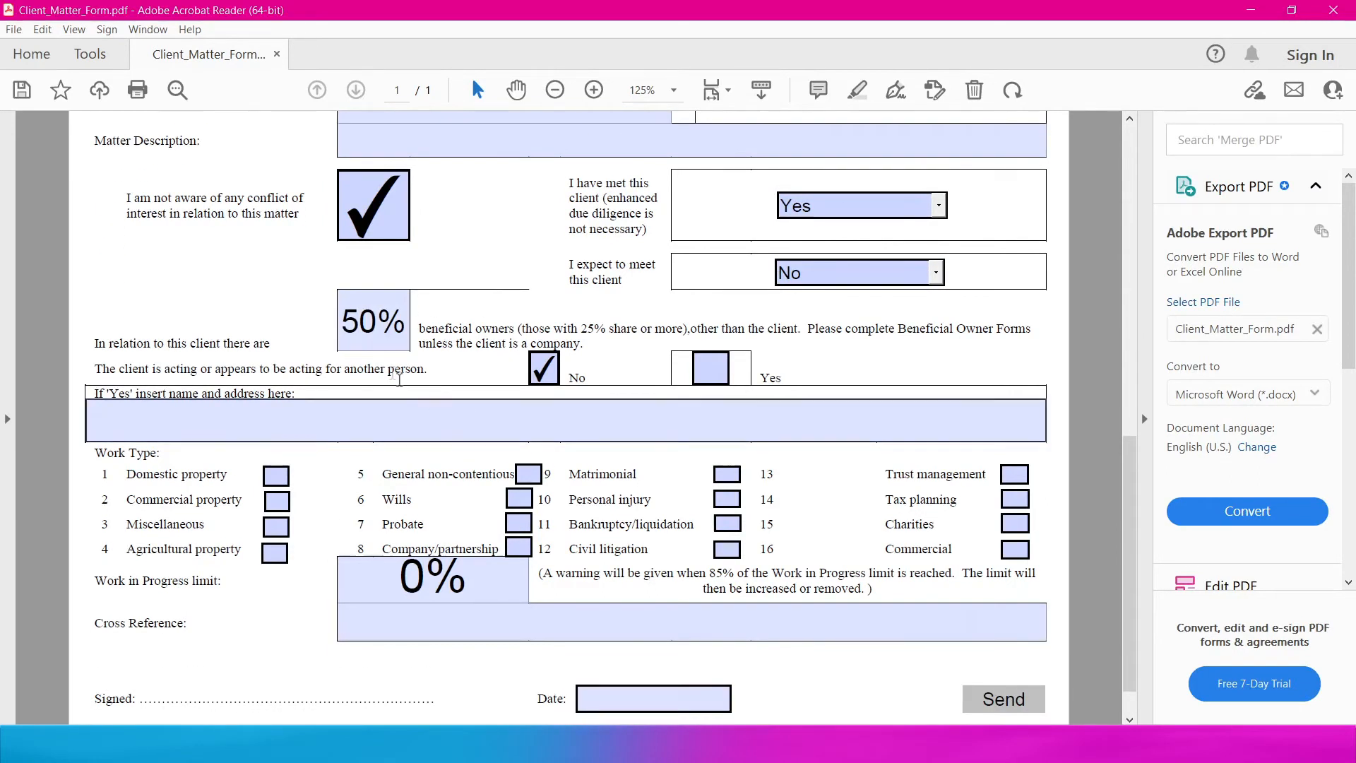
pyautogui.click(347, 338)
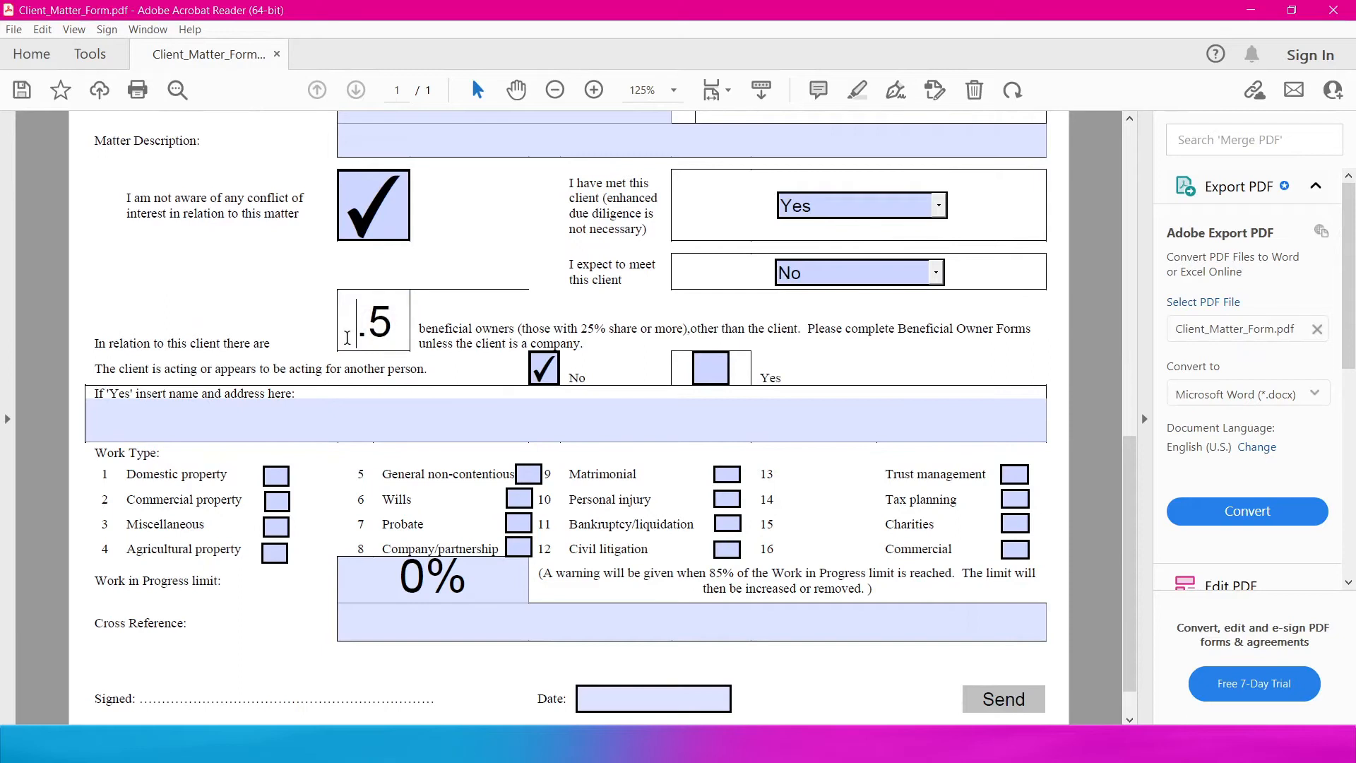
pyautogui.write('75')
pyautogui.press('Return')
# - Tick work types Domestic property, Commercial property, Bankruptcy/liquidation and Civil litigation
pyautogui.scroll(-2, 474, 392)
pyautogui.click(275, 424)
pyautogui.click(277, 450)
pyautogui.click(727, 472)
pyautogui.click(727, 499)
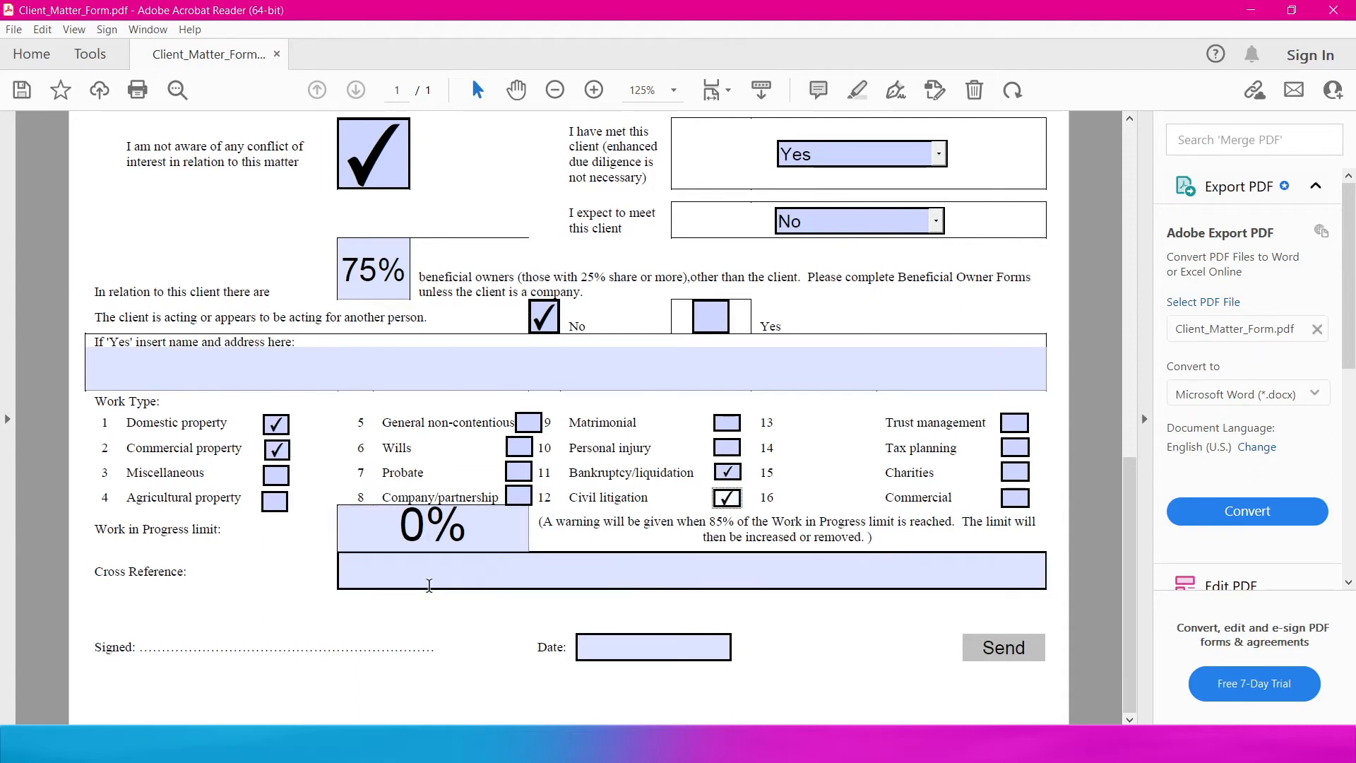
pyautogui.press('Tab')
pyautogui.click(220, 648)
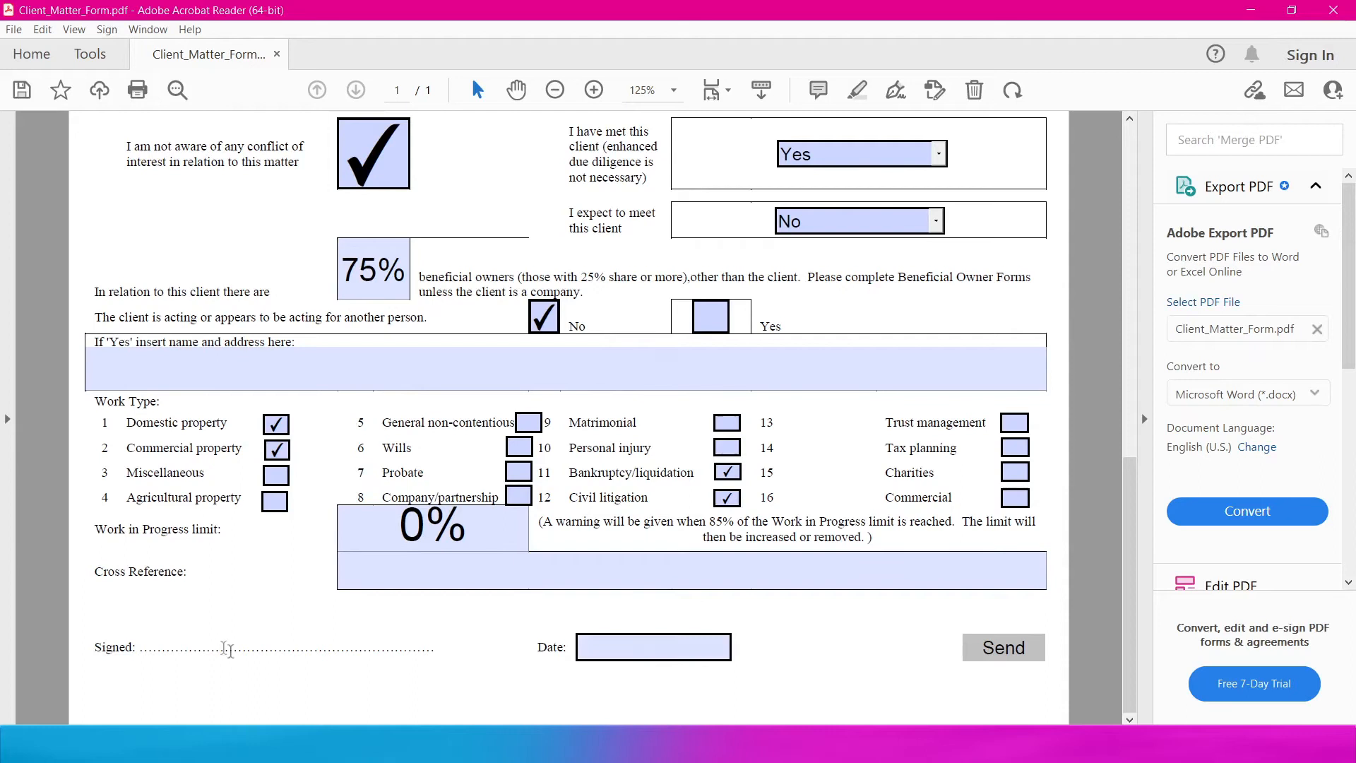
pyautogui.click(896, 90)
# - Place the saved handwritten signature on the Signed line, then cancel sending the form
pyautogui.scroll(-1, 558, 394)
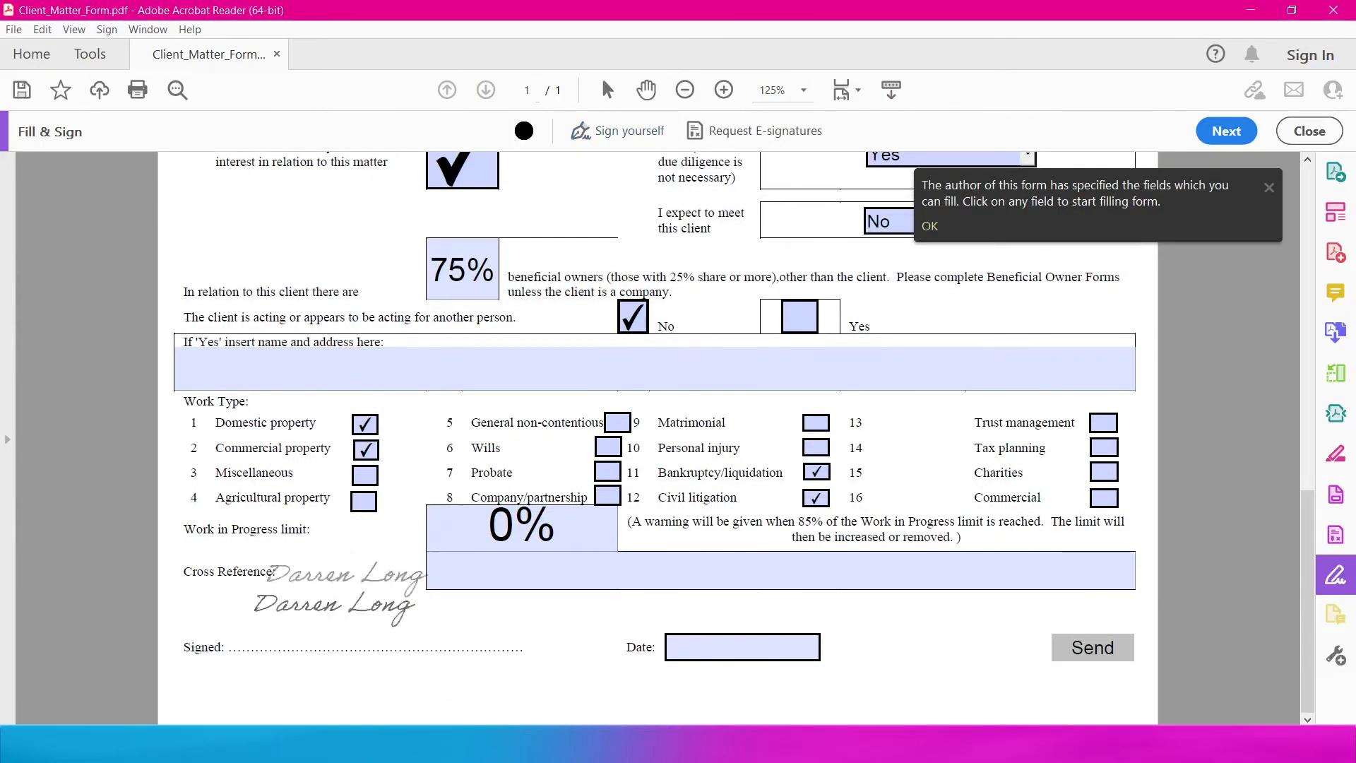
pyautogui.click(337, 631)
pyautogui.click(1094, 644)
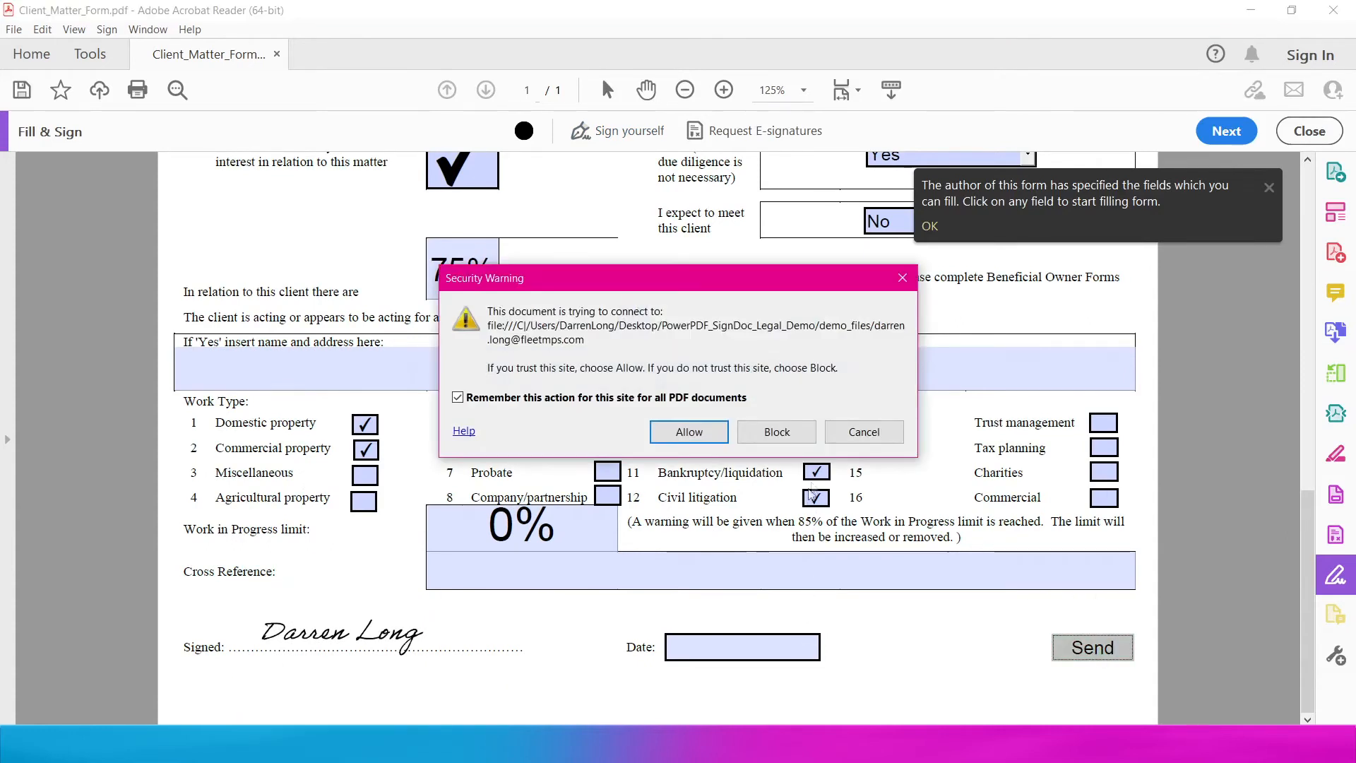
pyautogui.click(844, 438)
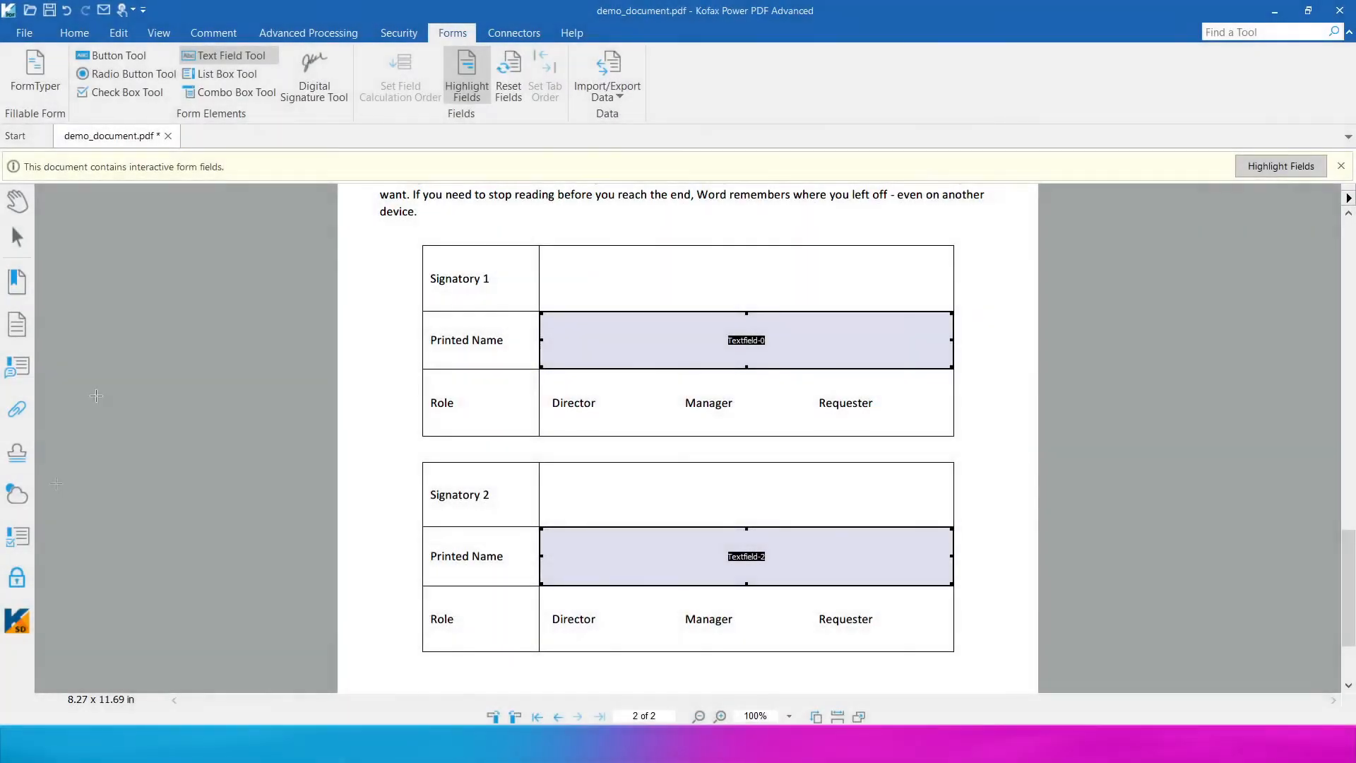
# - Add the first recipient to the SignDoc package with their name and e-mail address
pyautogui.click(17, 621)
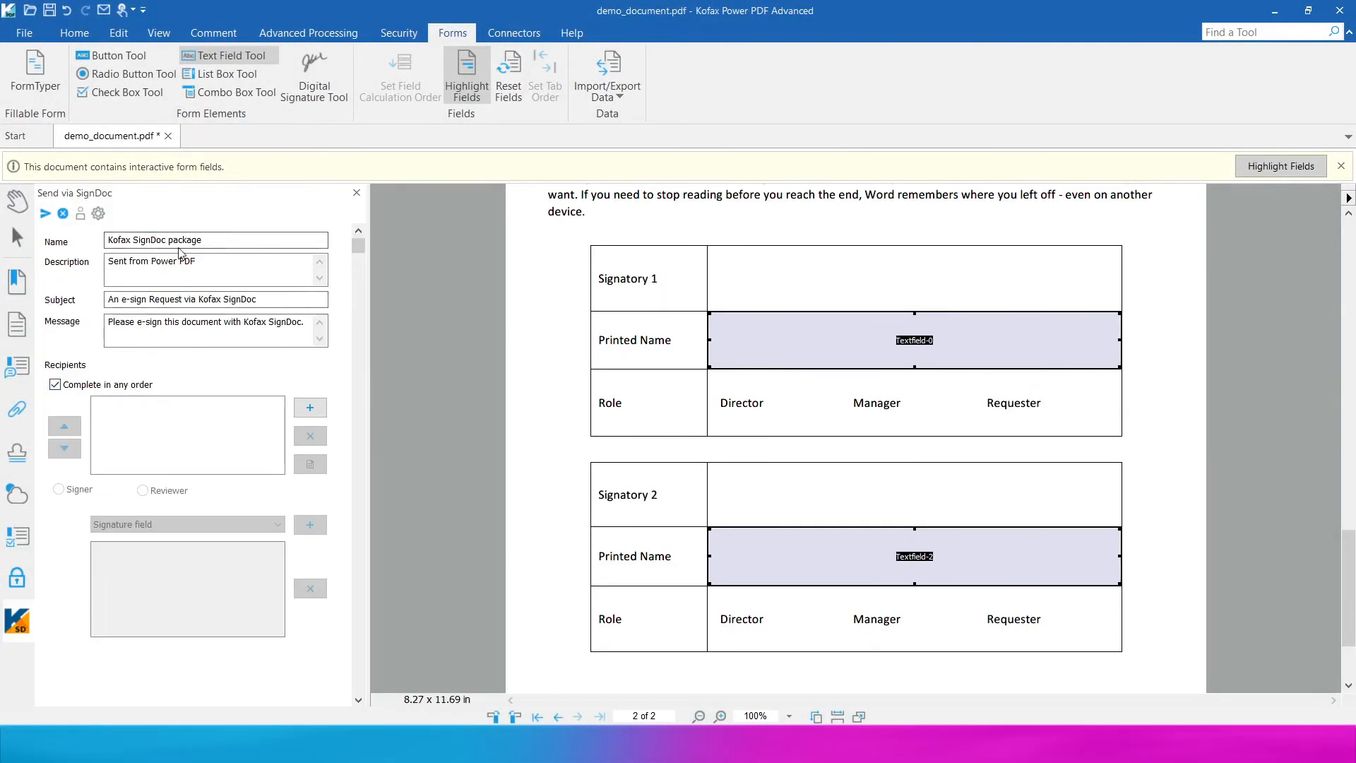
pyautogui.click(179, 277)
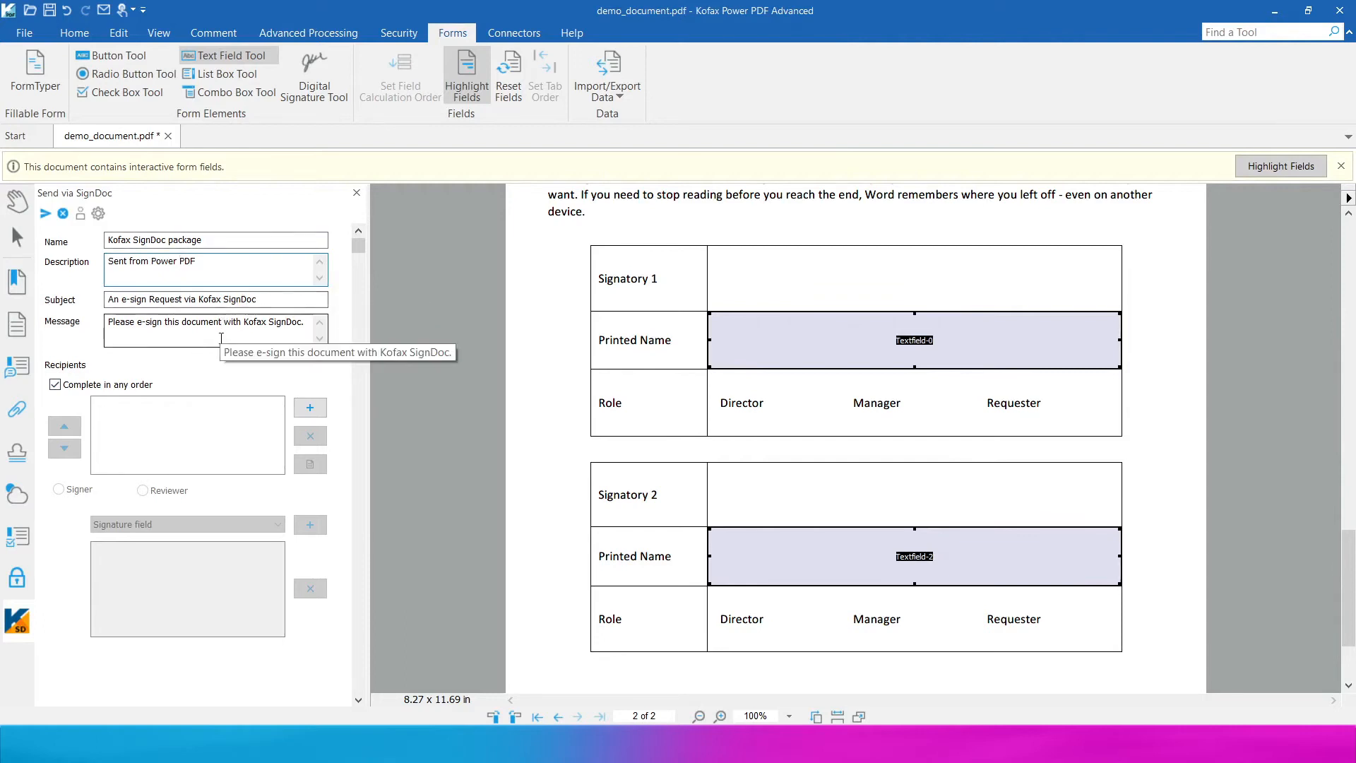
pyautogui.click(315, 407)
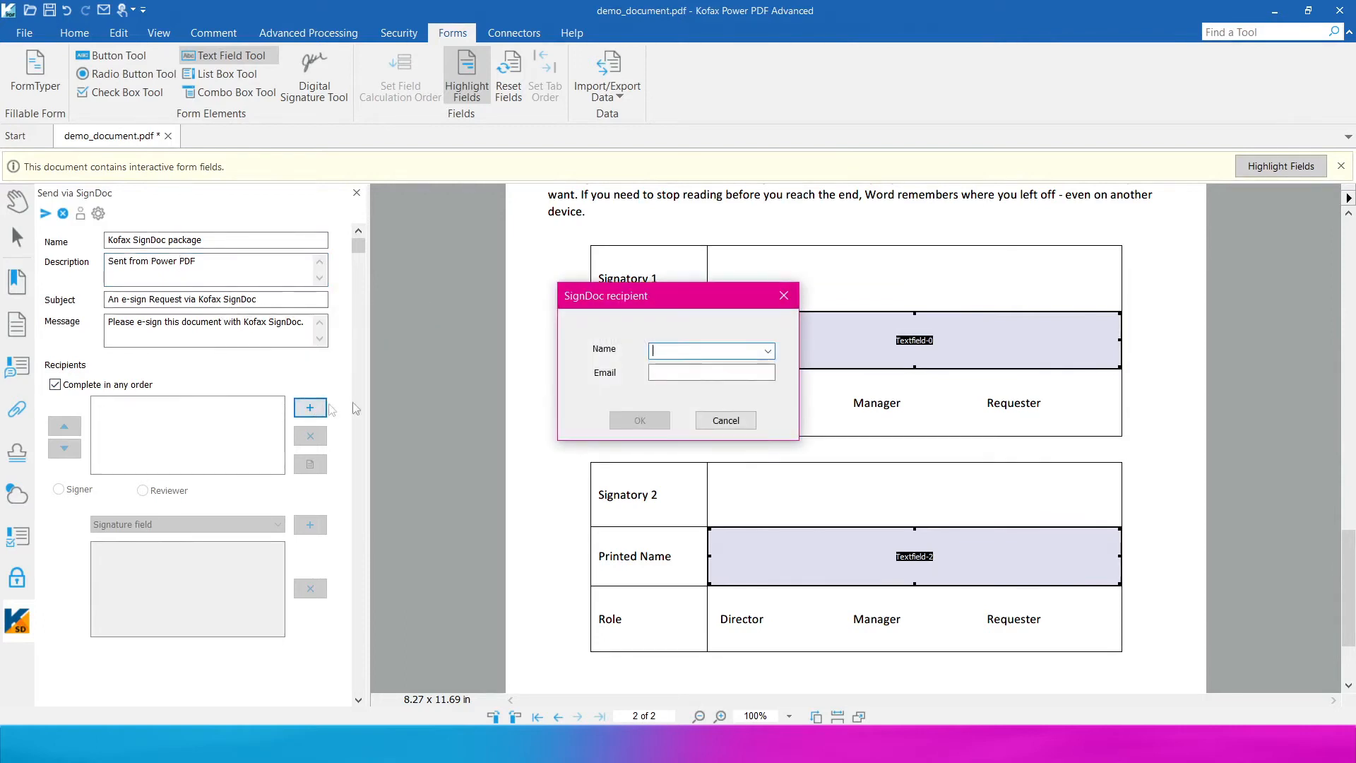
pyautogui.write('Ben')
pyautogui.press('Tab')
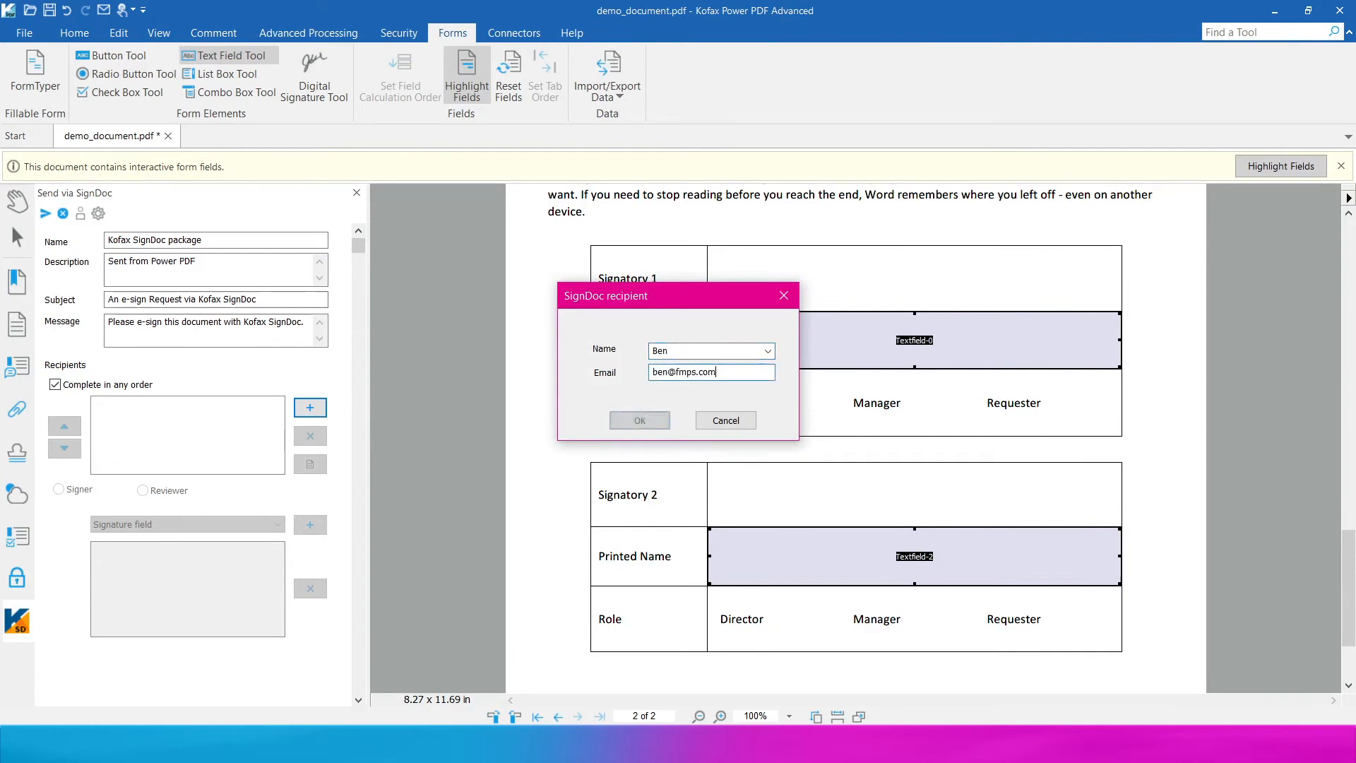
pyautogui.press('Return')
# - Draw a signature field across the Signatory 1 cell for the first signer
pyautogui.click(237, 526)
pyautogui.click(221, 539)
pyautogui.click(310, 527)
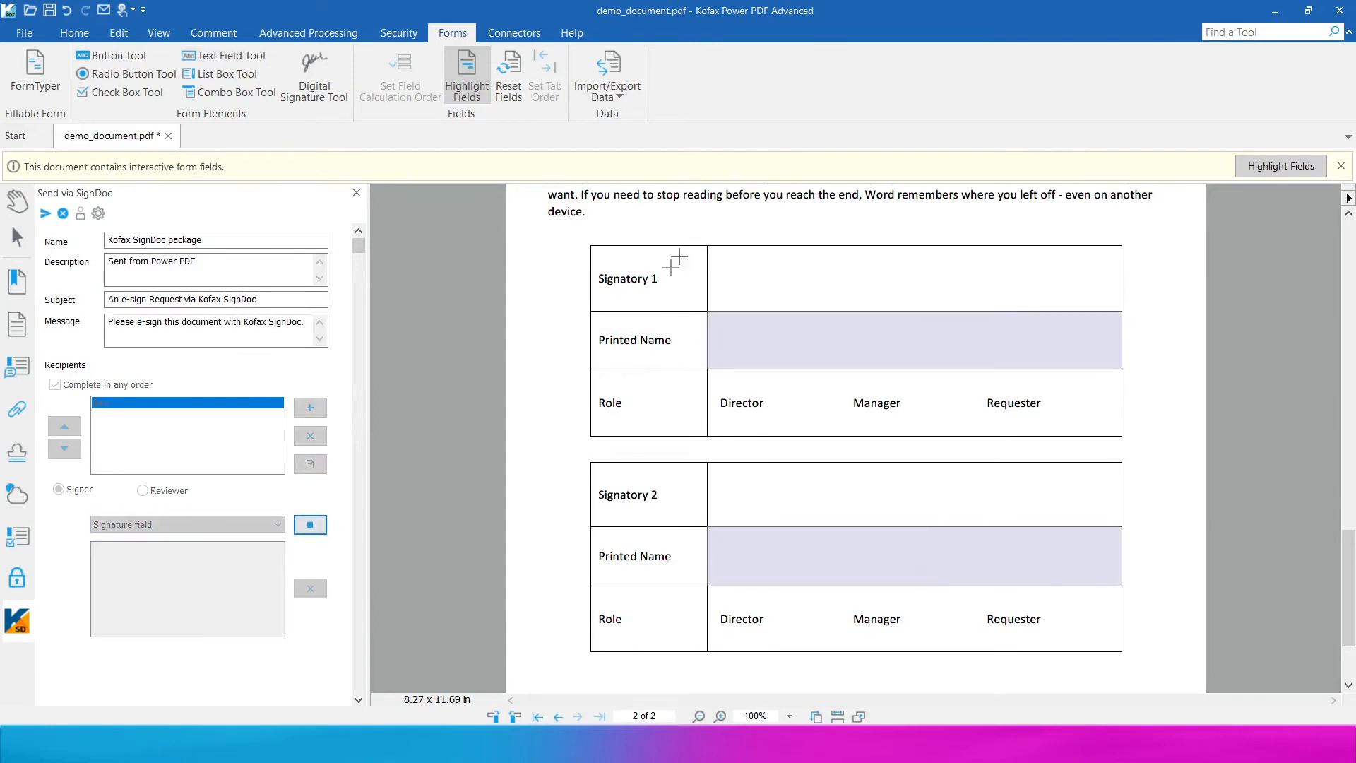
pyautogui.moveTo(709, 247)
pyautogui.mouseDown()
pyautogui.moveTo(857, 315)
pyautogui.moveTo(1120, 309)
pyautogui.mouseUp()
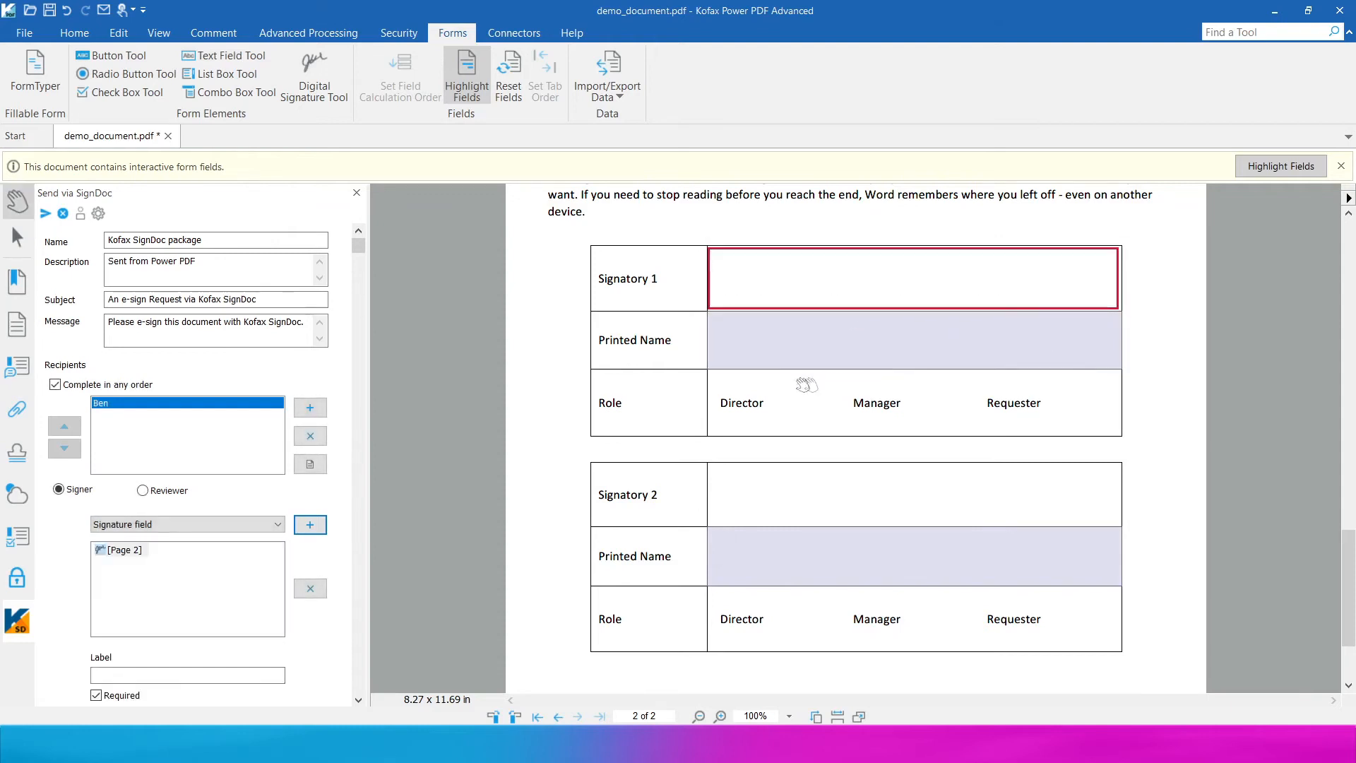
pyautogui.click(310, 408)
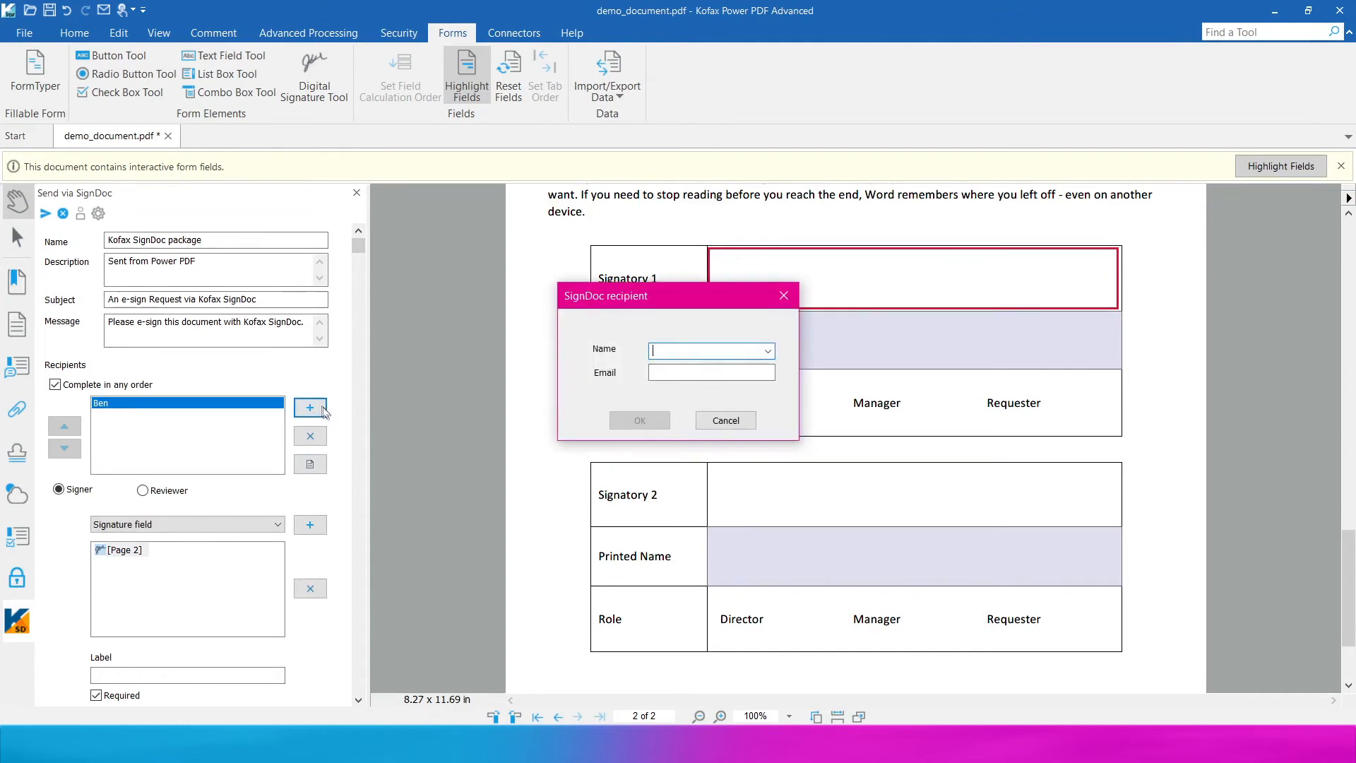
# - Draw checkbox fields beside Director, Manager and Requester for the first signer
pyautogui.click(725, 420)
pyautogui.click(207, 527)
pyautogui.click(269, 557)
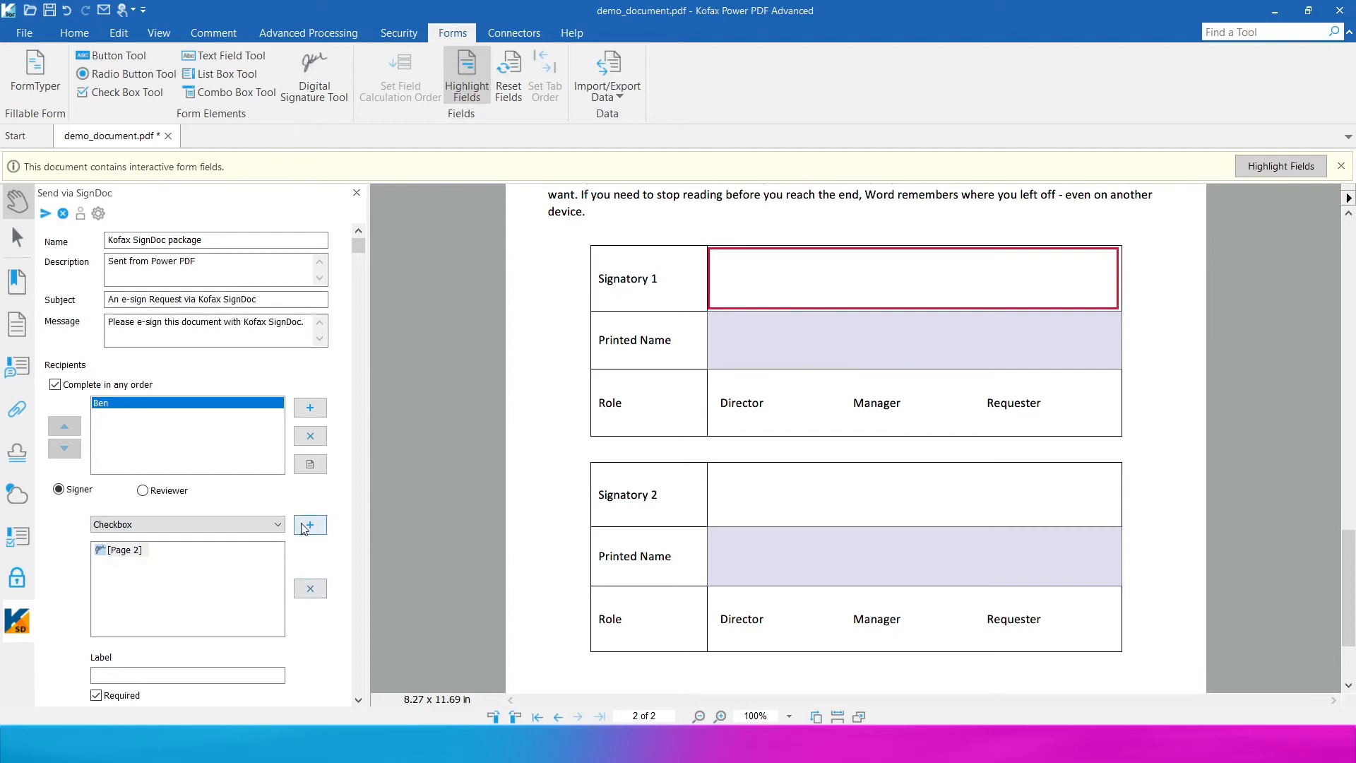
pyautogui.click(309, 524)
pyautogui.moveTo(773, 377); pyautogui.dragTo(831, 429)
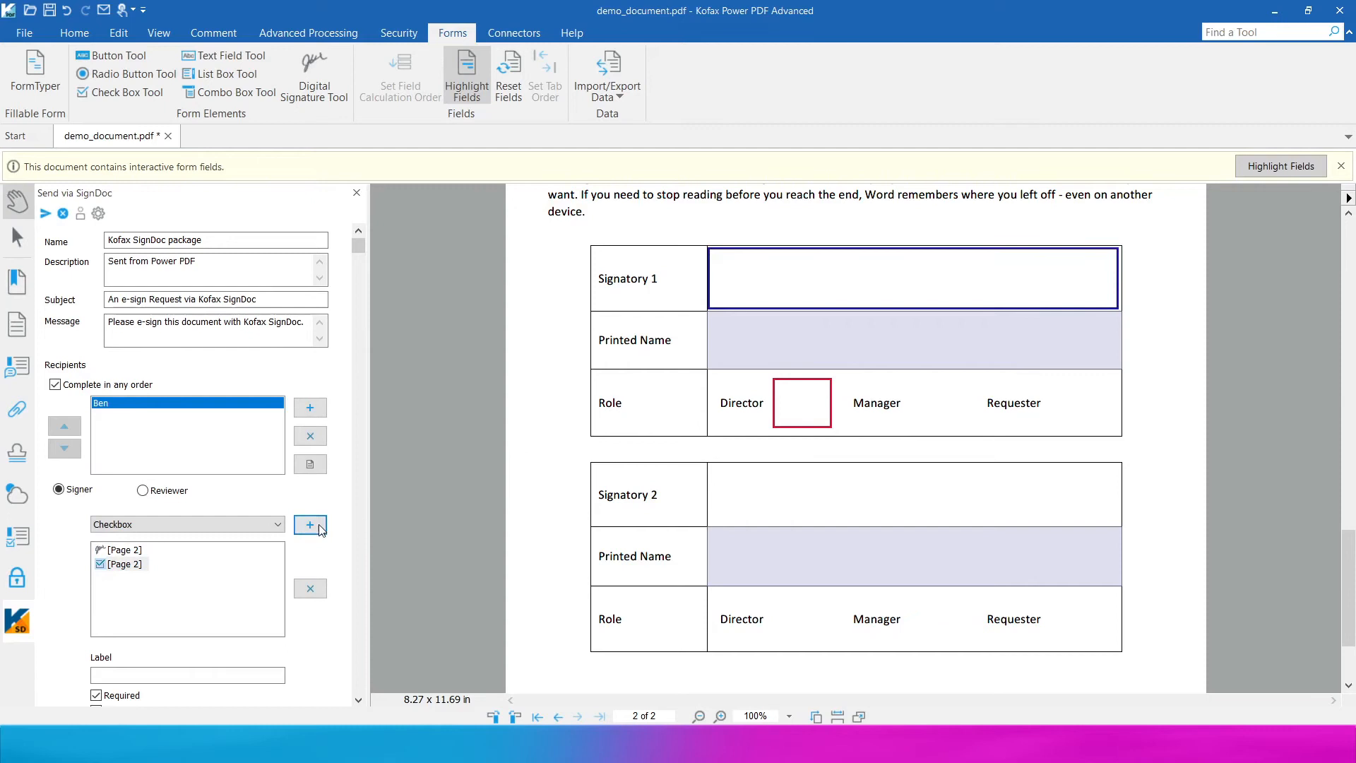
pyautogui.click(309, 524)
pyautogui.moveTo(909, 379); pyautogui.dragTo(972, 428)
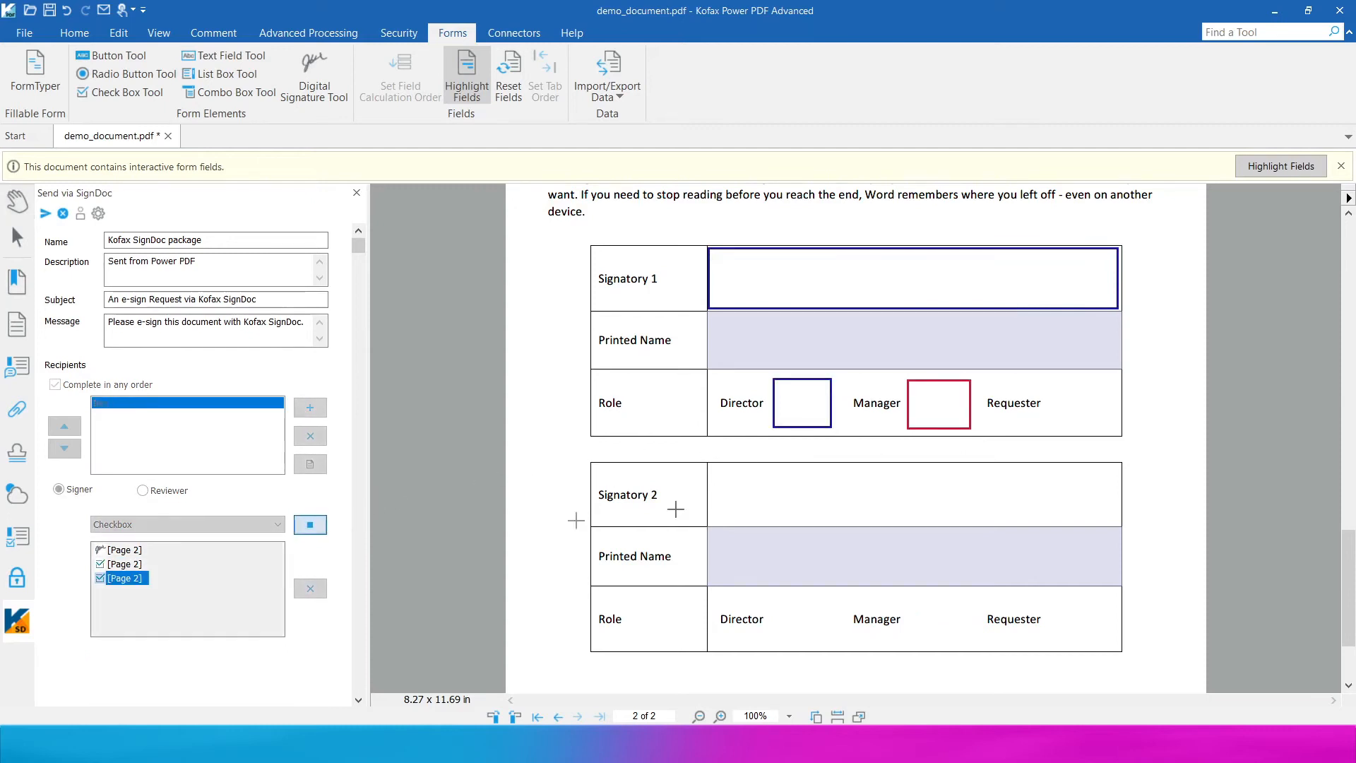
pyautogui.moveTo(1049, 386); pyautogui.dragTo(1107, 432)
# - Draw a text field just above the Signatory 1 table, retrying after the too-small warning
pyautogui.click(276, 525)
pyautogui.click(204, 549)
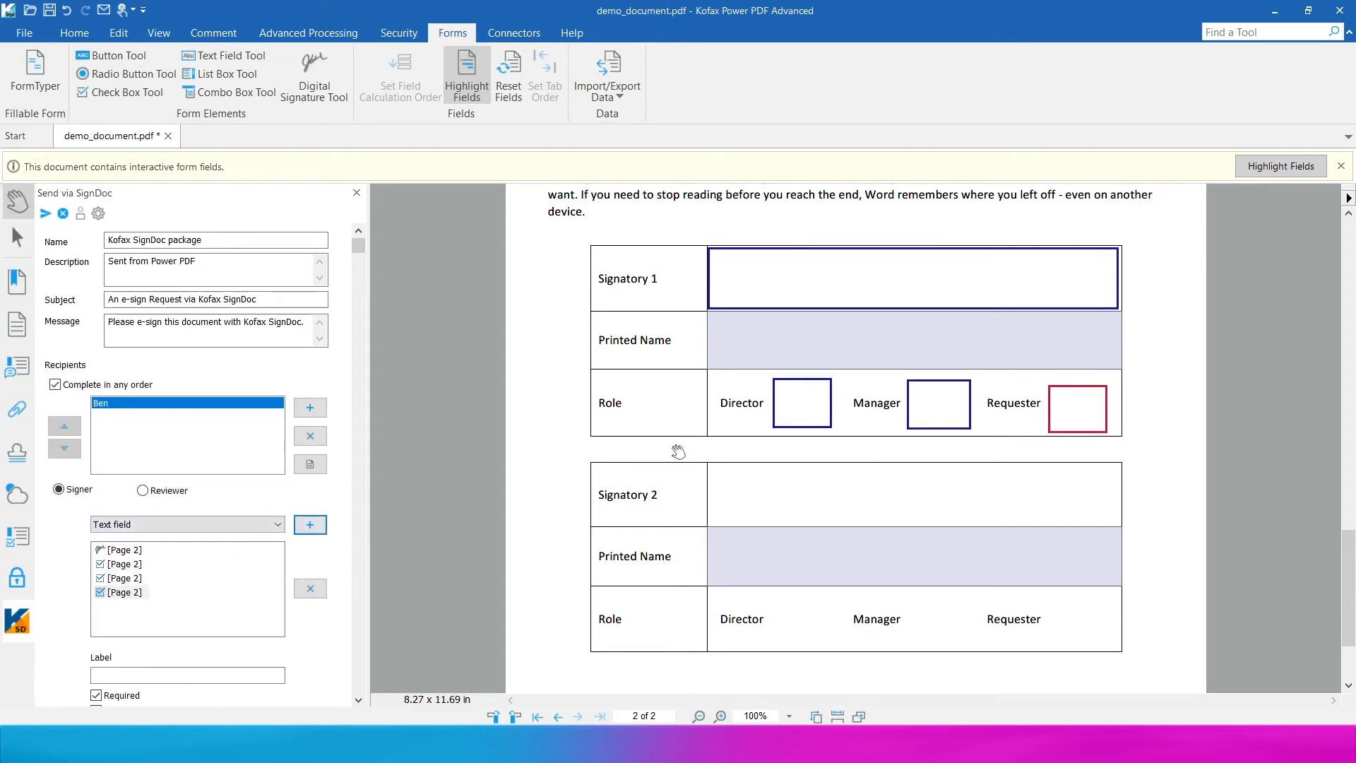
pyautogui.click(310, 525)
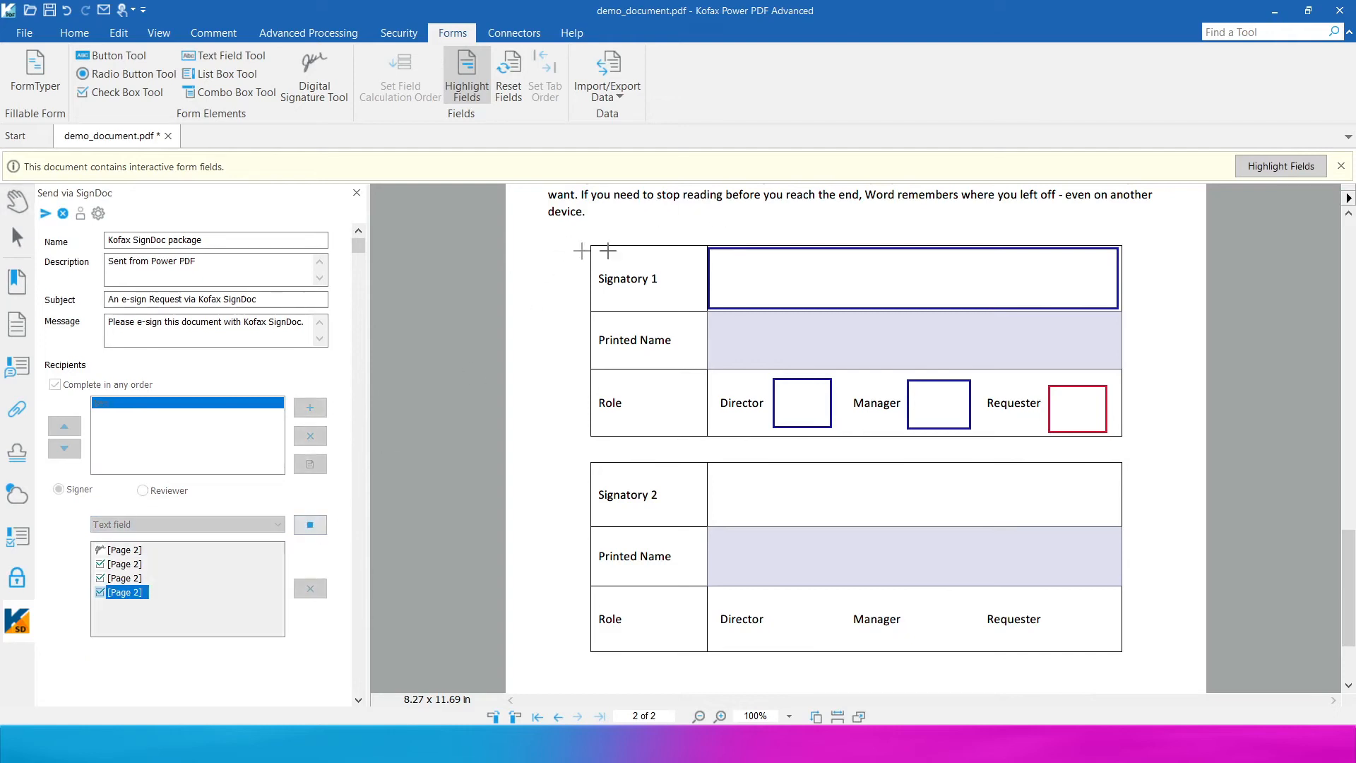
pyautogui.moveTo(622, 210); pyautogui.dragTo(829, 233)
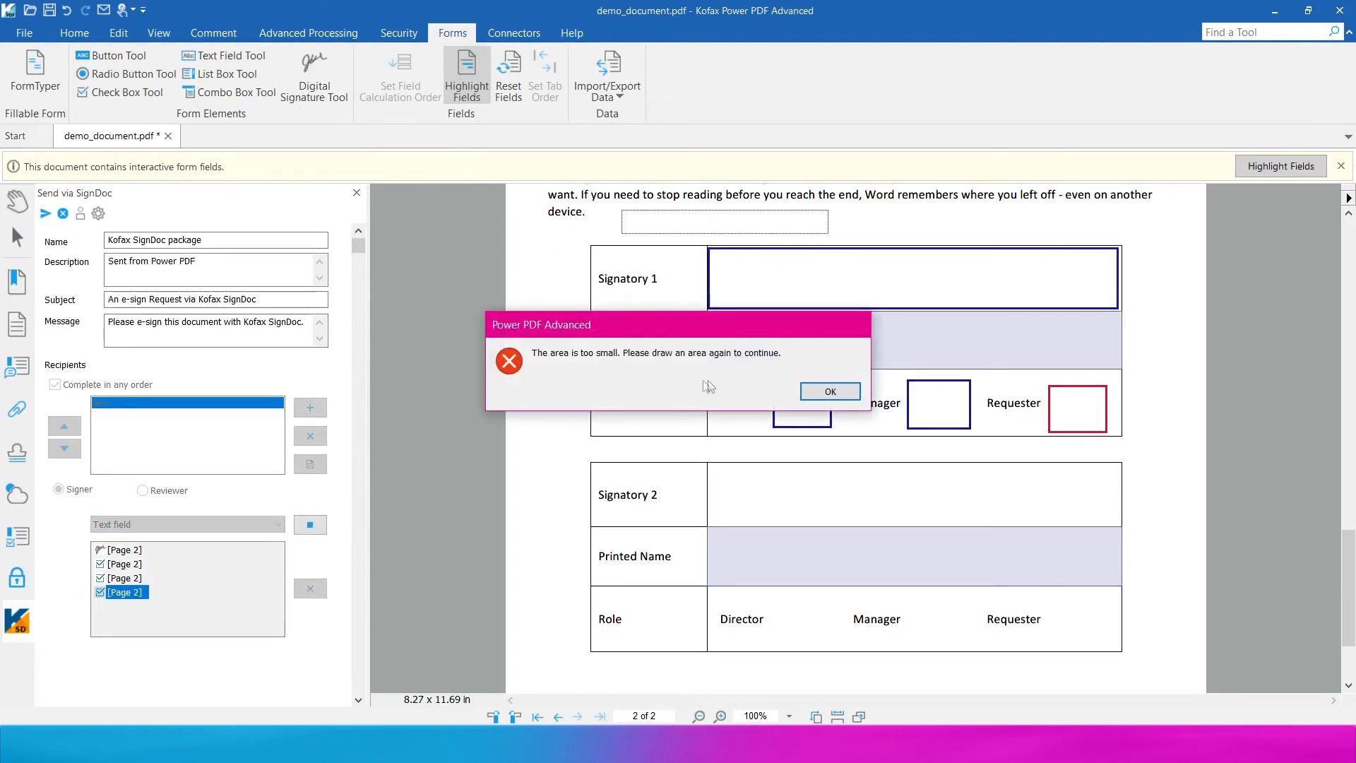
pyautogui.click(817, 395)
pyautogui.moveTo(602, 207); pyautogui.dragTo(828, 248)
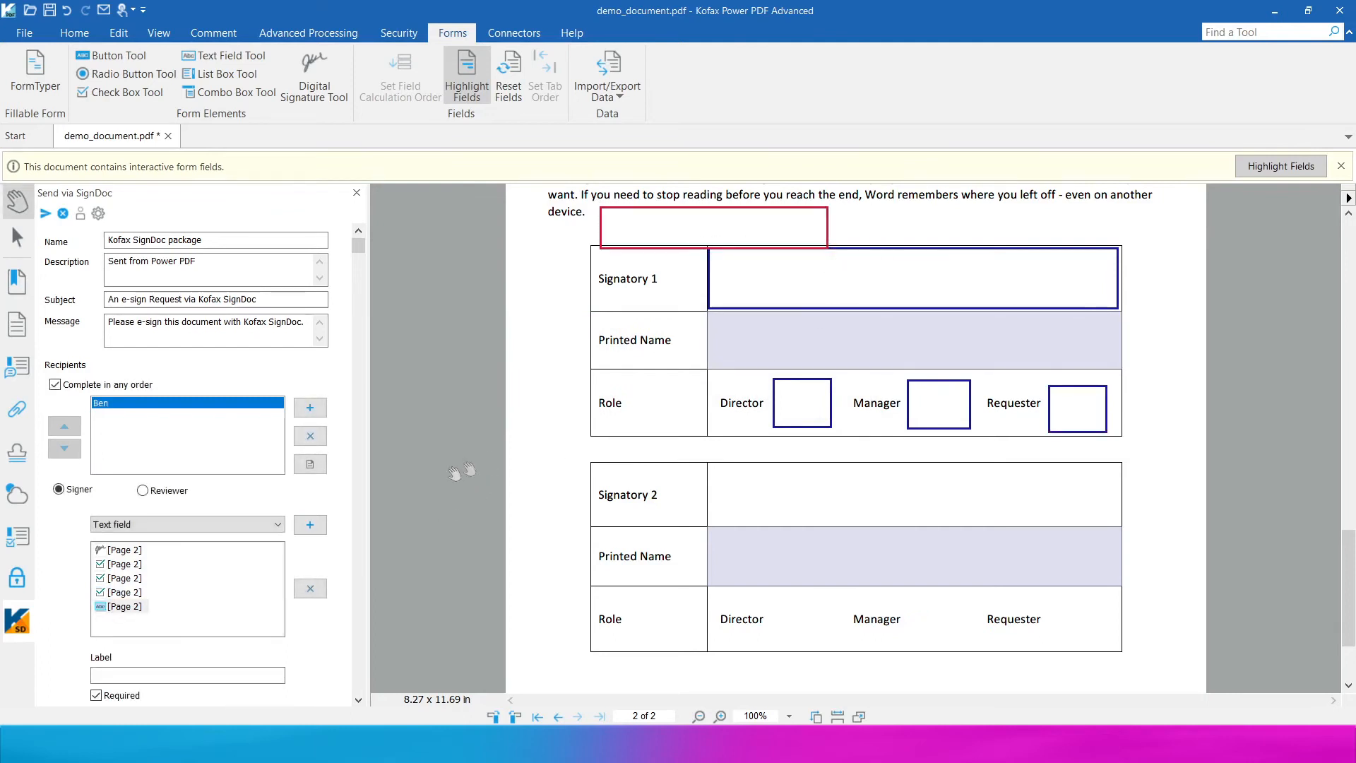
# - Add a second recipient to the package with their name and e-mail address
pyautogui.click(156, 525)
pyautogui.click(121, 539)
pyautogui.click(309, 407)
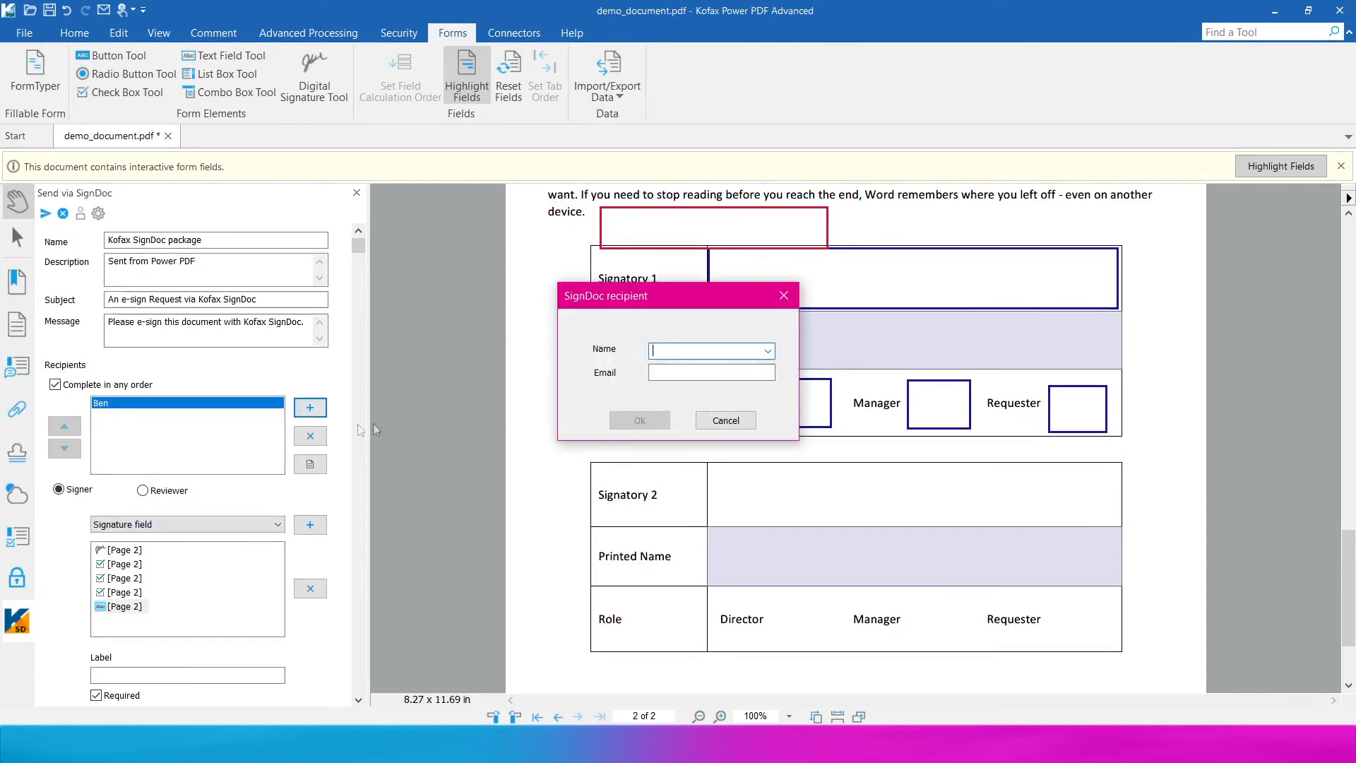
pyautogui.write('Darren')
pyautogui.press('Tab')
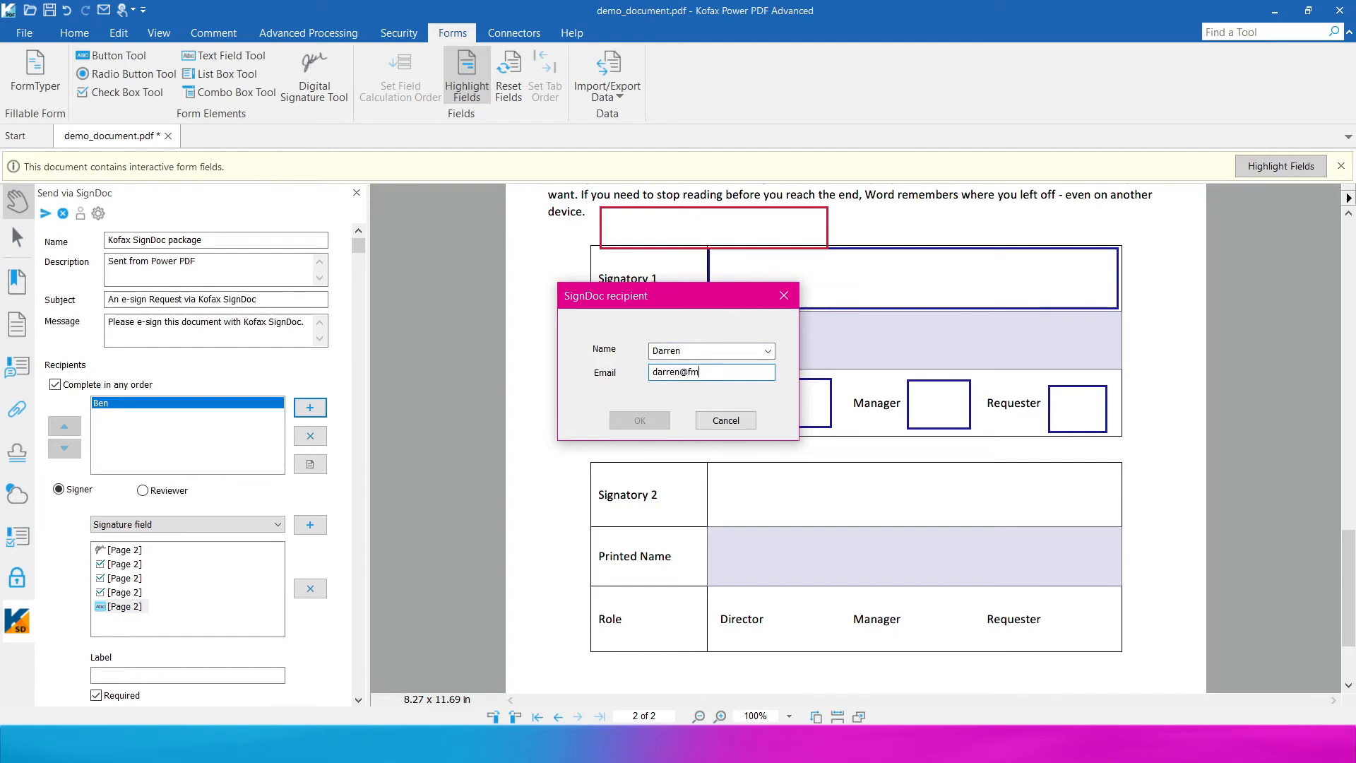
pyautogui.press('Return')
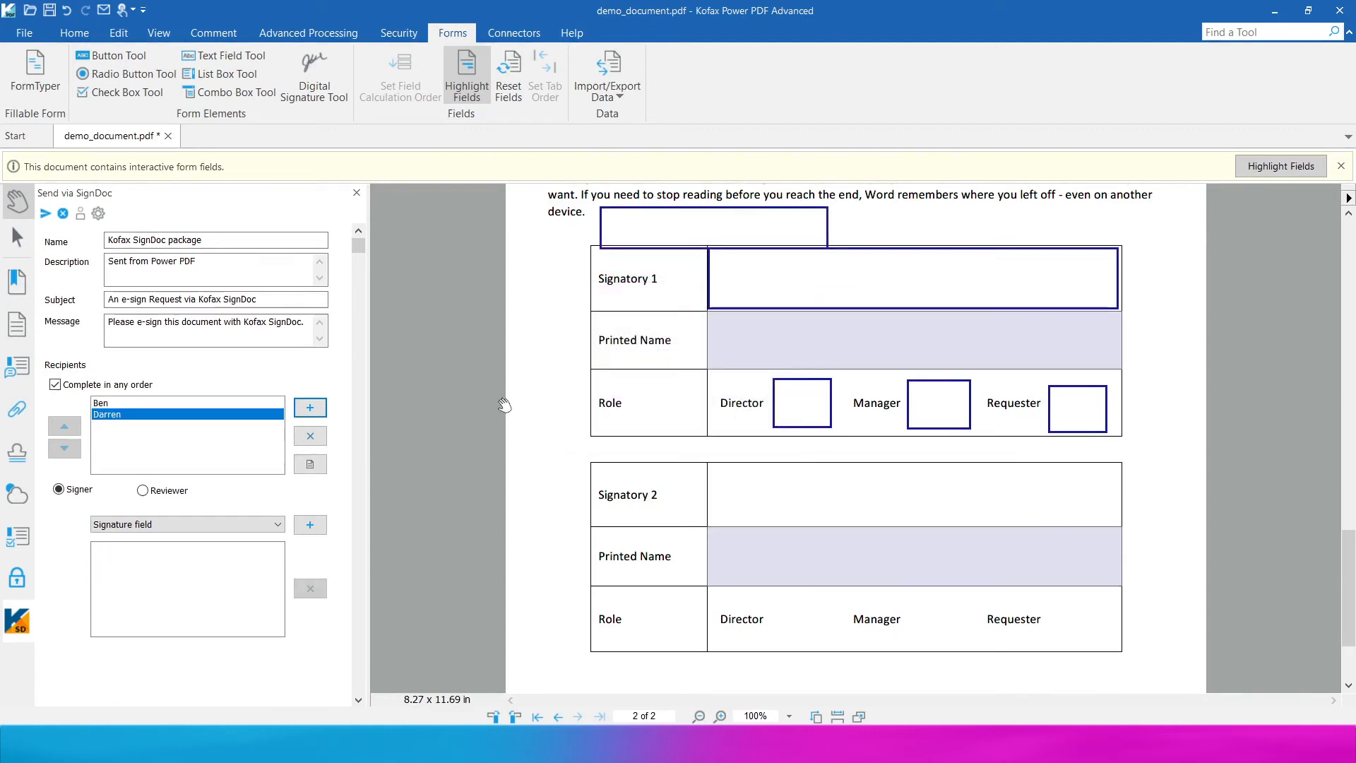
# - Draw the second signer's signature field across Signatory 2 and a checkbox beside its Director
pyautogui.click(310, 524)
pyautogui.moveTo(711, 465)
pyautogui.mouseDown()
pyautogui.moveTo(942, 514)
pyautogui.moveTo(1107, 522)
pyautogui.mouseUp()
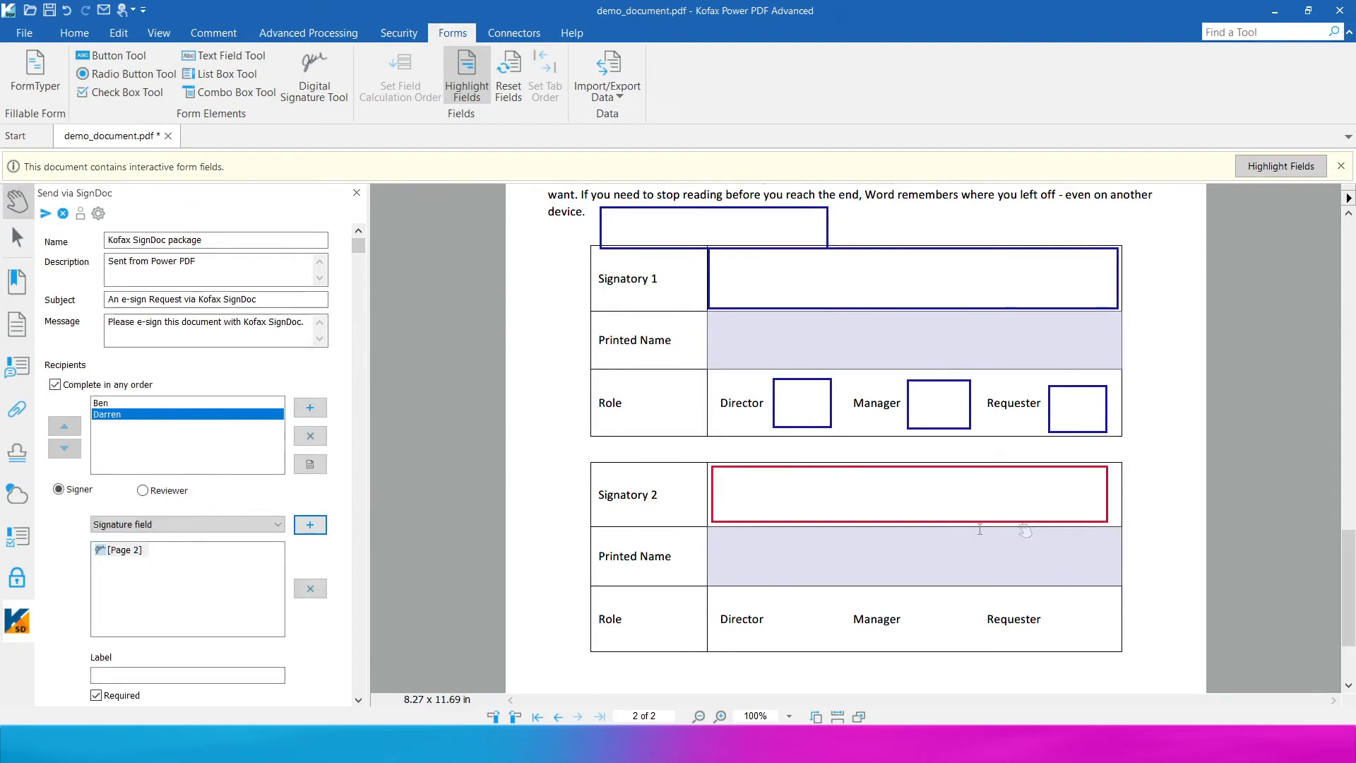
pyautogui.click(277, 524)
pyautogui.click(177, 562)
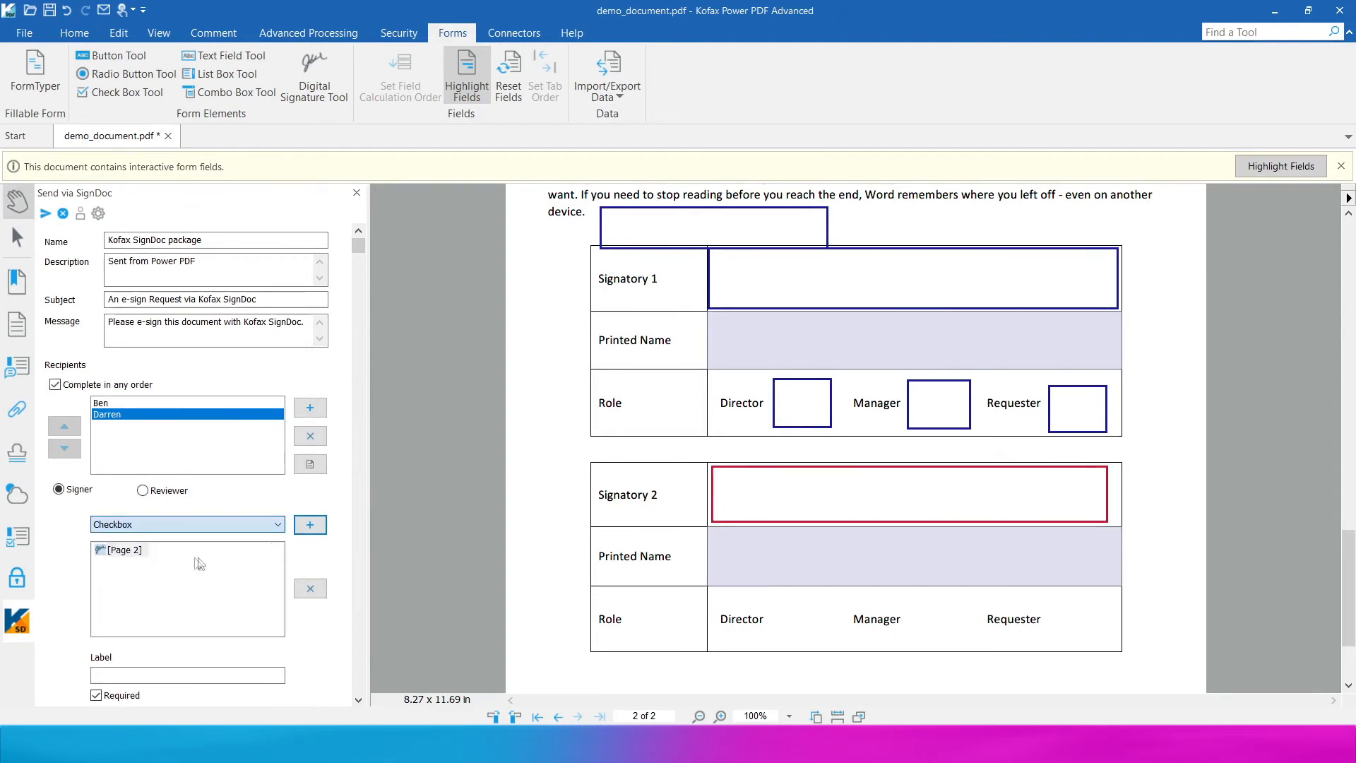
pyautogui.click(298, 527)
pyautogui.moveTo(774, 593); pyautogui.dragTo(839, 639)
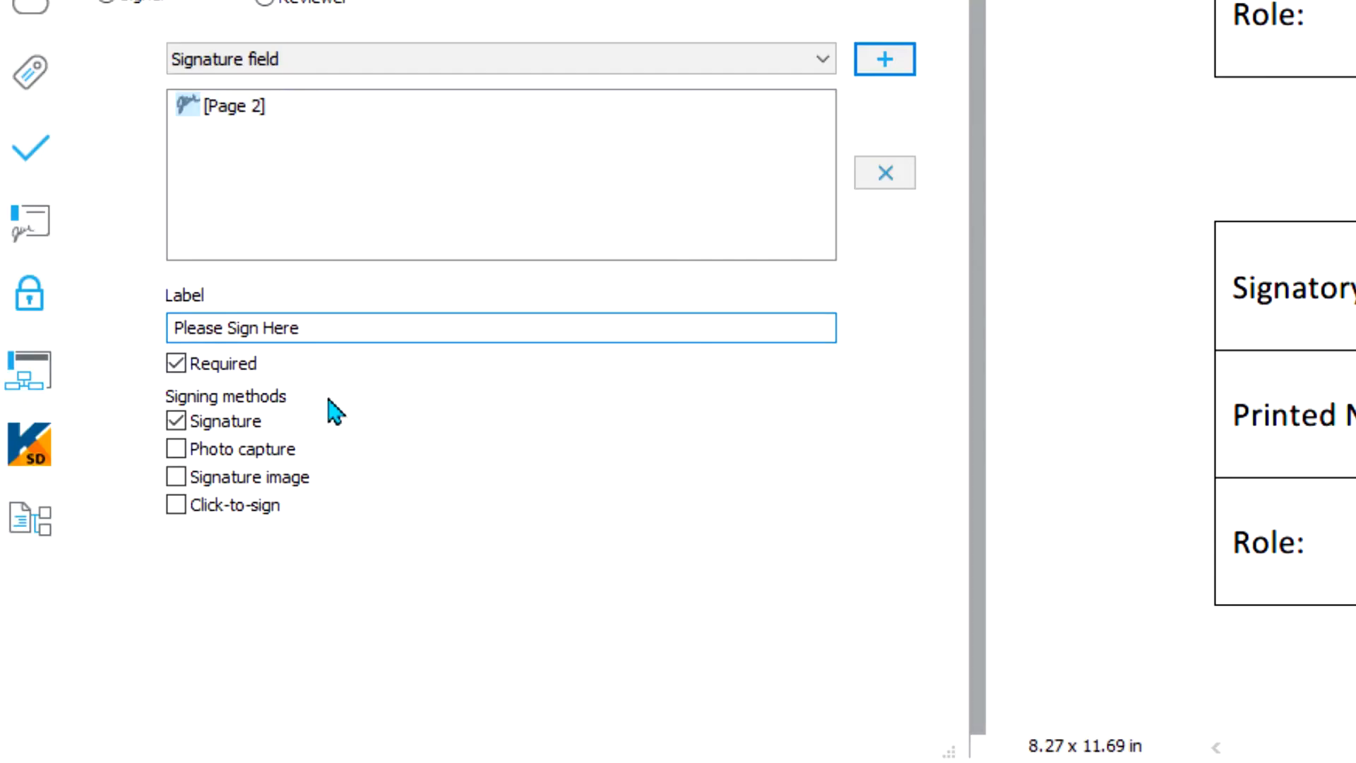
pyautogui.click(819, 59)
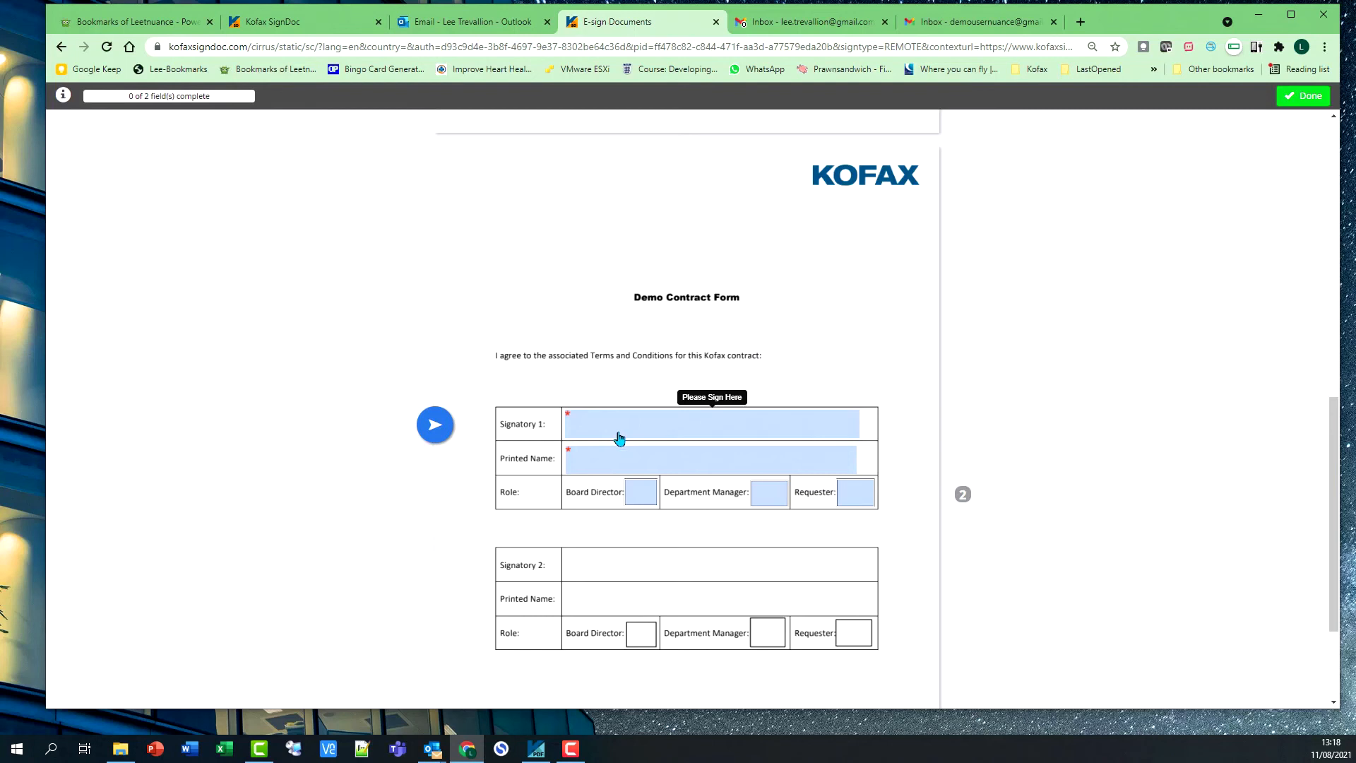
# - Draw the Signatory 1 signature in SignDoc and apply it to the document
pyautogui.click(619, 437)
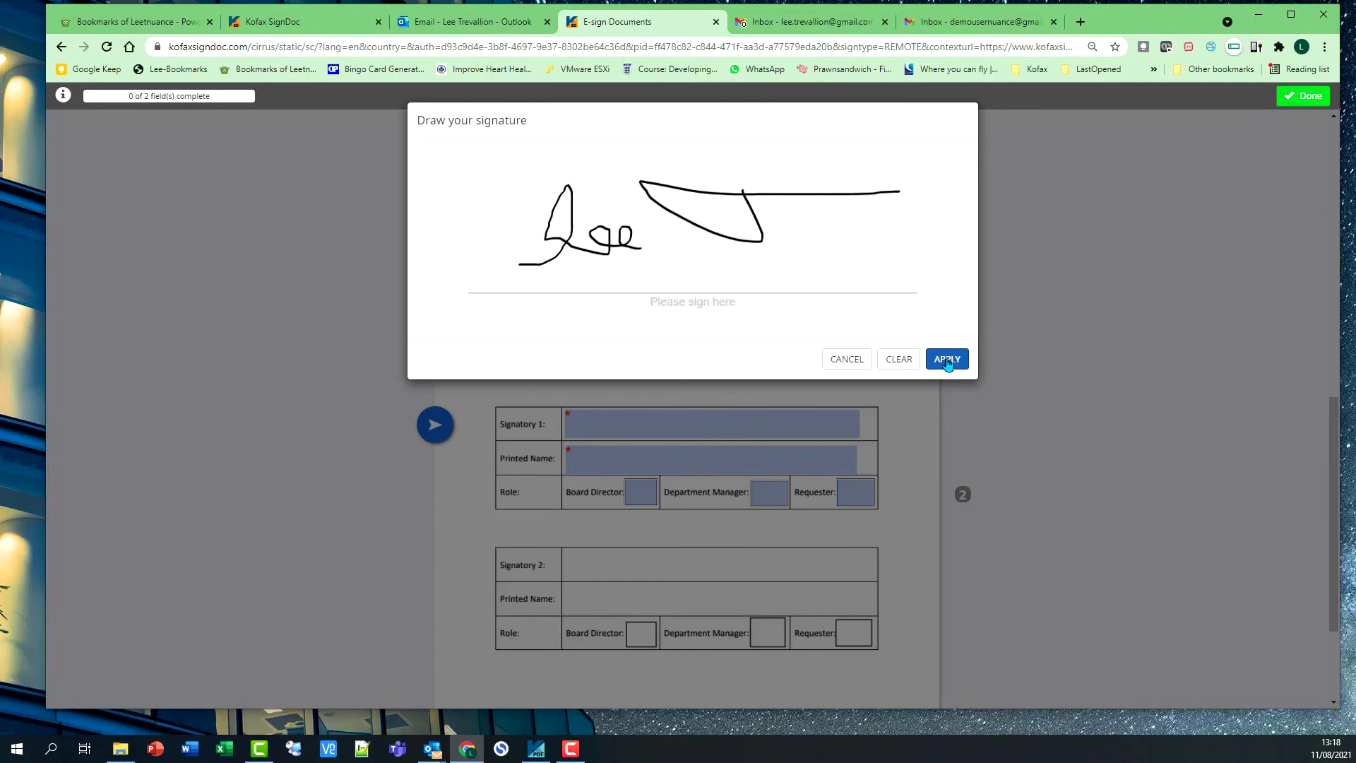
pyautogui.click(947, 360)
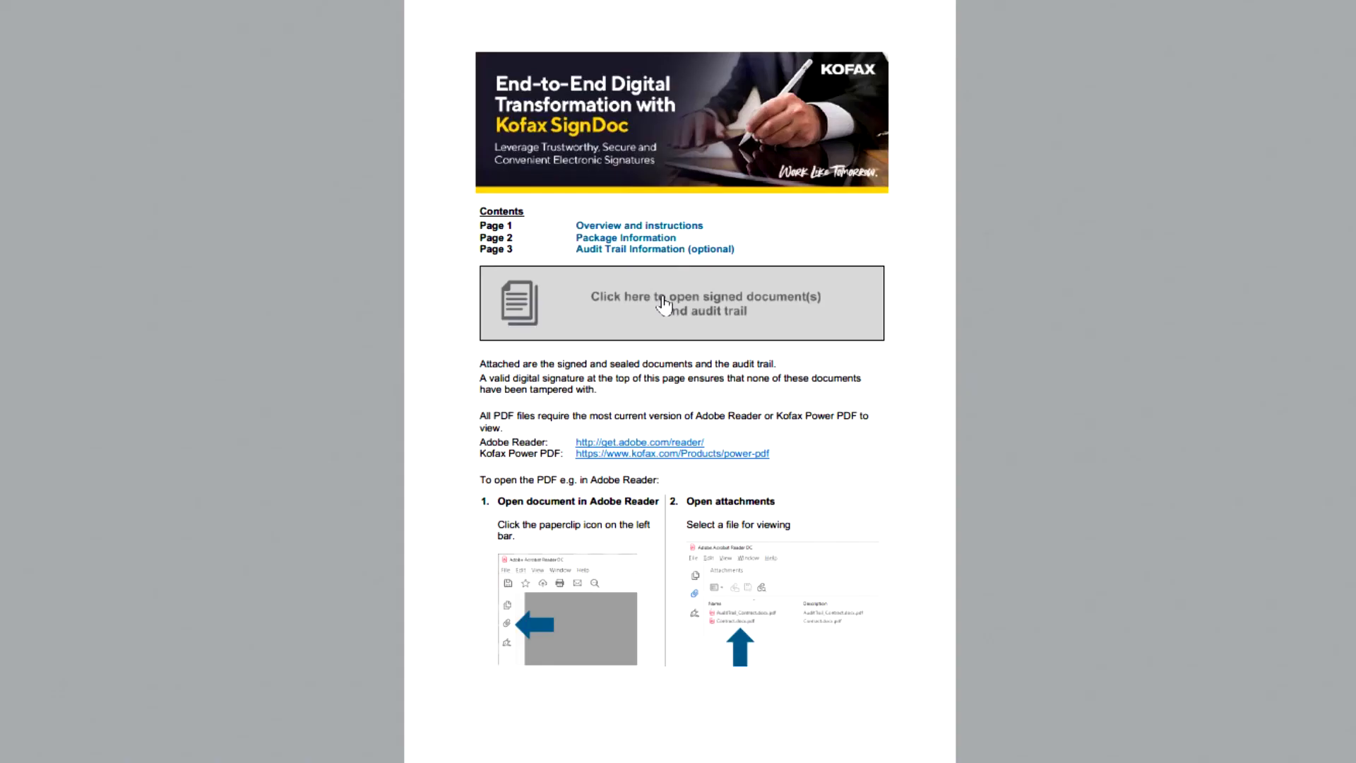
# - Open the Contract 1.pdf attachment from the Signing Package completed e-mail
pyautogui.click(665, 298)
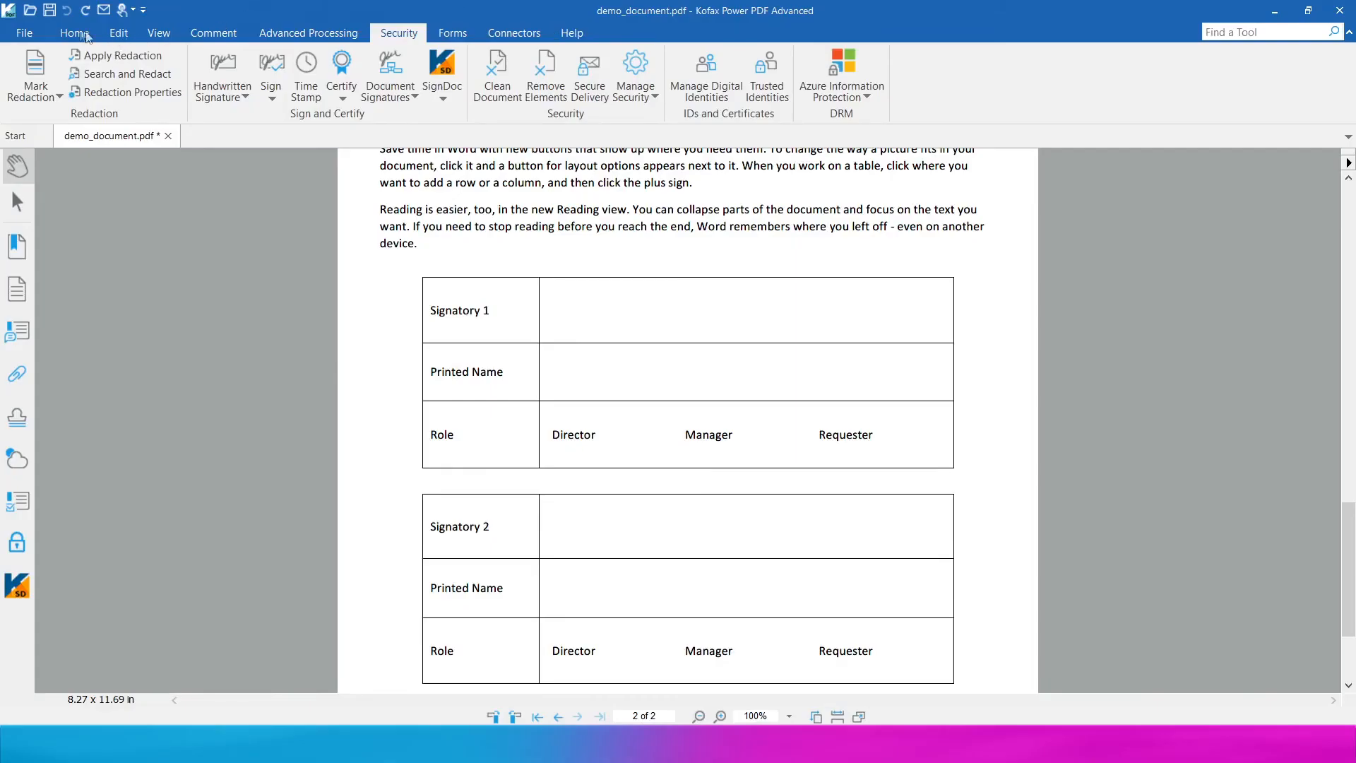
# - Place a handwritten signature stamp from the Security tab, sized to fill the Signatory 1 cell
pyautogui.click(78, 33)
pyautogui.click(404, 34)
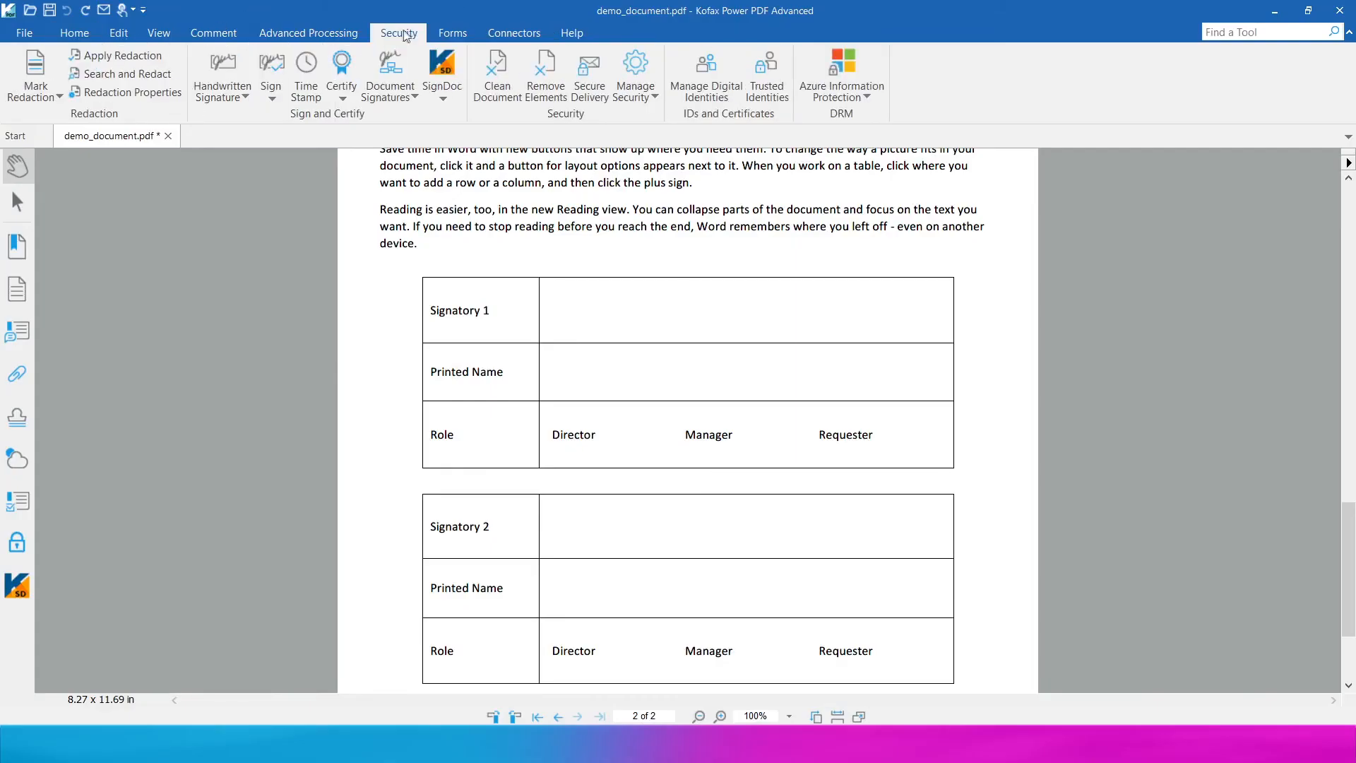
pyautogui.click(242, 94)
pyautogui.click(250, 115)
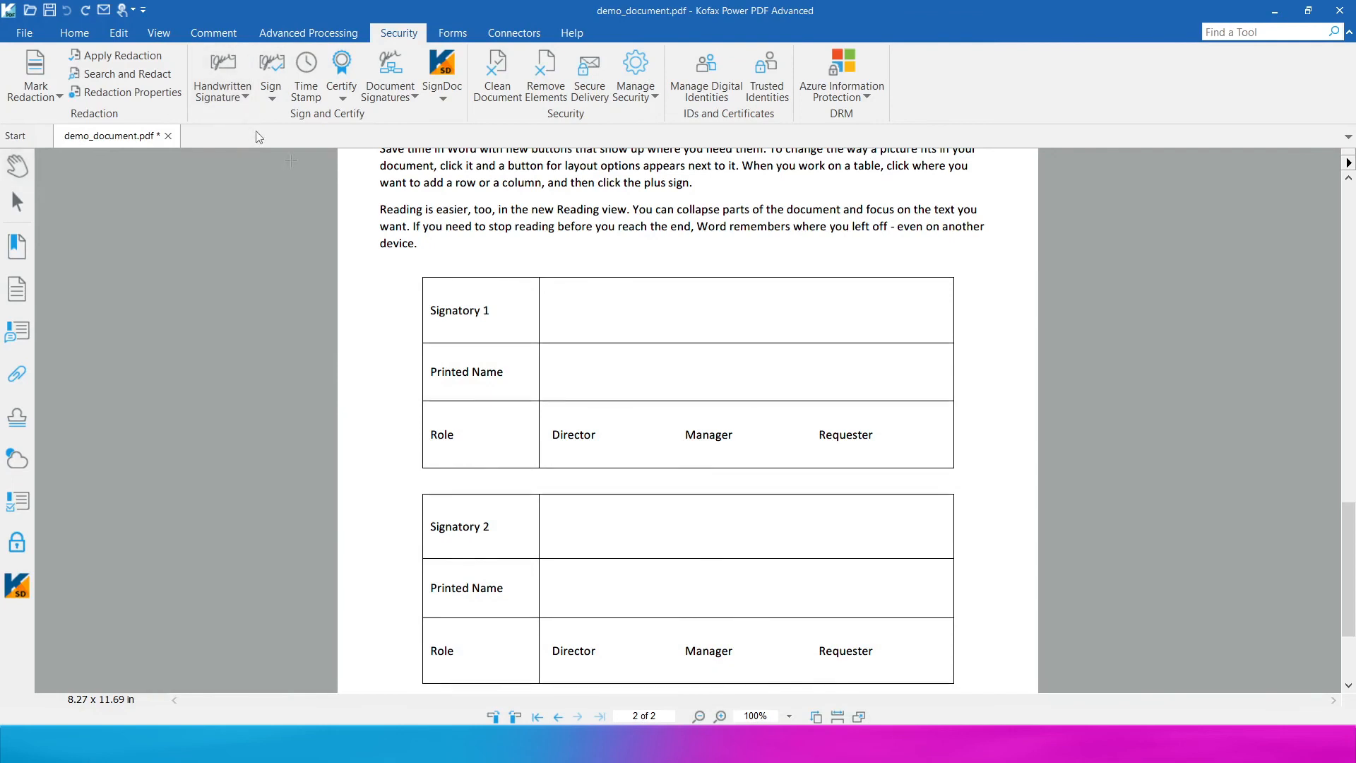
pyautogui.moveTo(549, 288)
pyautogui.mouseDown()
pyautogui.moveTo(760, 322)
pyautogui.moveTo(784, 343)
pyautogui.mouseUp()
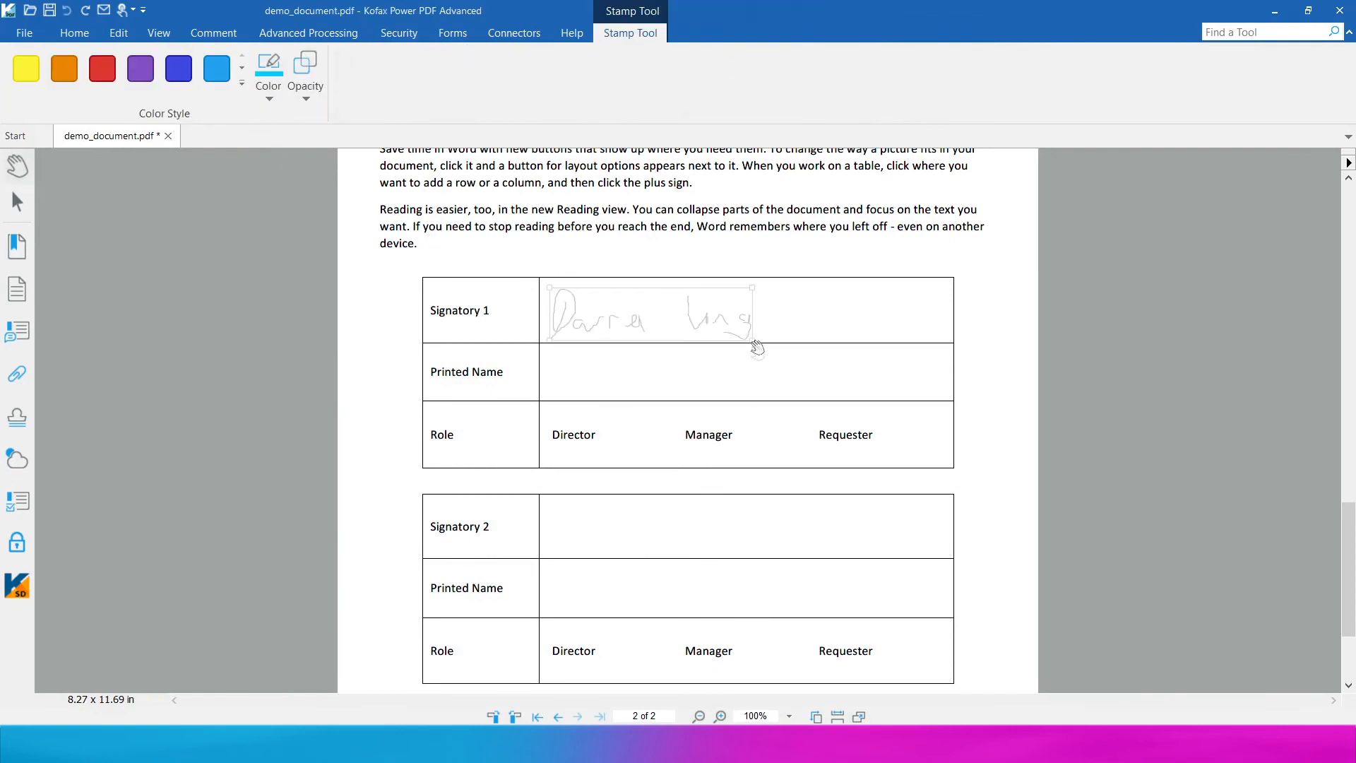